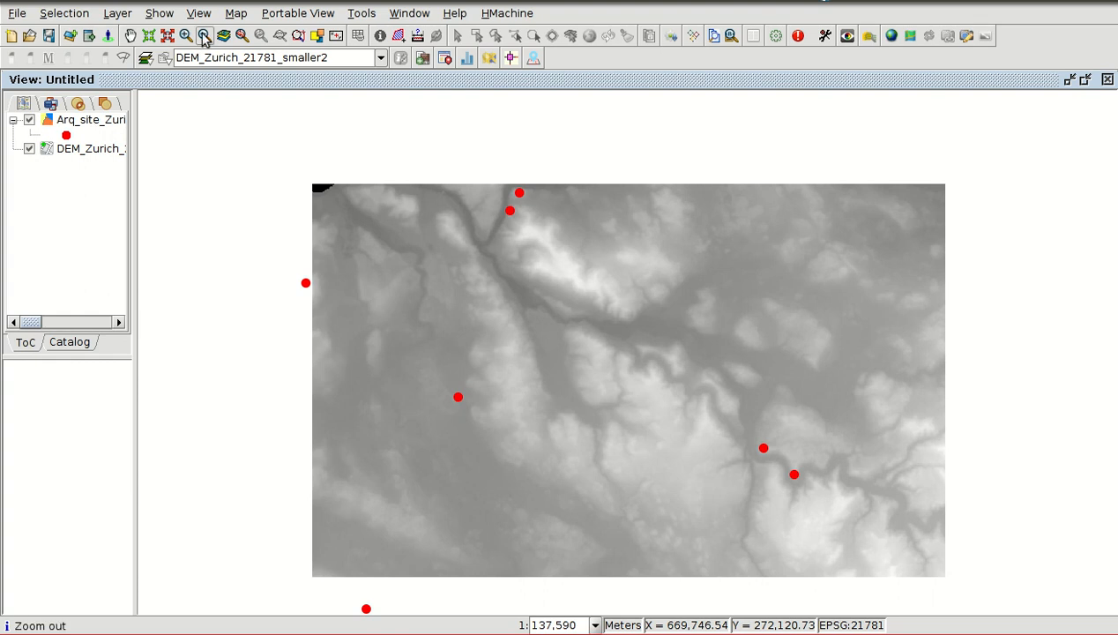
pyautogui.click(200, 13)
pyautogui.moveTo(210, 39)
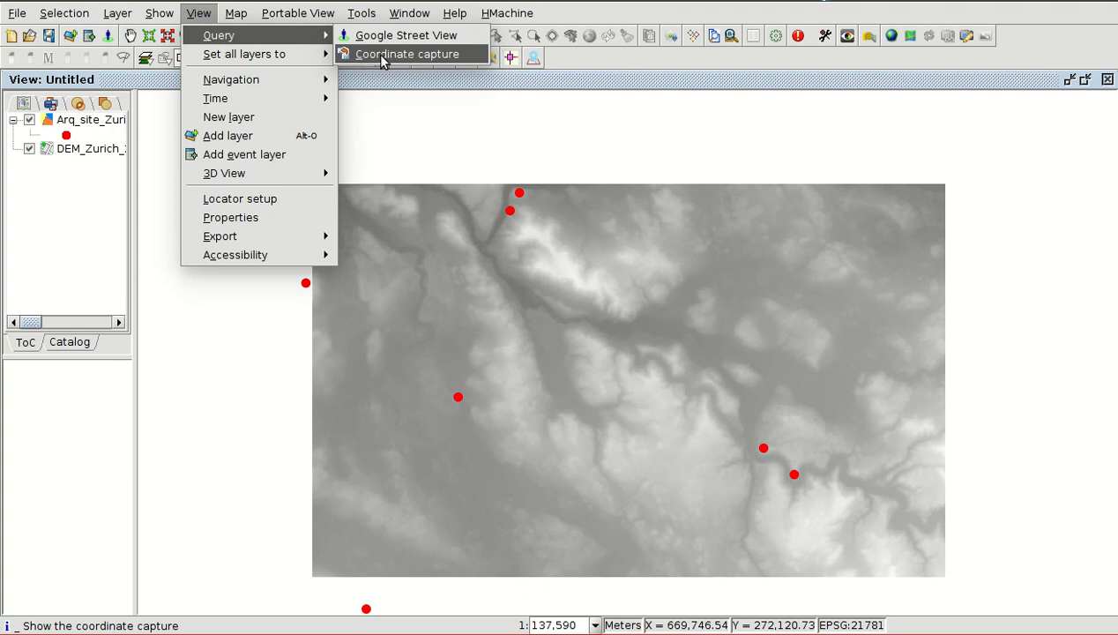
pyautogui.moveTo(317, 55)
pyautogui.click(398, 13)
# - Look up the add-ons matching "coo" in the gvSIG remote repository, and close the Add-ons manager without installing anything
pyautogui.click(362, 13)
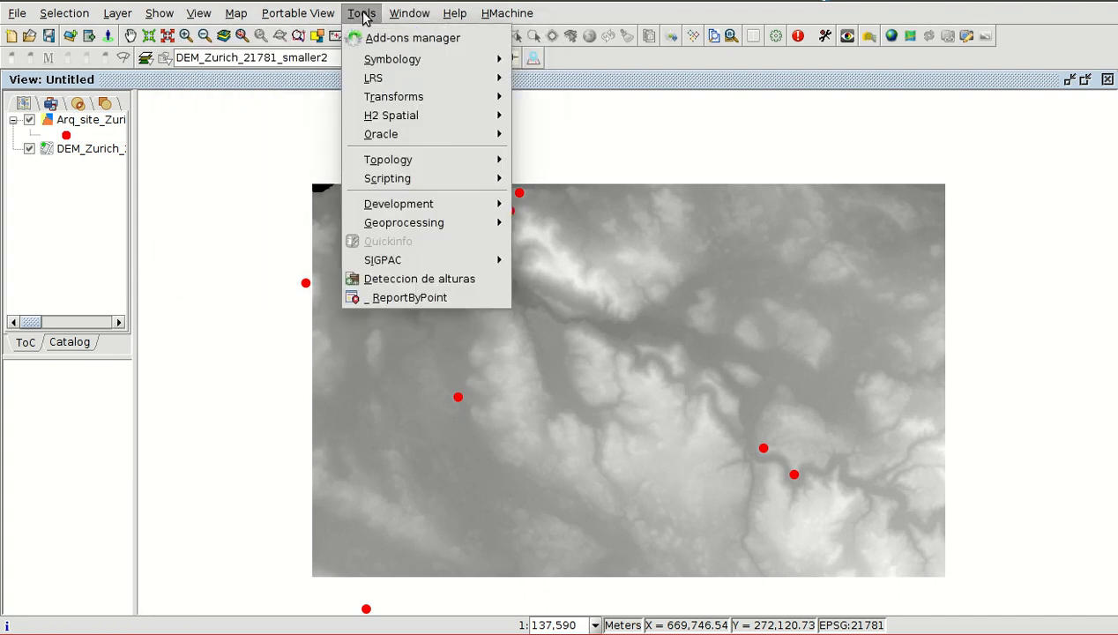
pyautogui.click(377, 39)
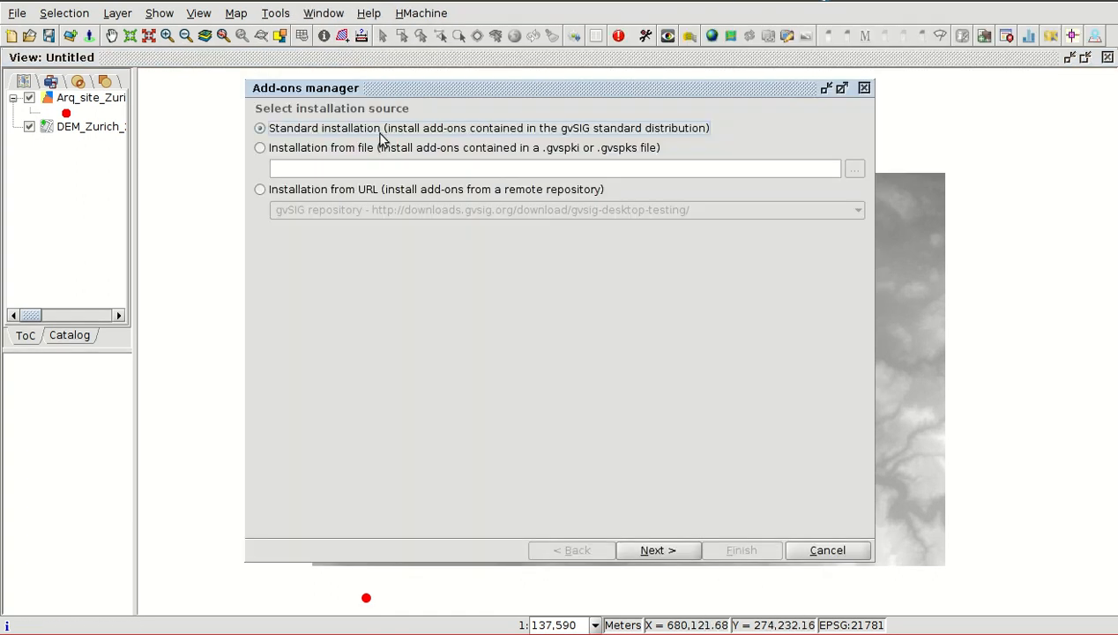
pyautogui.click(276, 190)
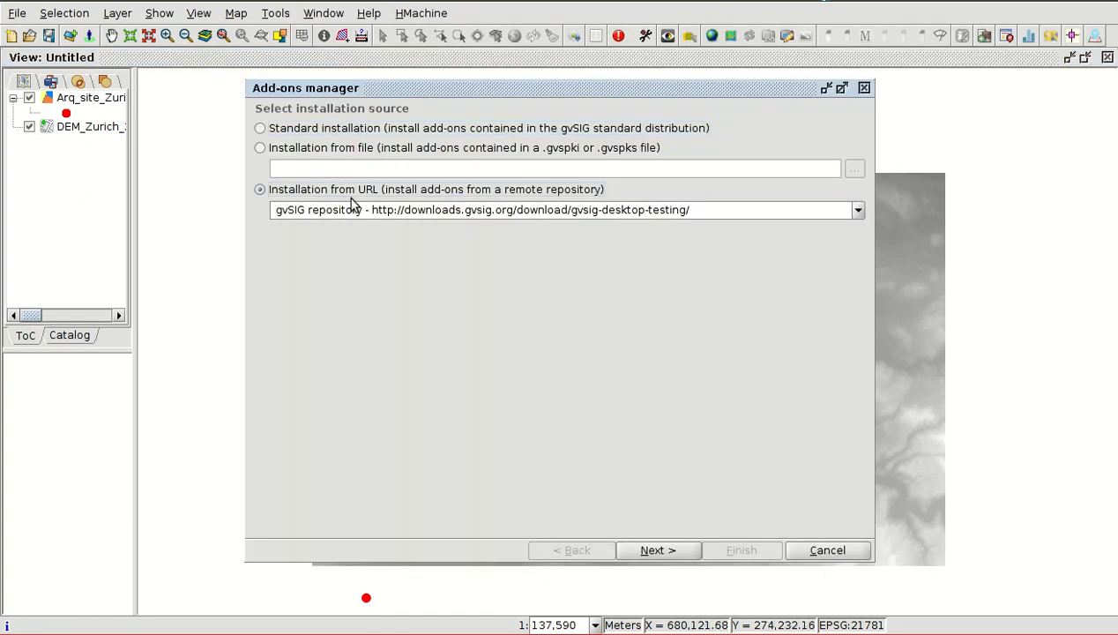
pyautogui.click(657, 550)
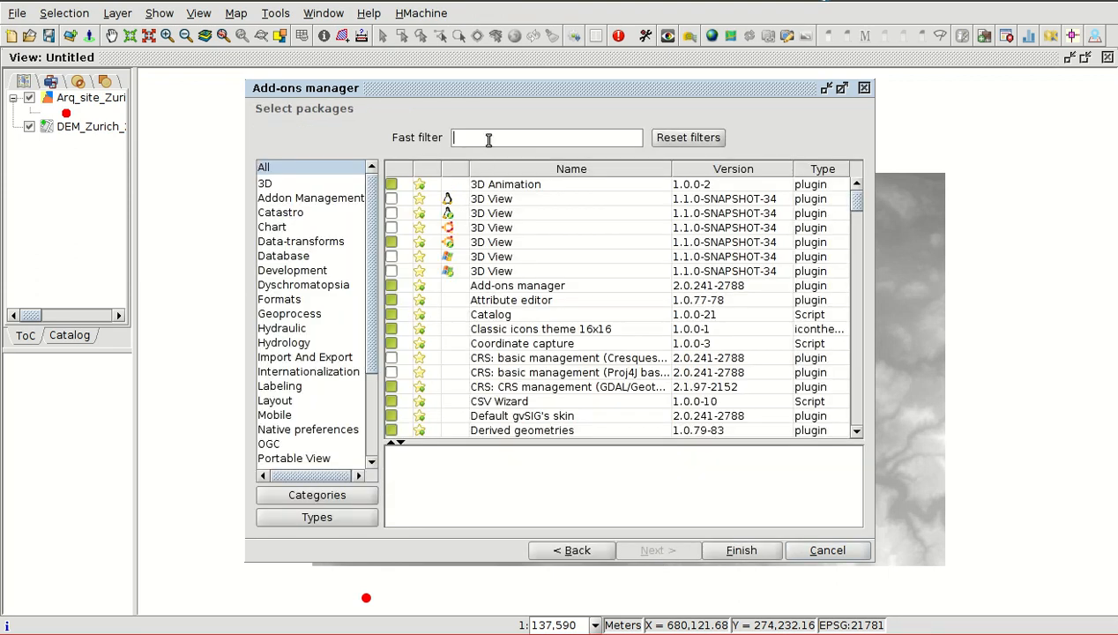
pyautogui.click(489, 140)
pyautogui.write('coo')
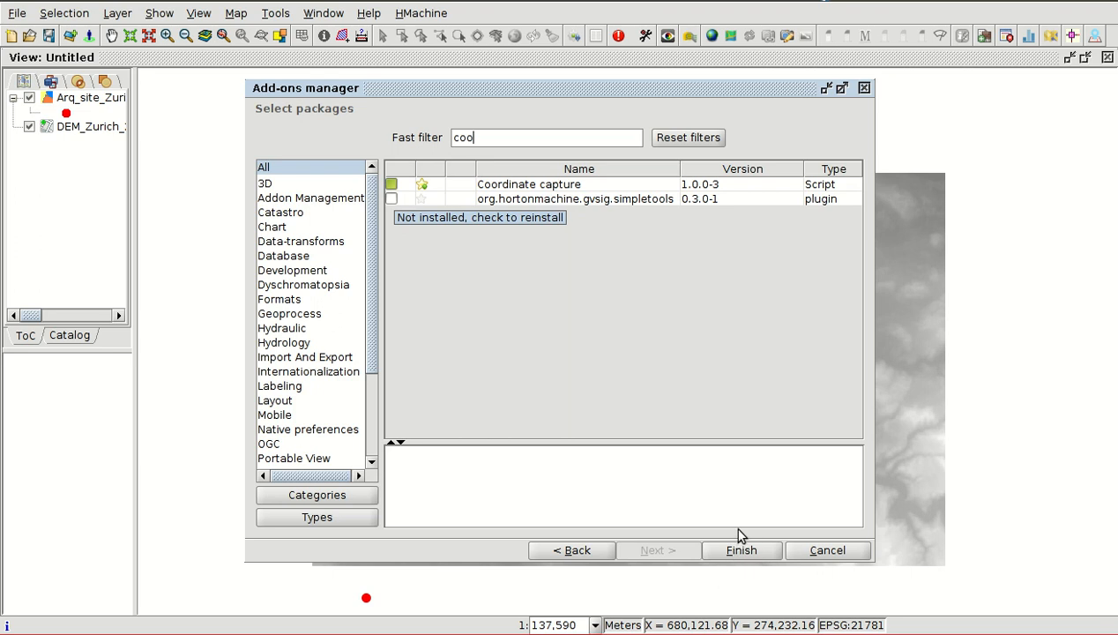
pyautogui.click(822, 551)
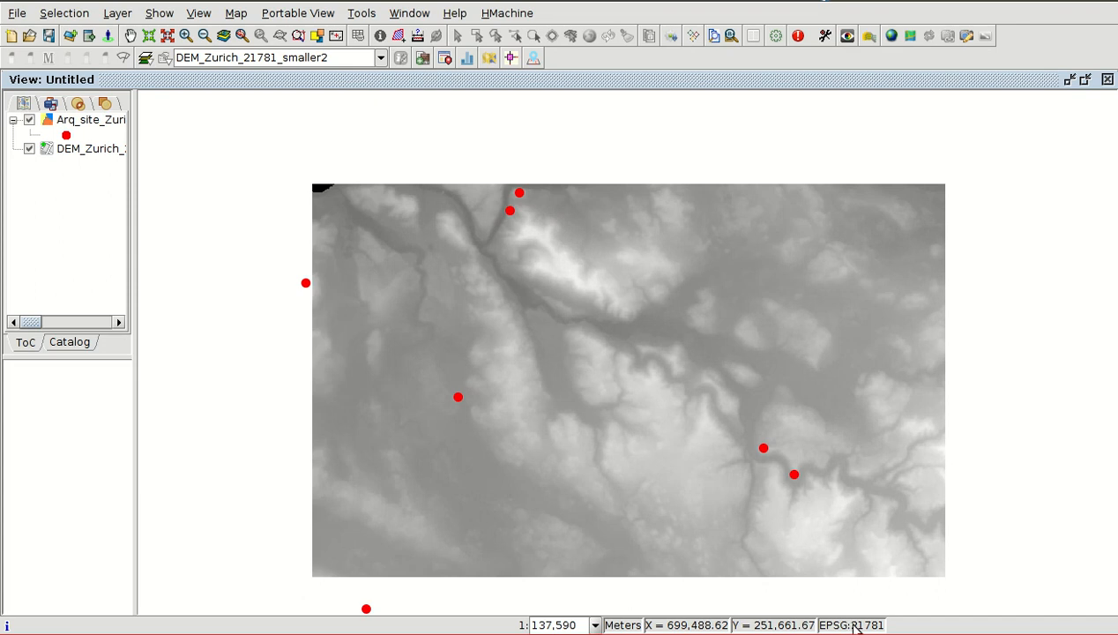
# - Open the Coordinate capture tool, start points capture, and capture the isolated site point in the west-central part of the DEM
pyautogui.click(199, 14)
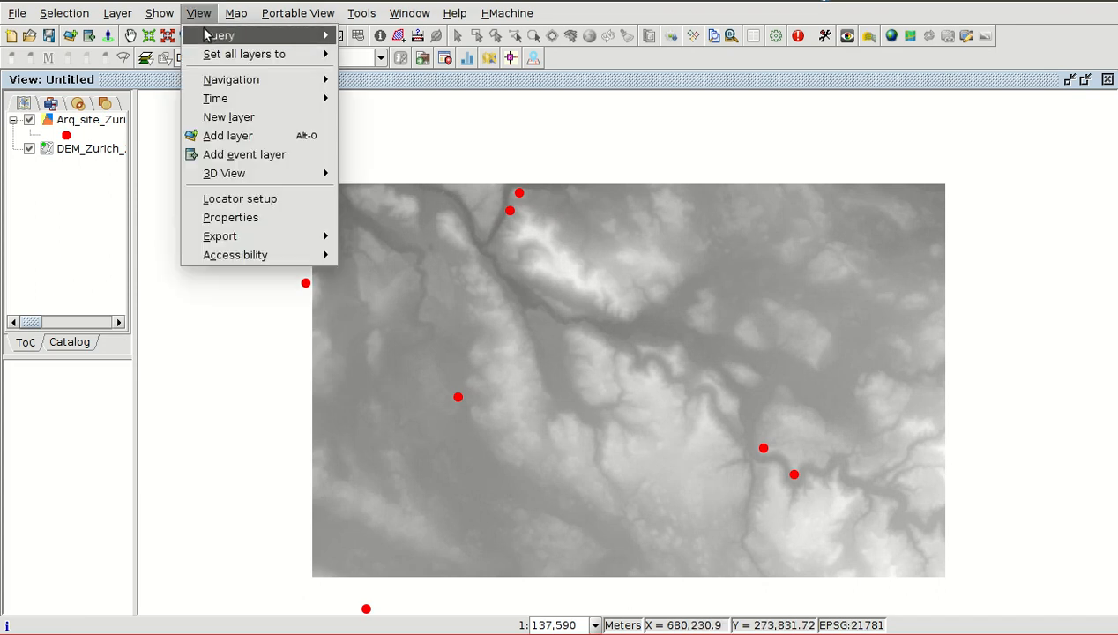
pyautogui.moveTo(205, 35)
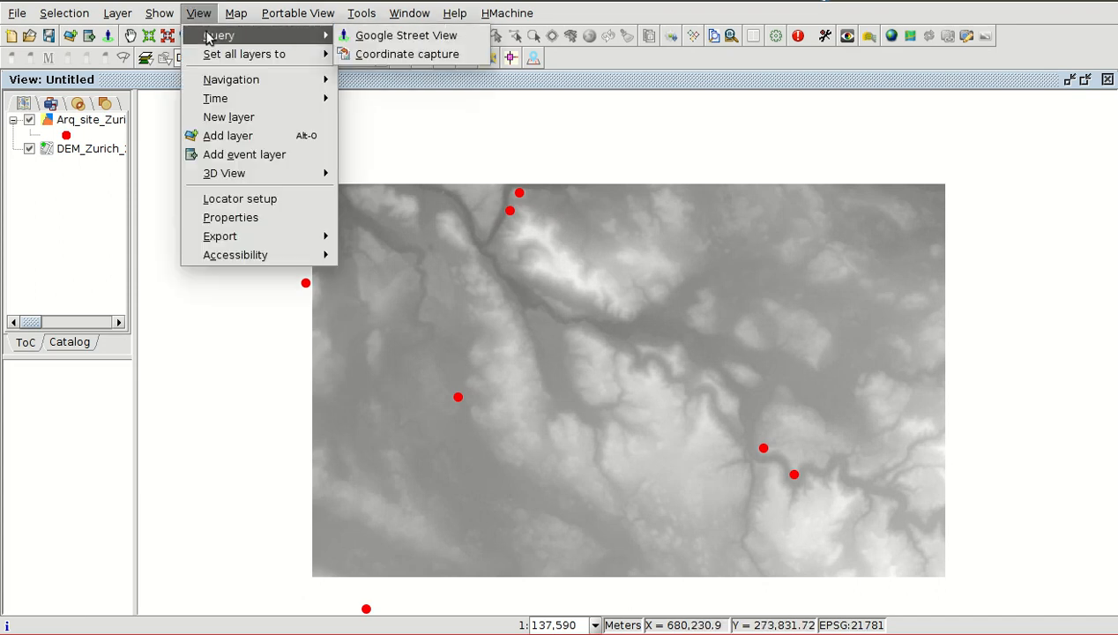
pyautogui.click(421, 57)
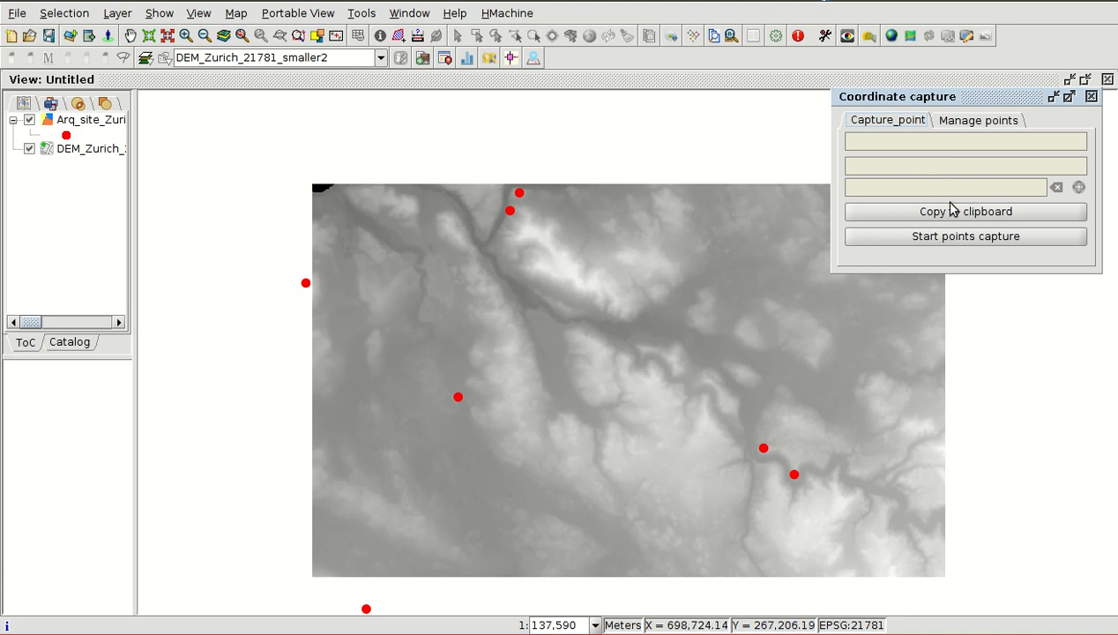
pyautogui.click(942, 235)
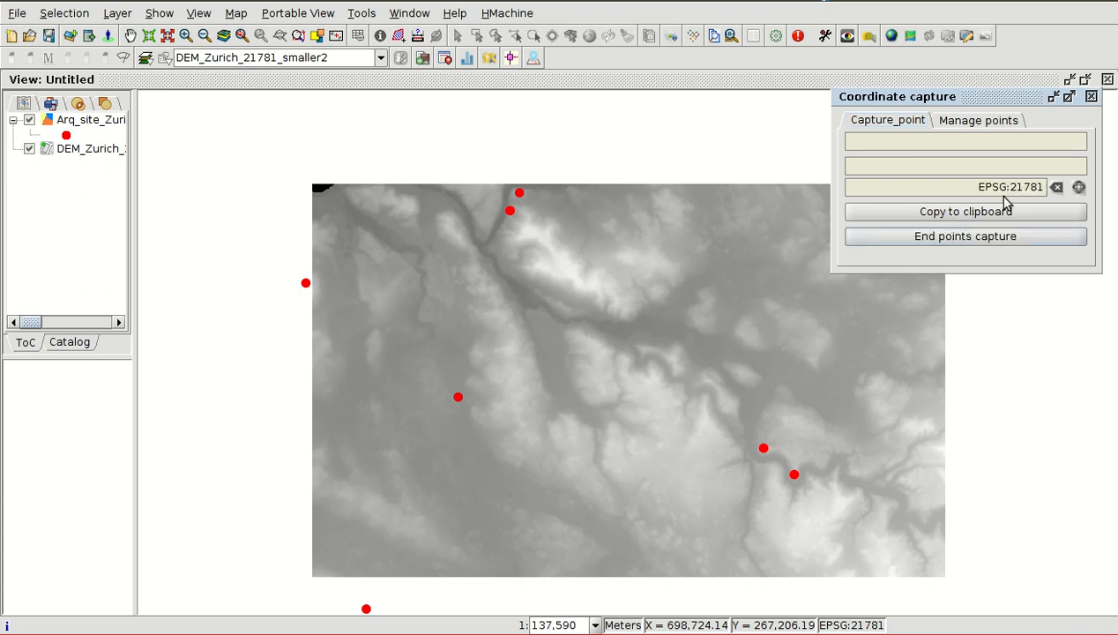
pyautogui.click(949, 212)
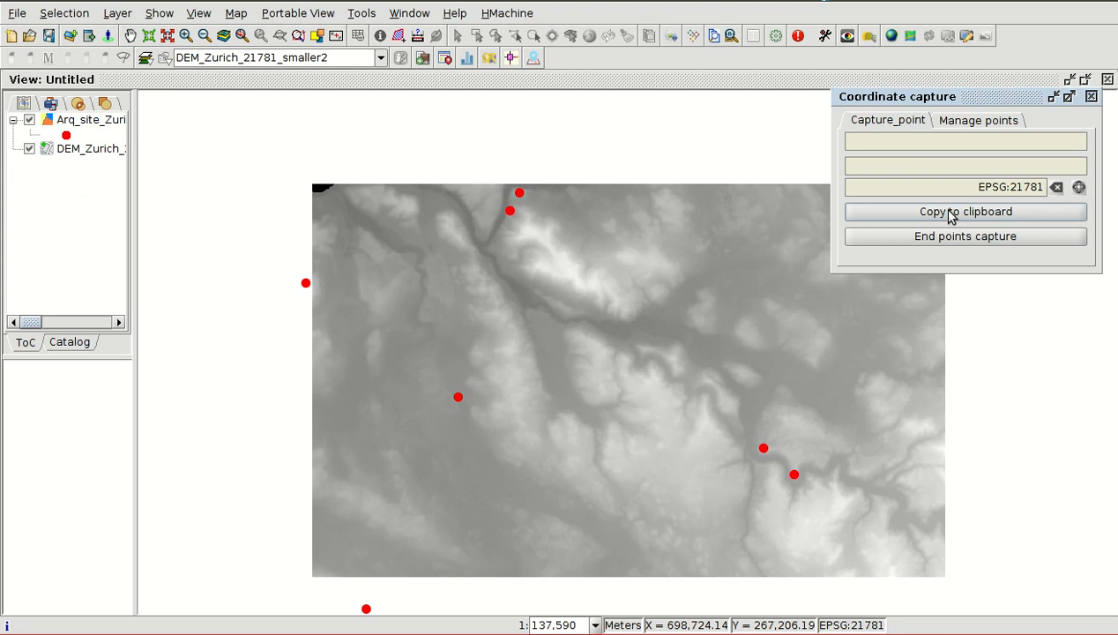
pyautogui.click(459, 396)
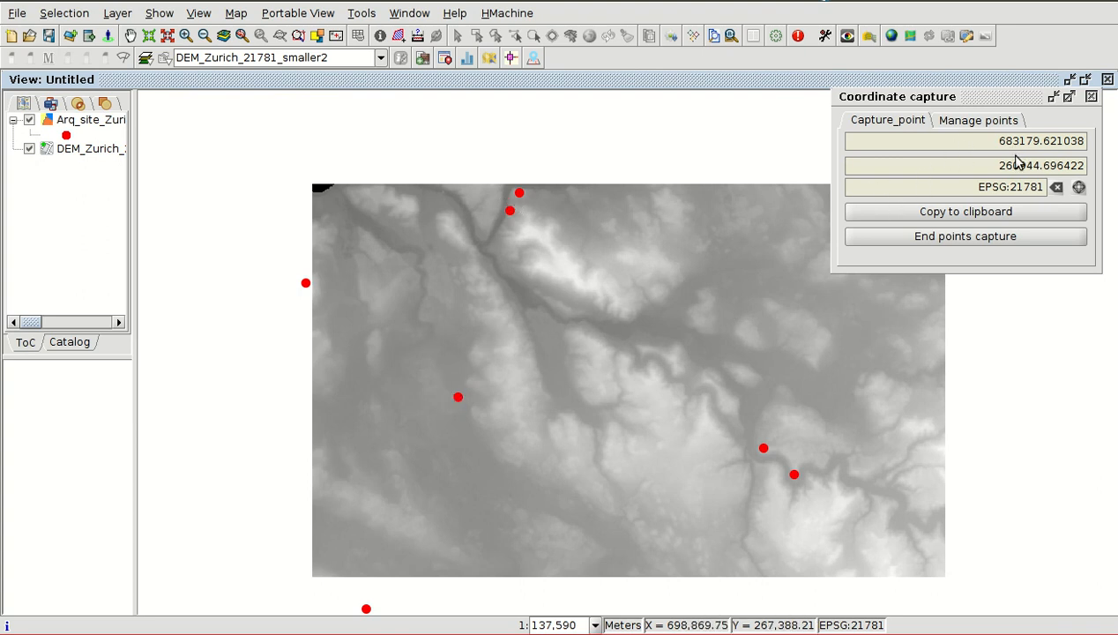
# - Copy the captured coordinates to the clipboard and paste them into the empty gedit document
pyautogui.click(965, 214)
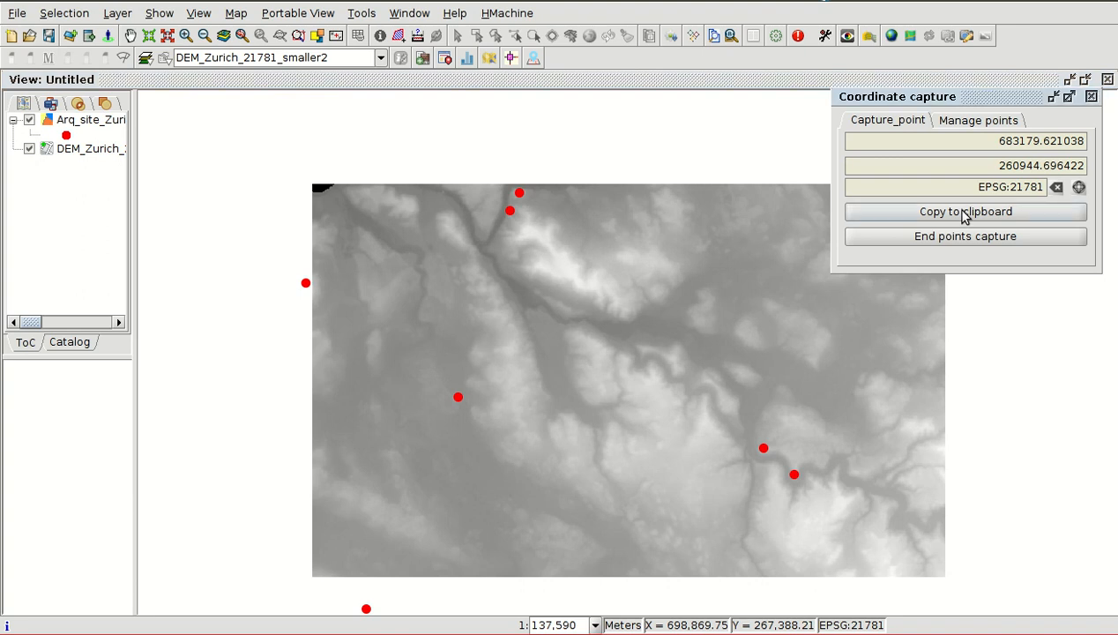
pyautogui.click(2, 313)
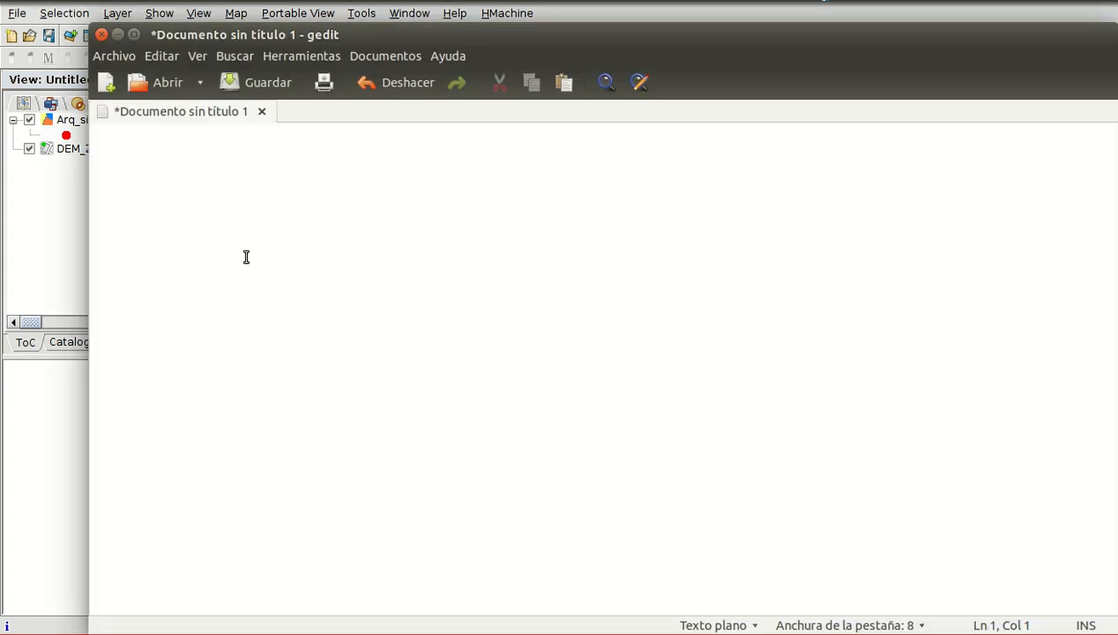
pyautogui.hotkey('ctrl', 'v')
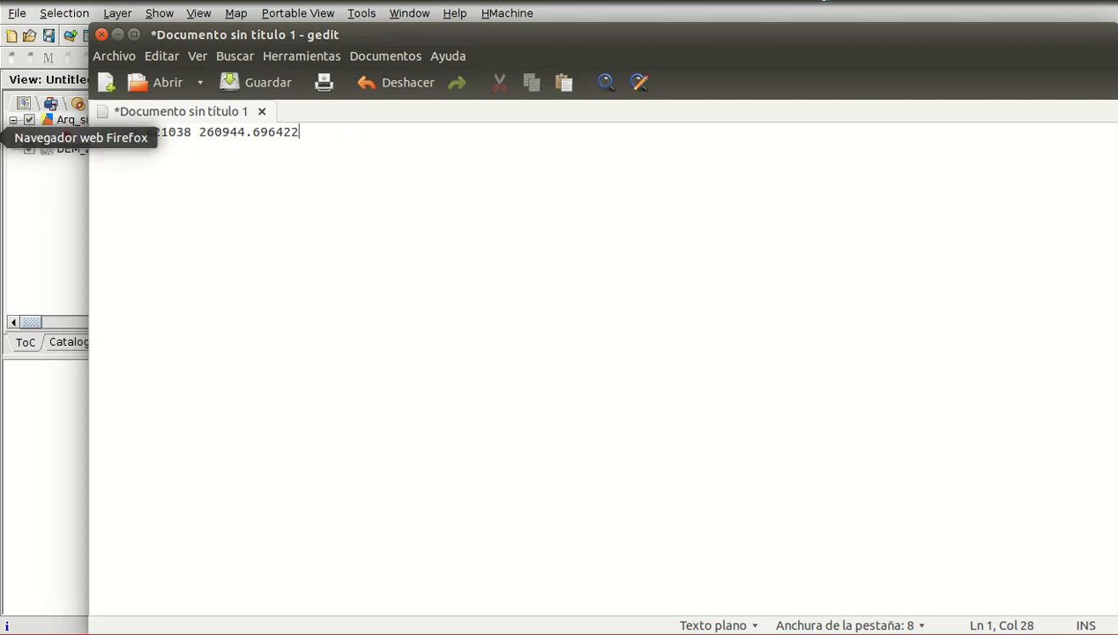
# - Switch back to gvSIG and set the coordinate capture reference system to EPSG:4326 (WGS 84)
pyautogui.click(12, 288)
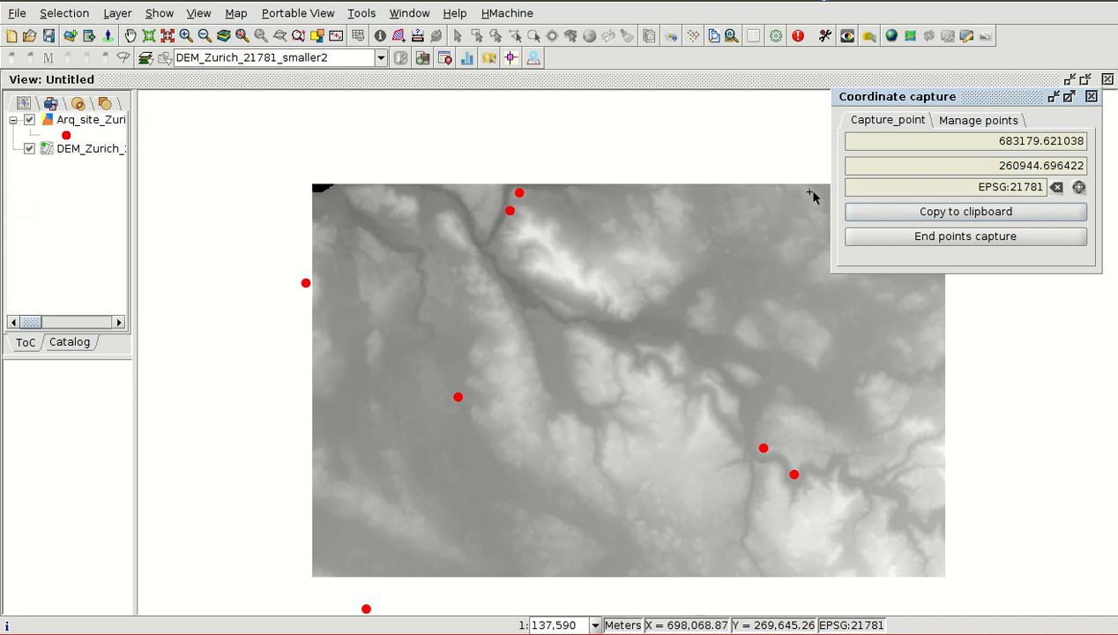
pyautogui.click(1079, 187)
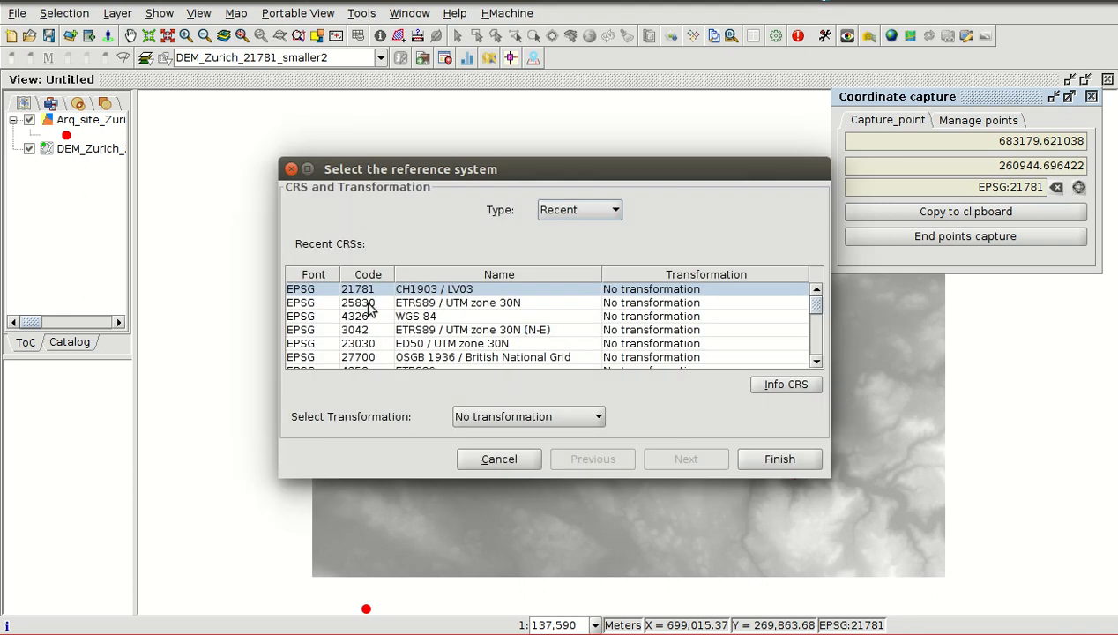
pyautogui.click(412, 317)
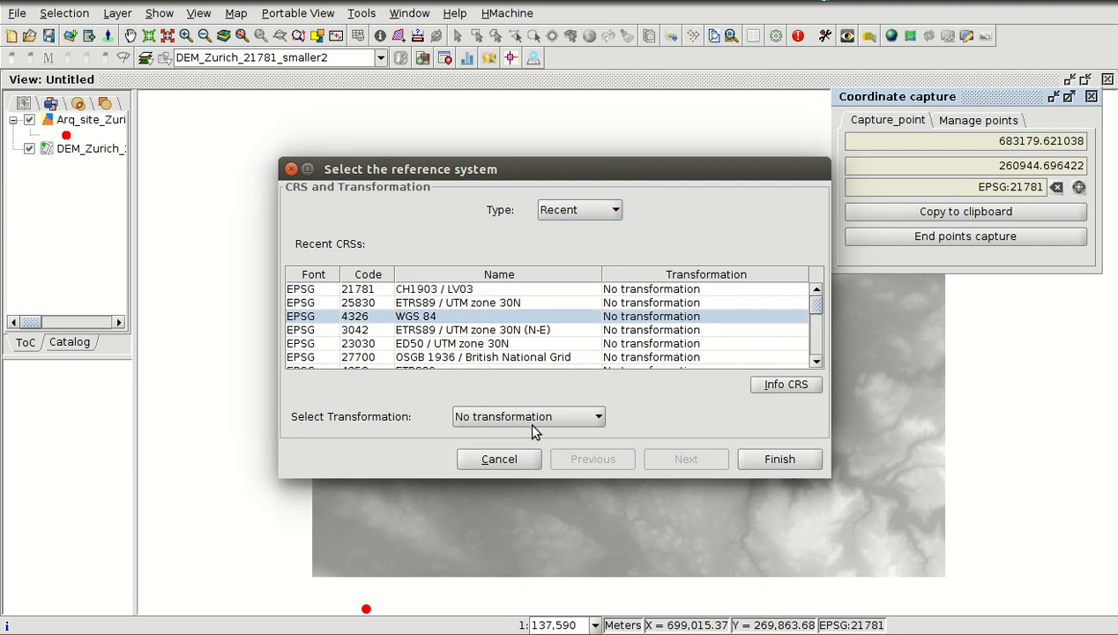
pyautogui.doubleClick(404, 317)
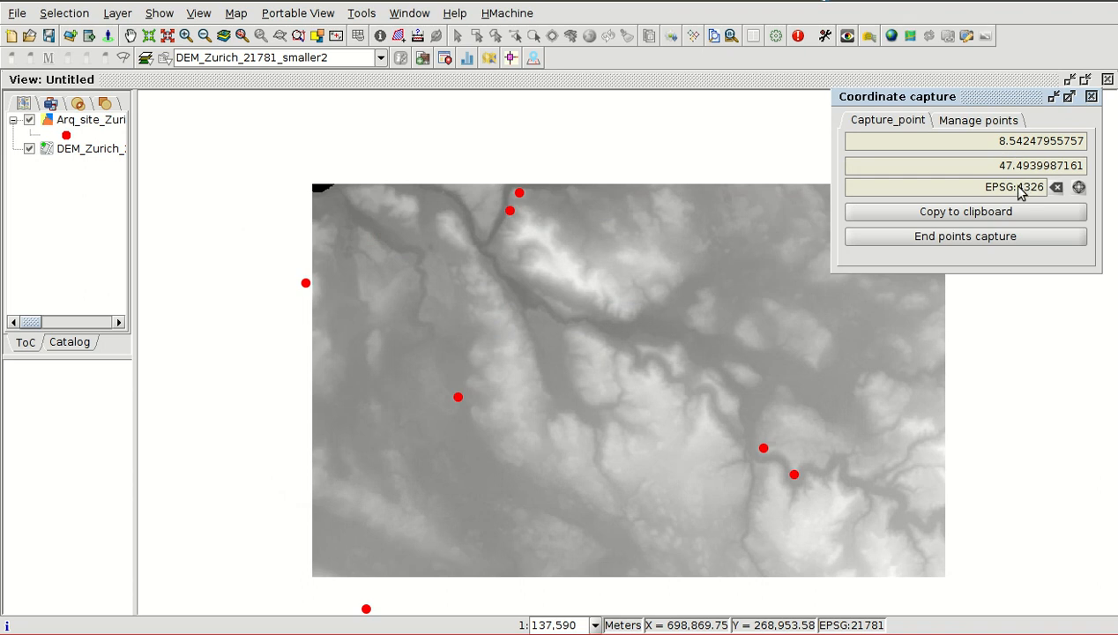
# - Capture a location just northwest of the two southeastern sites and paste its coordinates into gedit after a blank line
pyautogui.click(717, 399)
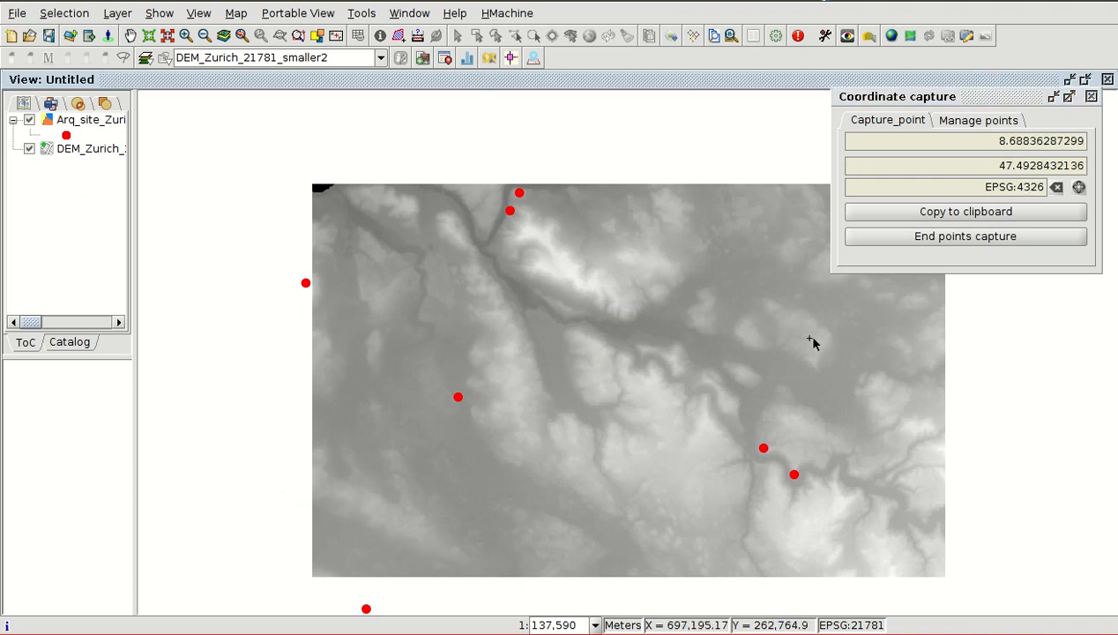
pyautogui.click(985, 215)
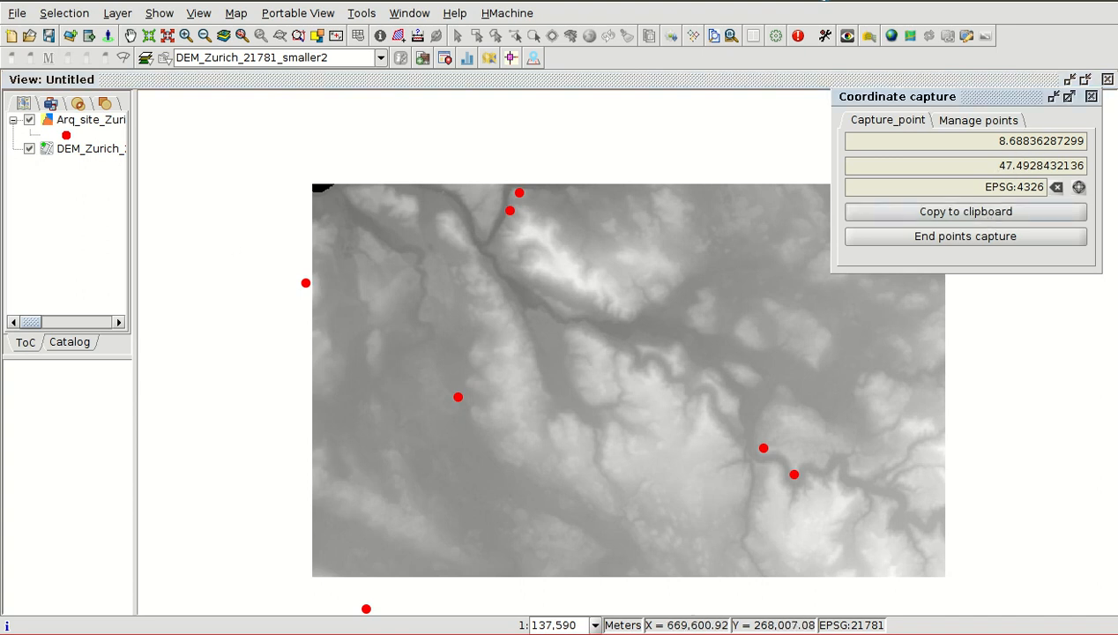
pyautogui.hotkey('alt', 'Tab')
pyautogui.press('Return')
pyautogui.press('Return')
pyautogui.hotkey('ctrl', 'v')
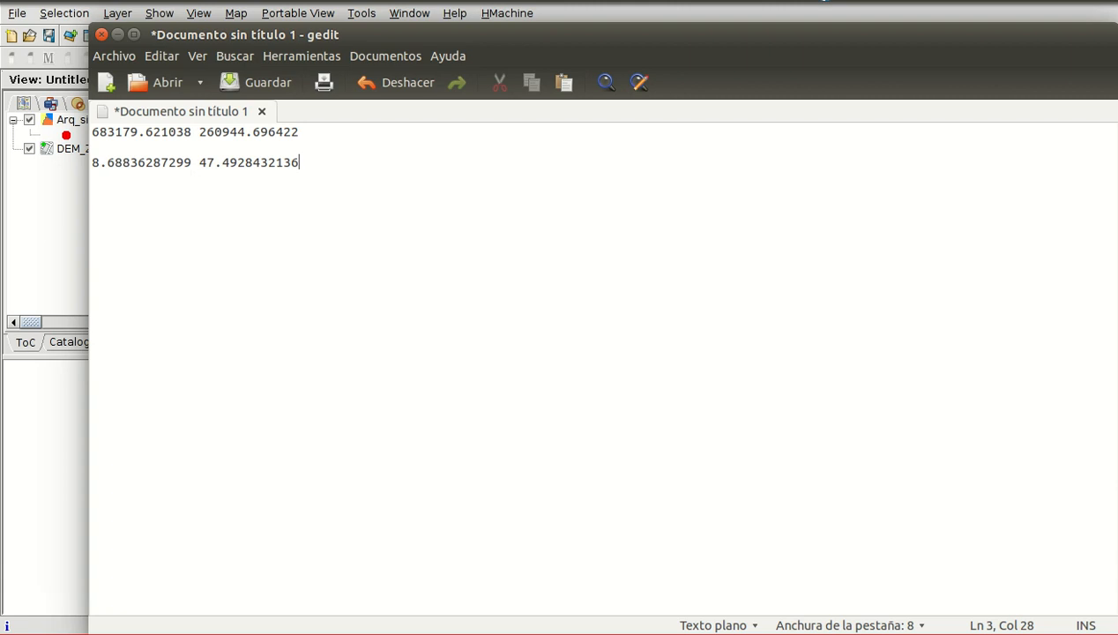
# - Back in gvSIG, recapture the west-central site point at close range and set the capture reference system to EPSG:21781 (CH1903 / LV03)
pyautogui.click(32, 323)
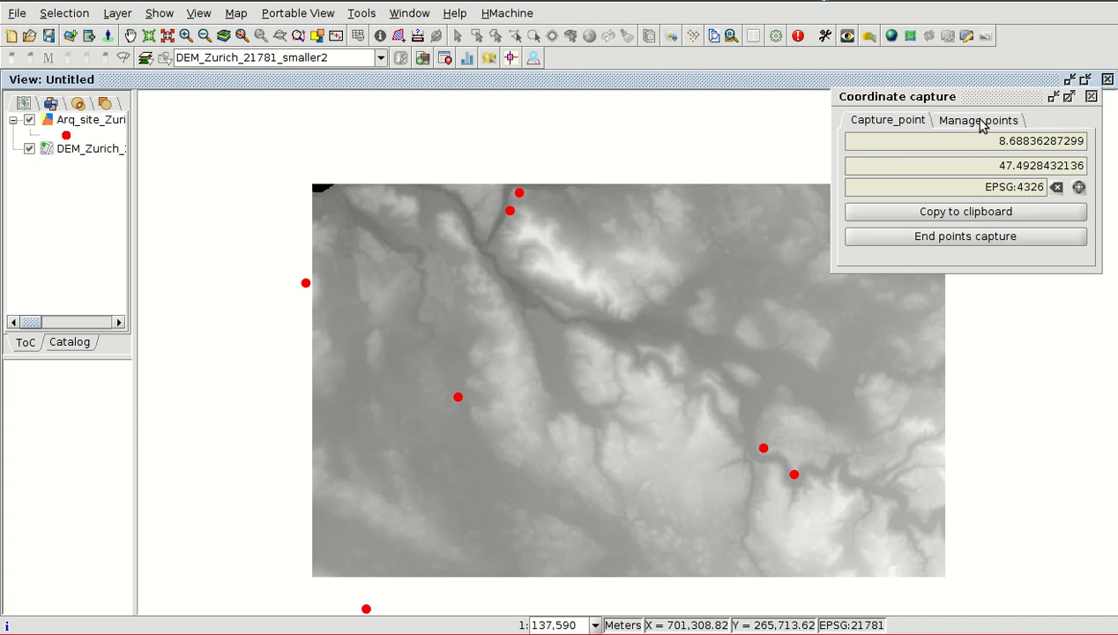
pyautogui.scroll(5, 460, 399)
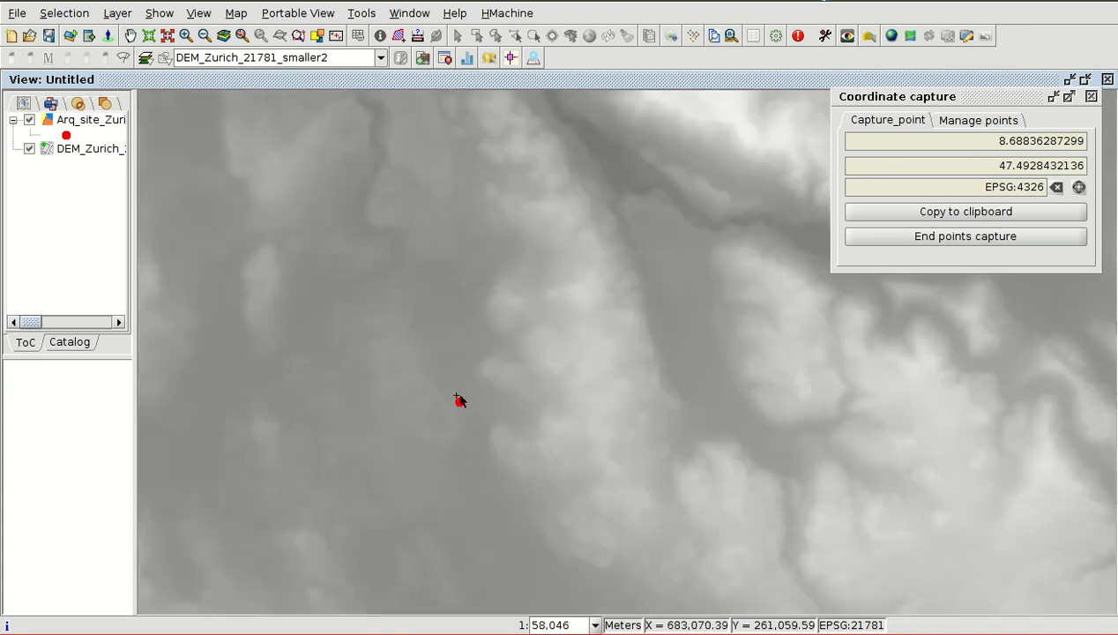
pyautogui.scroll(5, 460, 401)
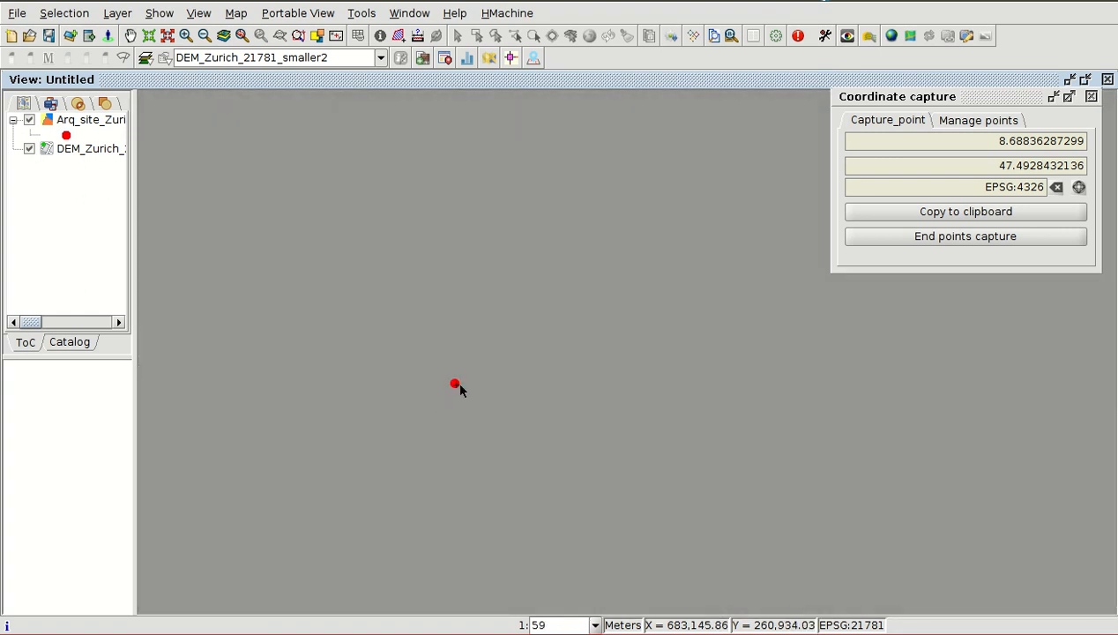
pyautogui.click(458, 385)
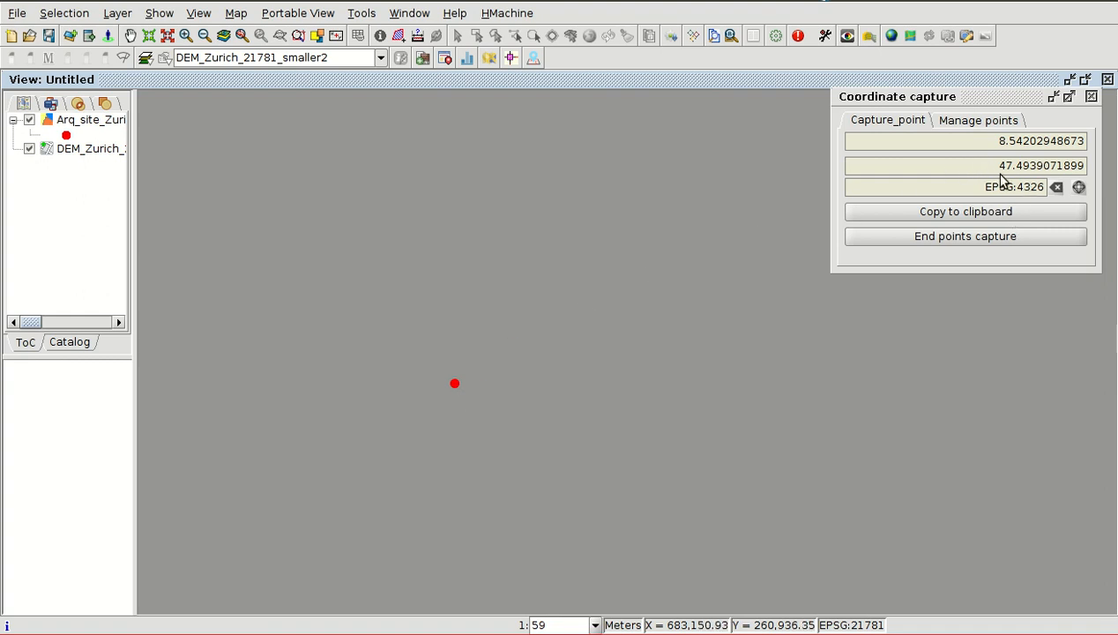
pyautogui.click(1079, 187)
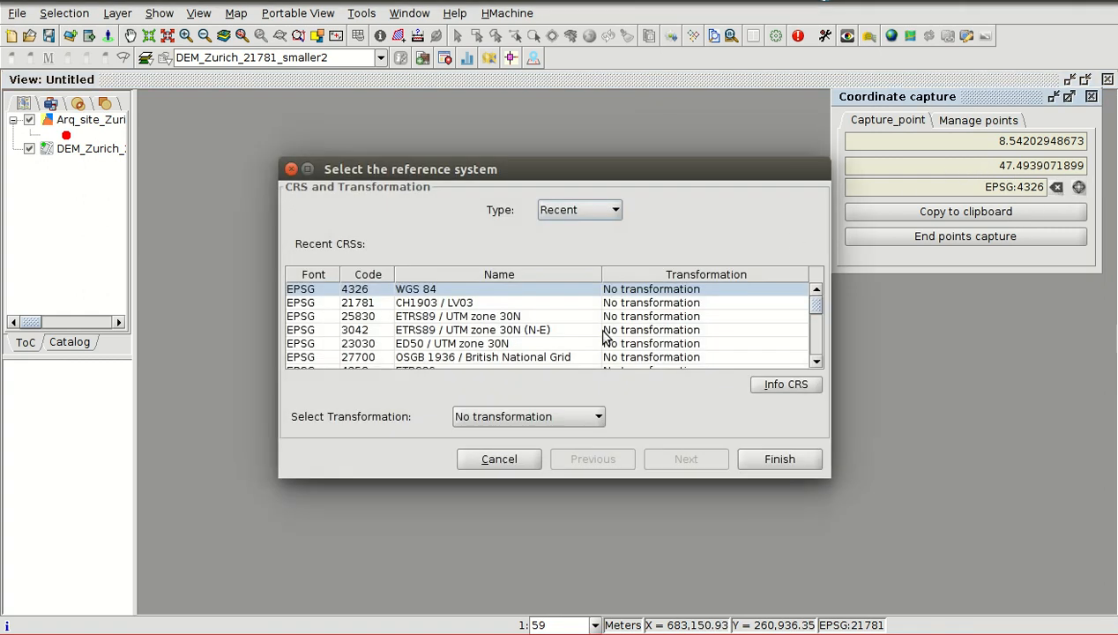
pyautogui.doubleClick(397, 303)
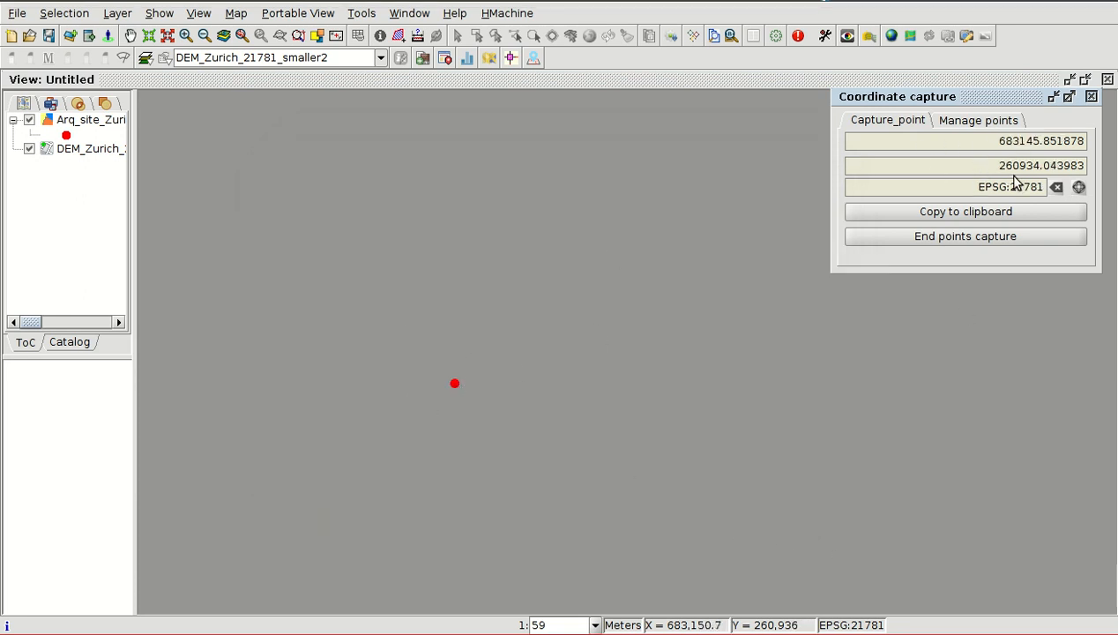
# - Add the captured coordinates to the managed points list under the name "Point 1"
pyautogui.click(965, 124)
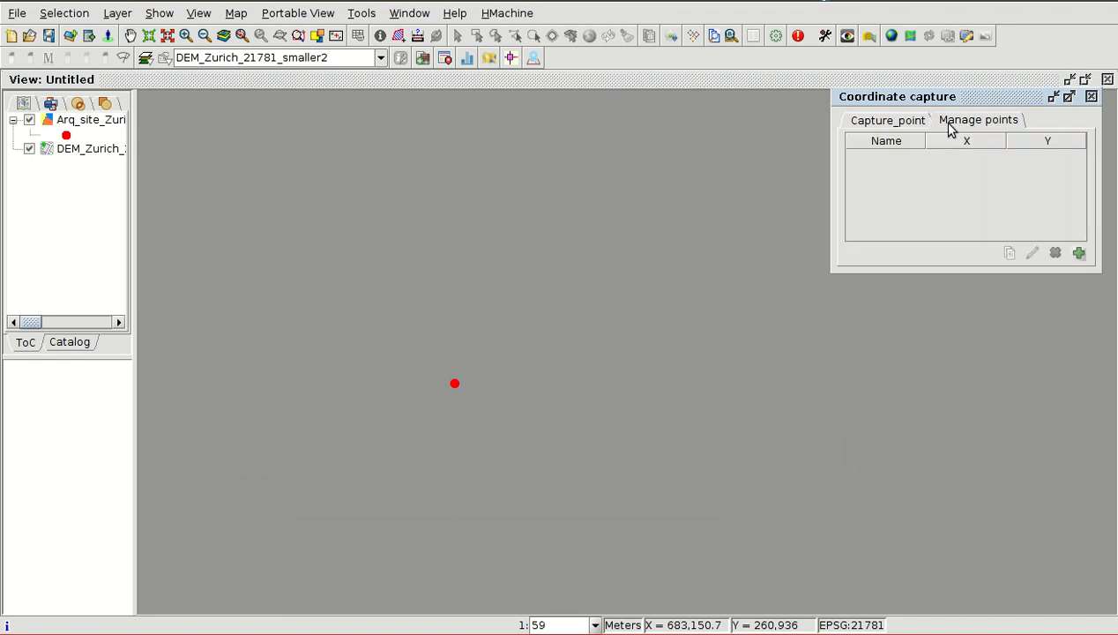
pyautogui.click(1079, 254)
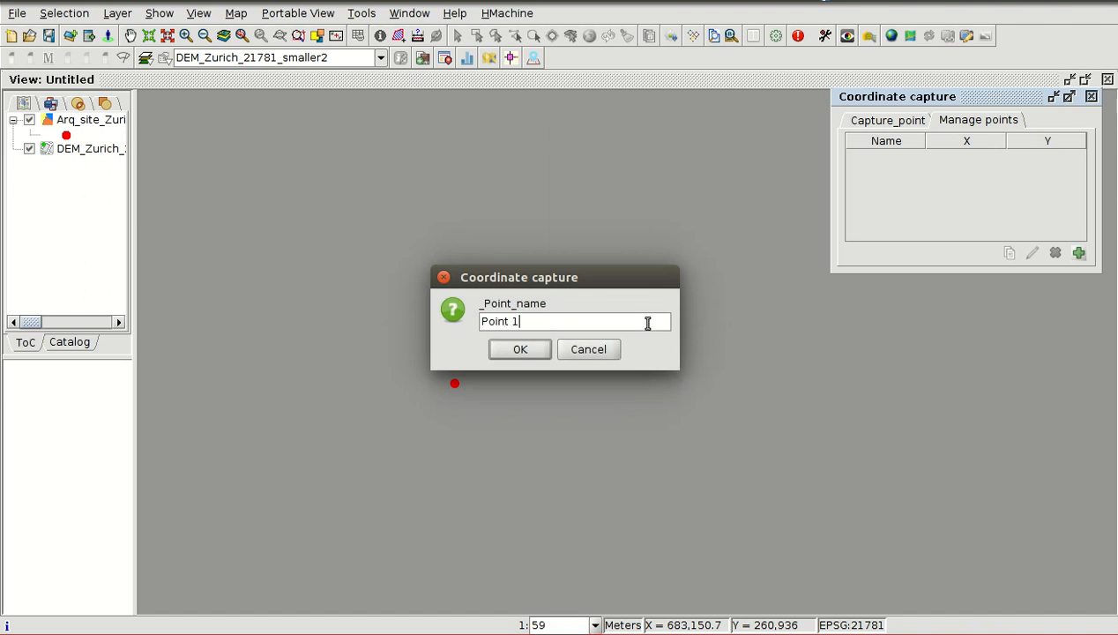
pyautogui.click(536, 348)
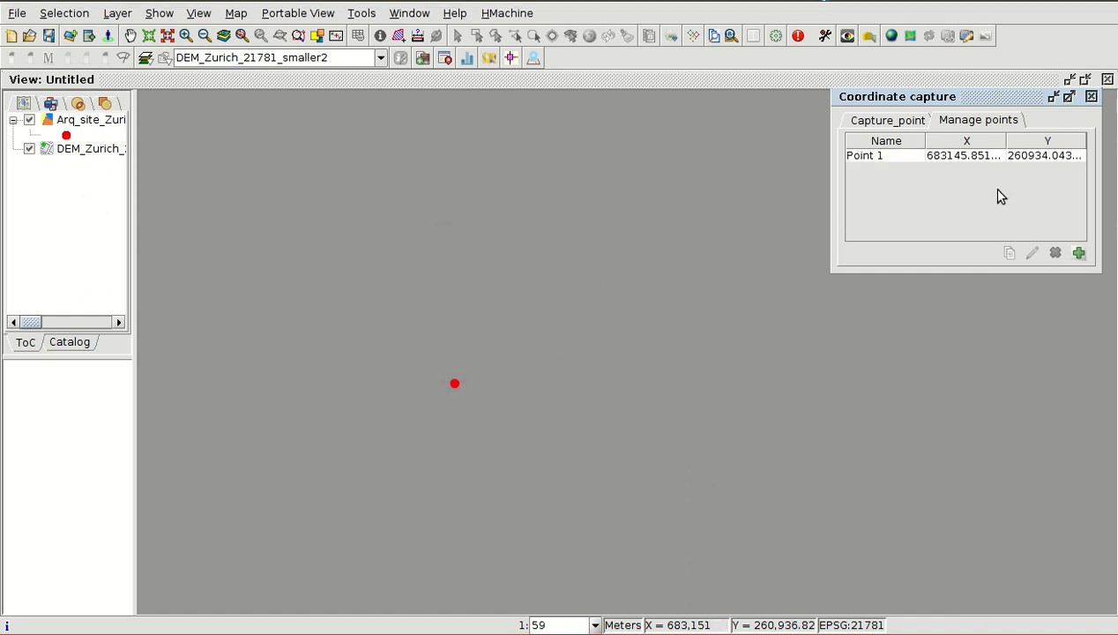
# - Capture the coordinates of the northwestern one of the two southeastern sites at close range
pyautogui.scroll(-3, 458, 369)
pyautogui.scroll(-10, 423, 385)
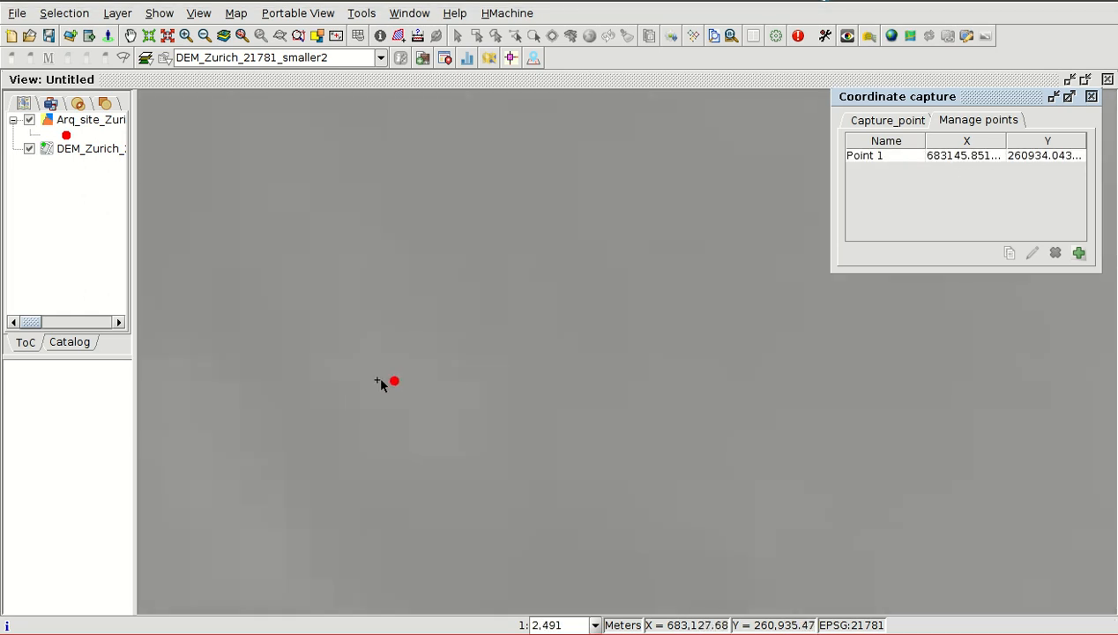
pyautogui.scroll(-4, 374, 385)
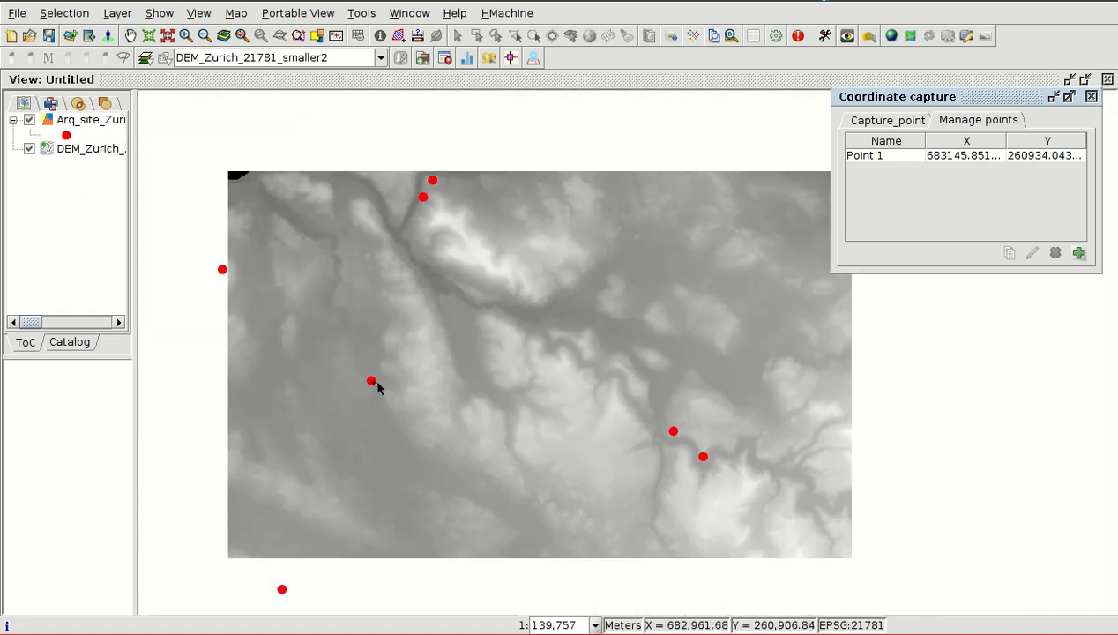
pyautogui.scroll(3, 733, 438)
pyautogui.scroll(5, 733, 437)
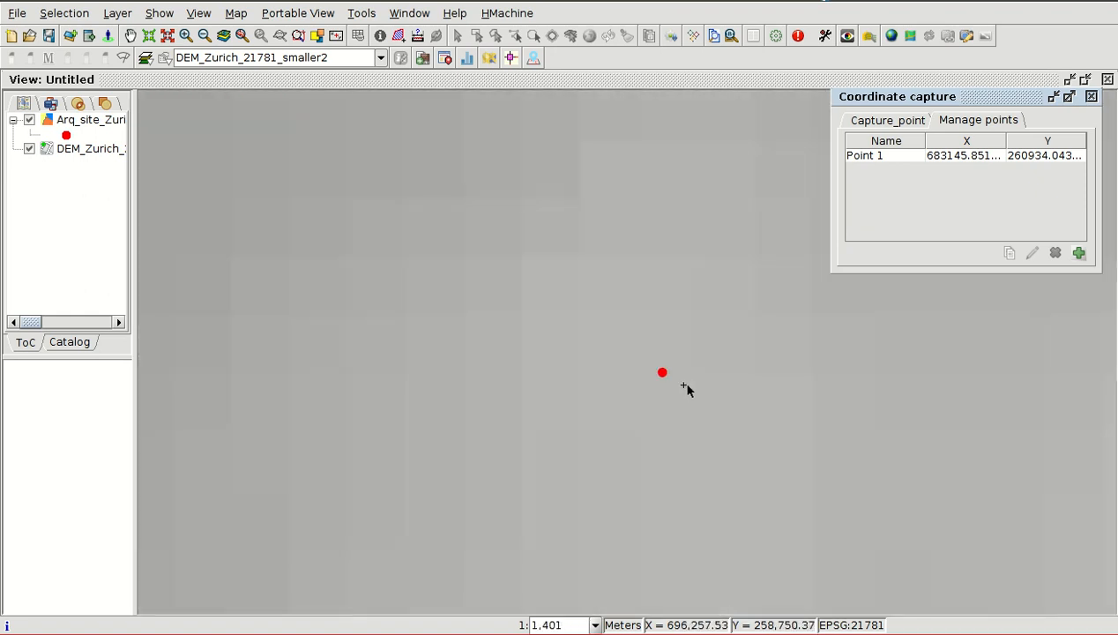
pyautogui.scroll(1, 686, 369)
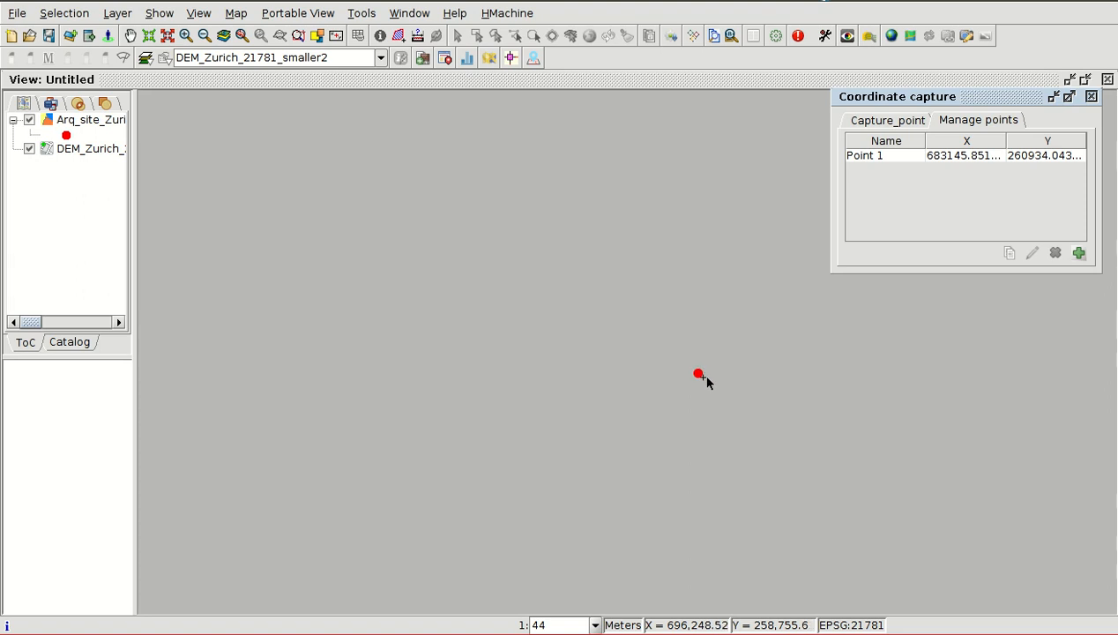
pyautogui.scroll(1, 702, 378)
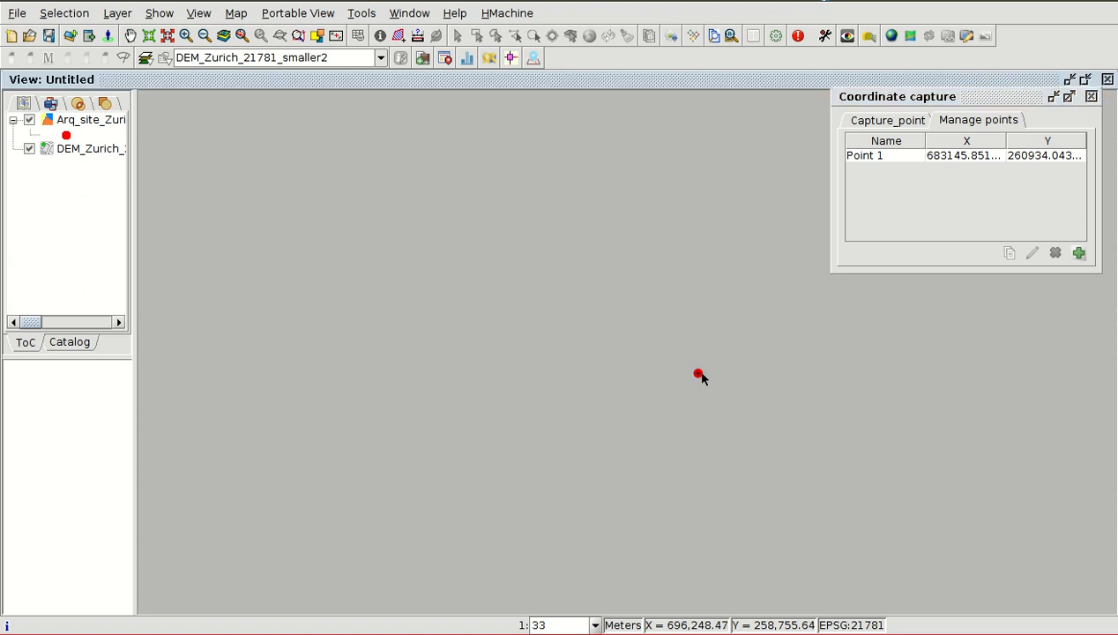
pyautogui.click(901, 122)
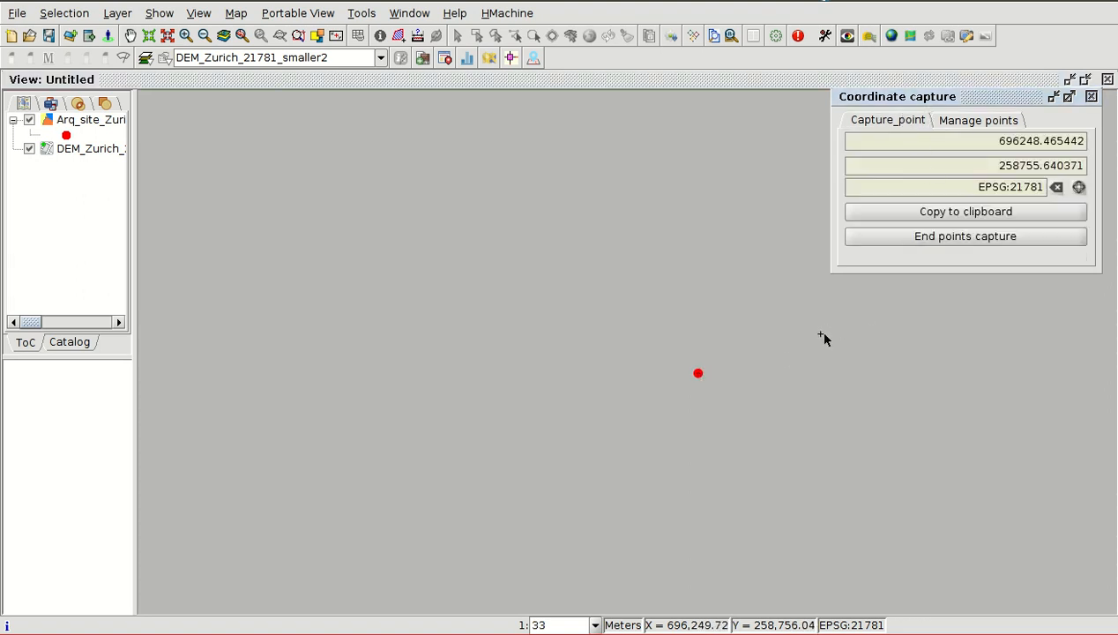
pyautogui.click(702, 375)
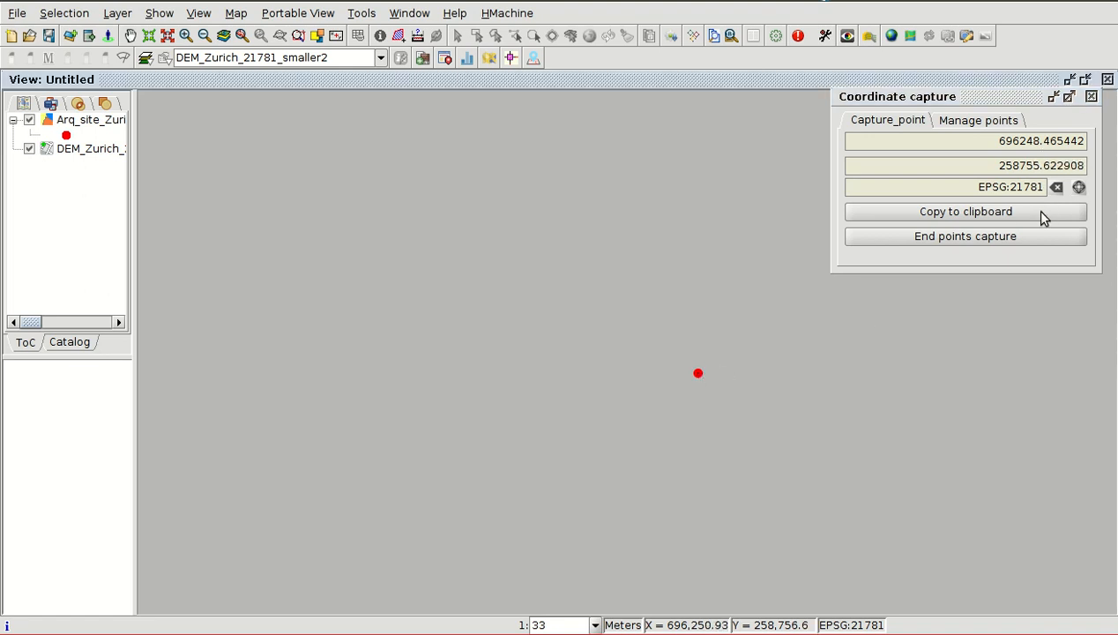
# - Add the captured coordinates to the managed points list under the name "Point 2"
pyautogui.click(979, 120)
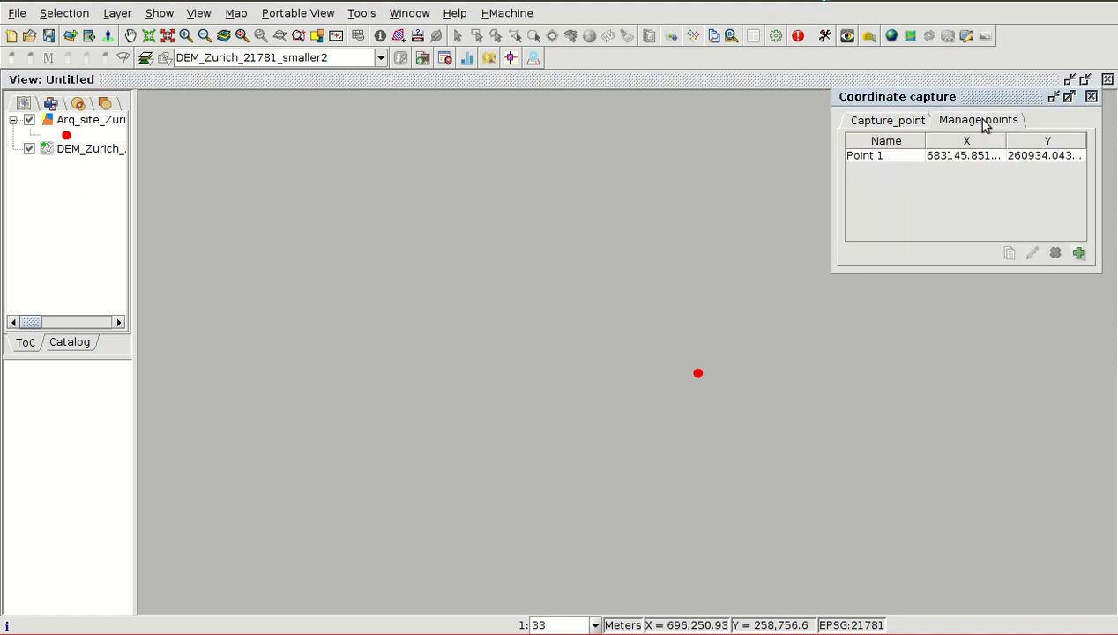
pyautogui.click(1078, 254)
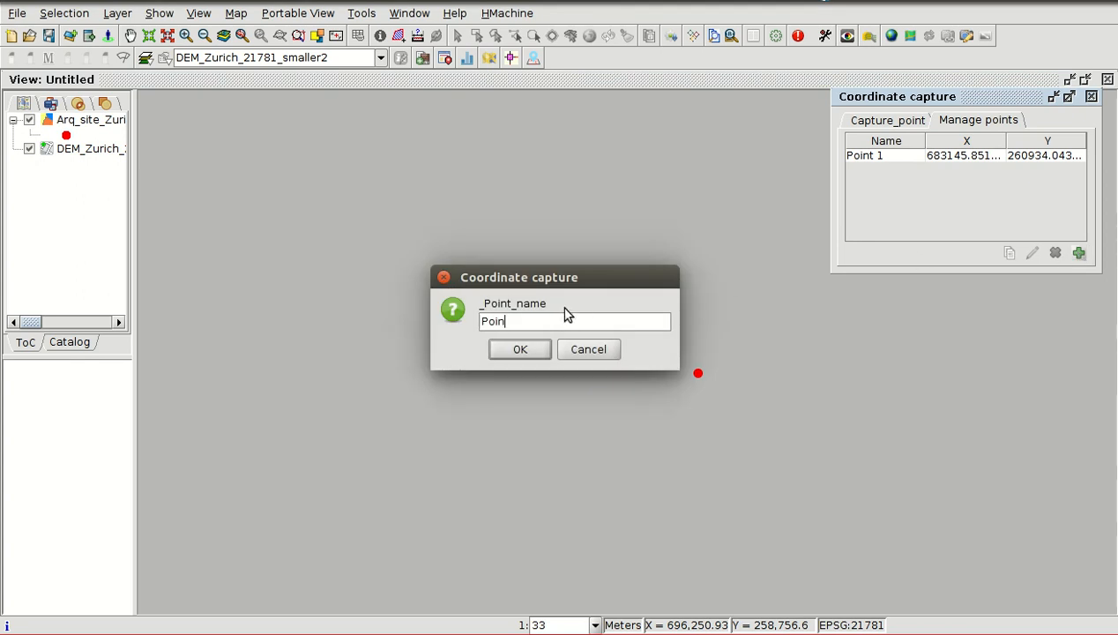
pyautogui.click(520, 349)
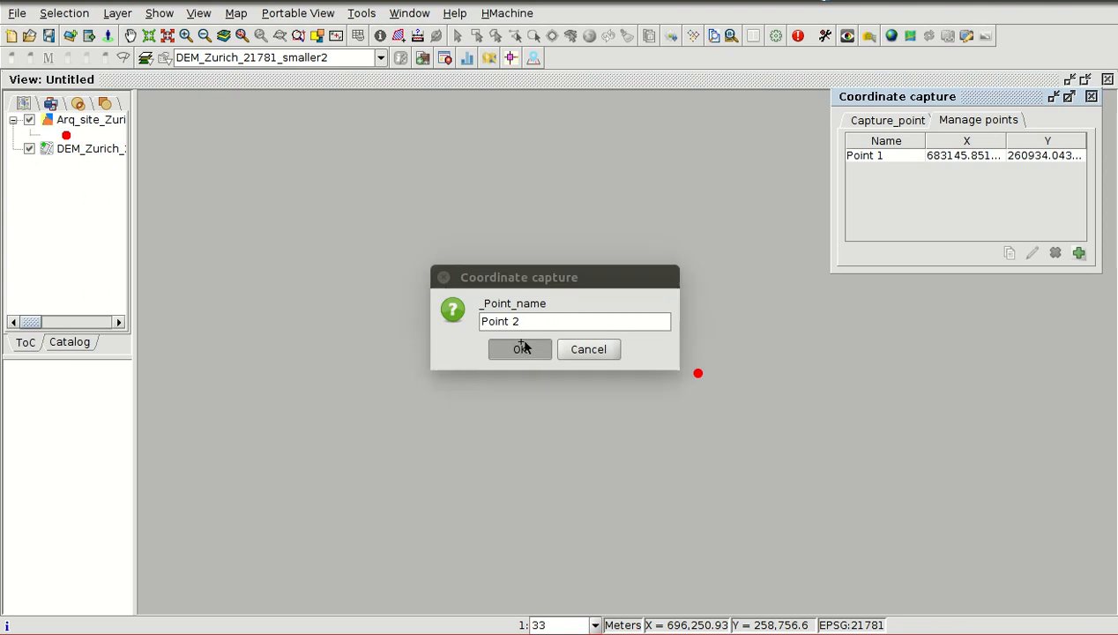
# - Capture the southeasternmost site at close range and add it to the managed points list as "Point 3"
pyautogui.scroll(-5, 544, 412)
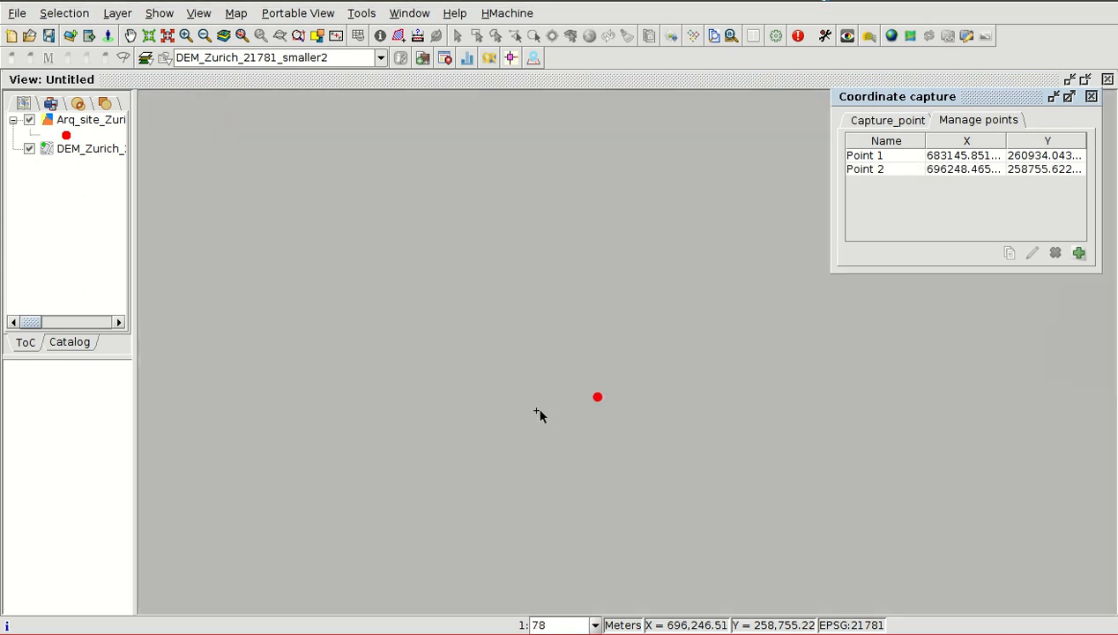
pyautogui.scroll(-4, 485, 418)
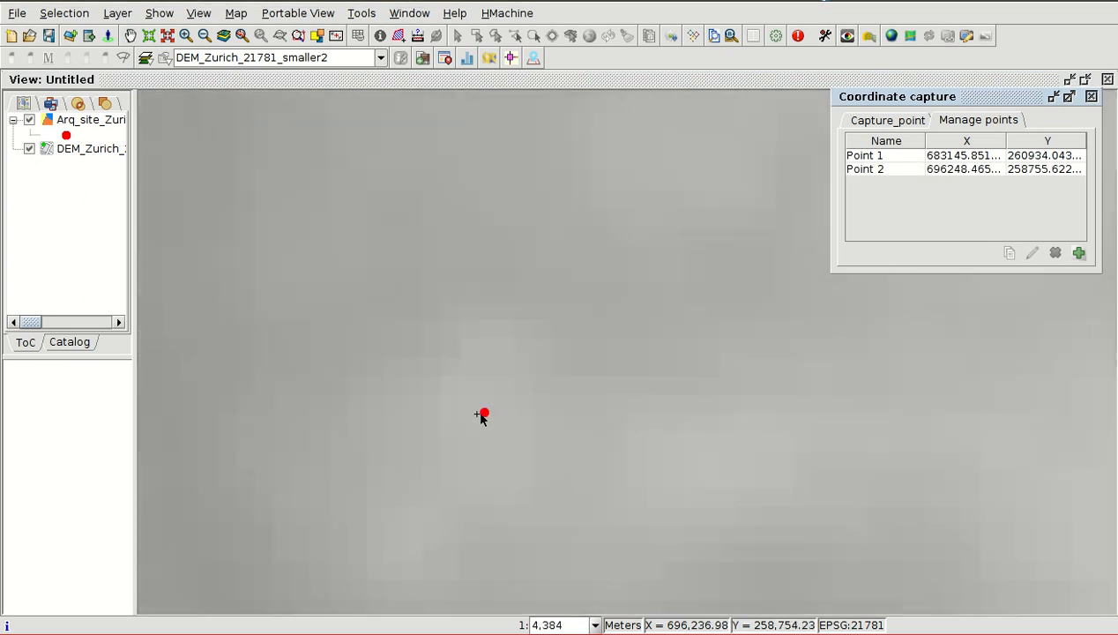
pyautogui.scroll(-2, 472, 419)
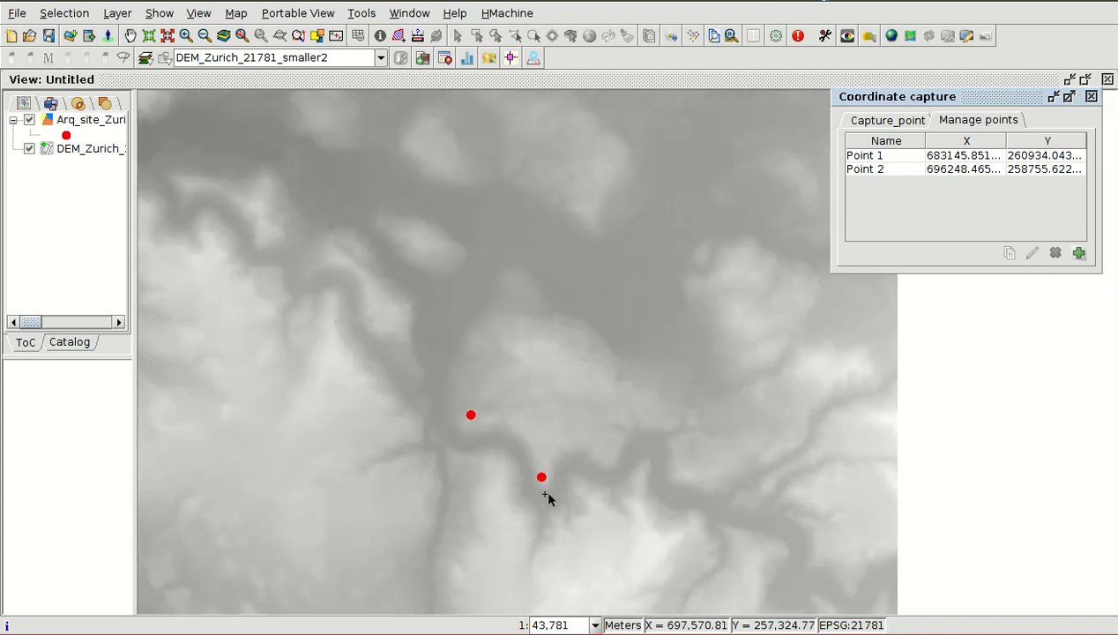
pyautogui.scroll(2, 531, 488)
pyautogui.scroll(6, 514, 440)
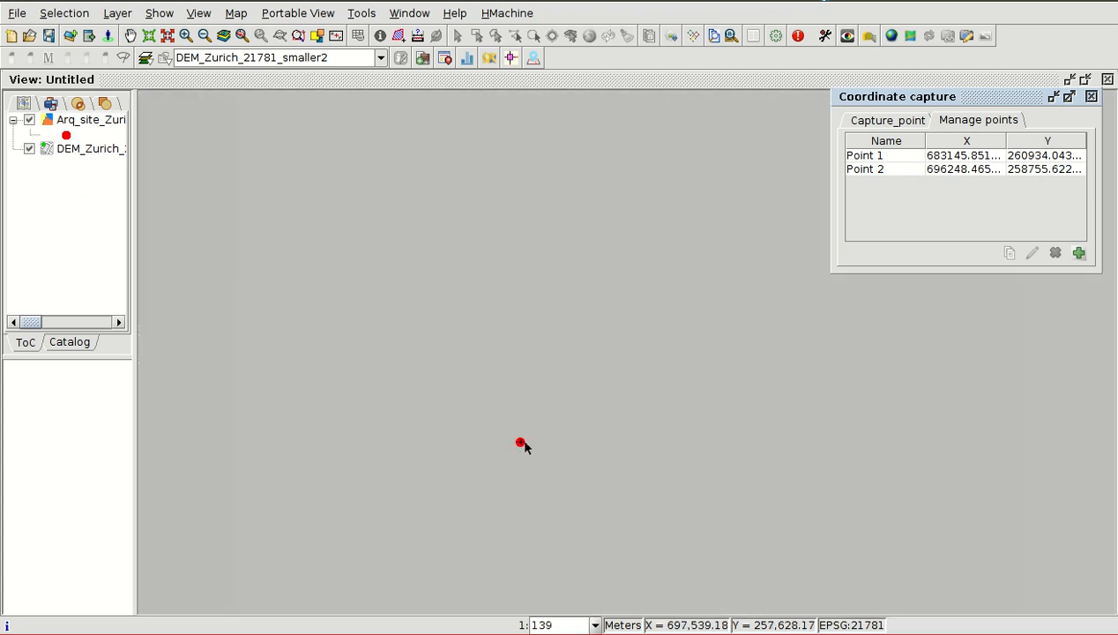
pyautogui.scroll(1, 524, 445)
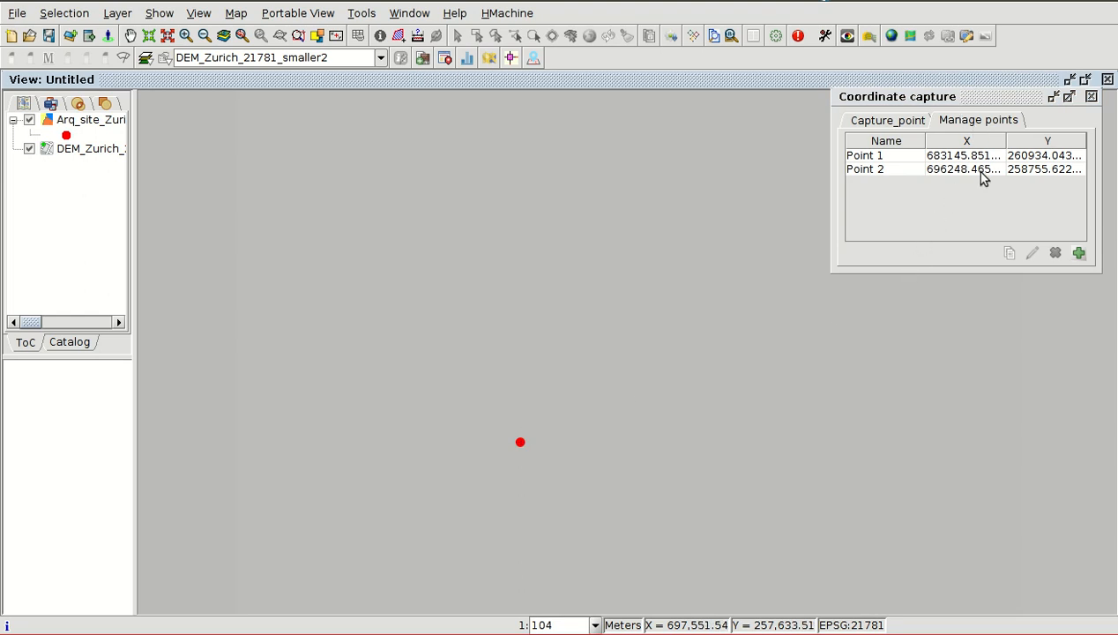
pyautogui.click(1079, 253)
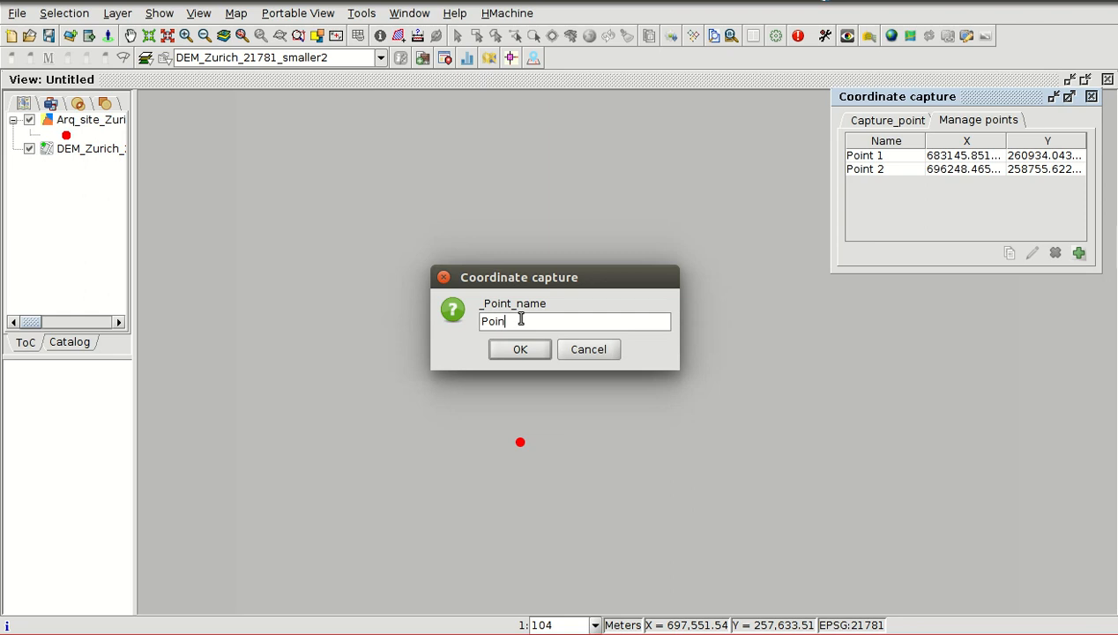
pyautogui.click(521, 350)
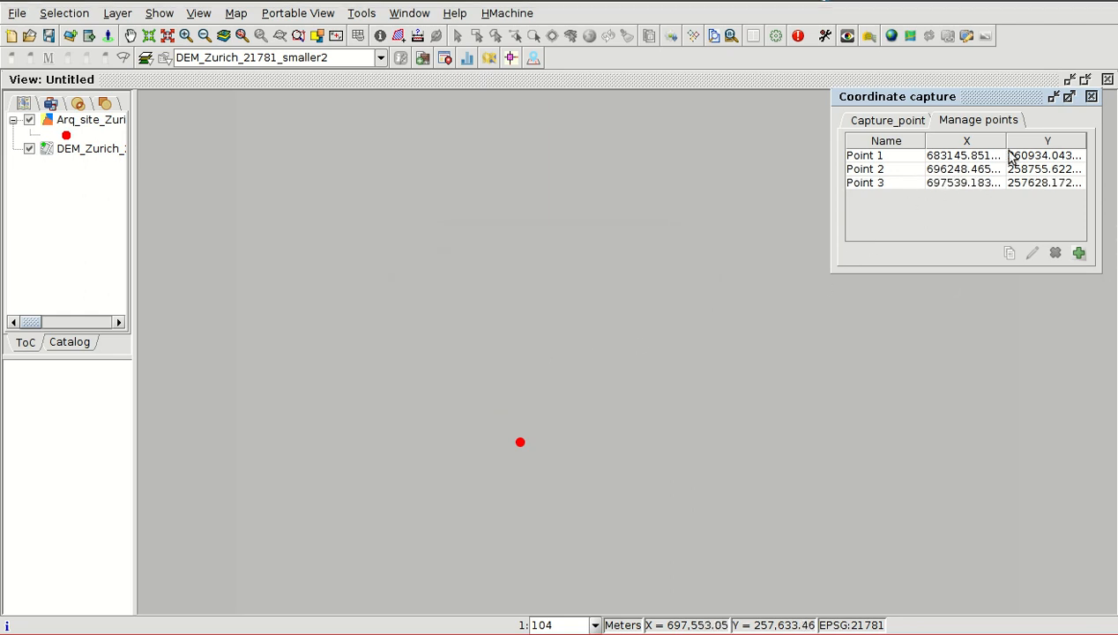
# - Copy the stored coordinates of Point 2 and paste them into gedit after a blank line
pyautogui.scroll(-8, 609, 243)
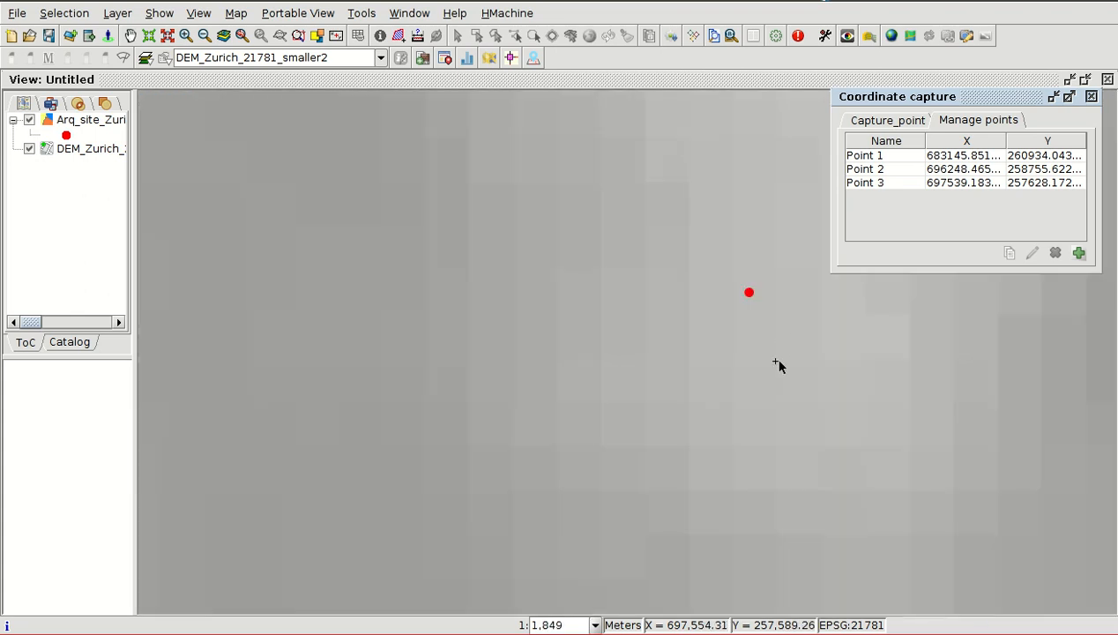
pyautogui.scroll(-2, 779, 411)
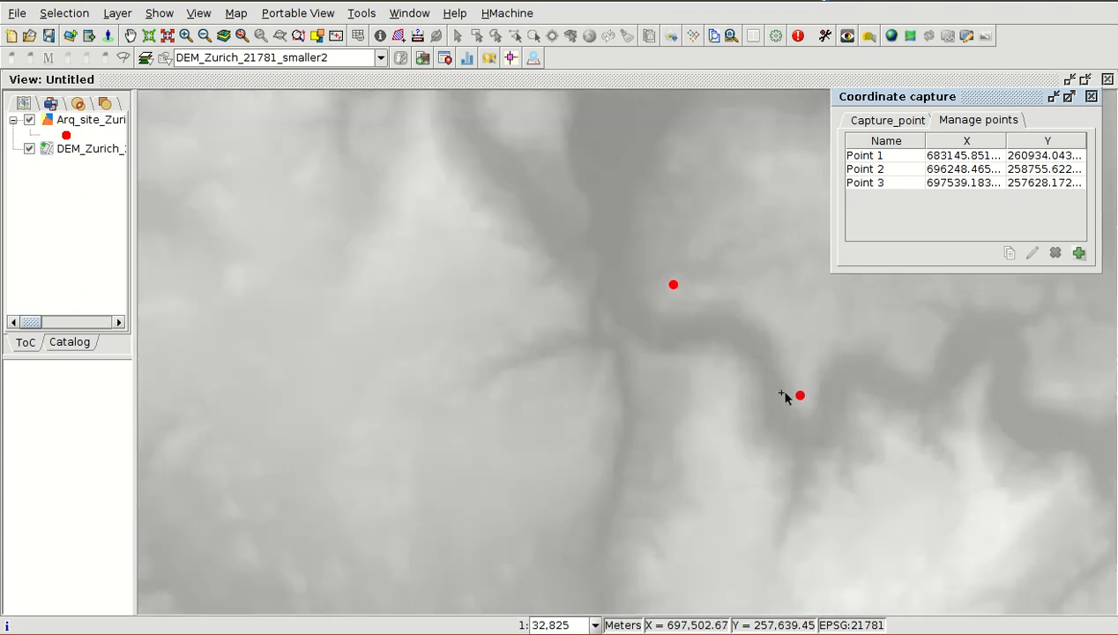
pyautogui.click(893, 166)
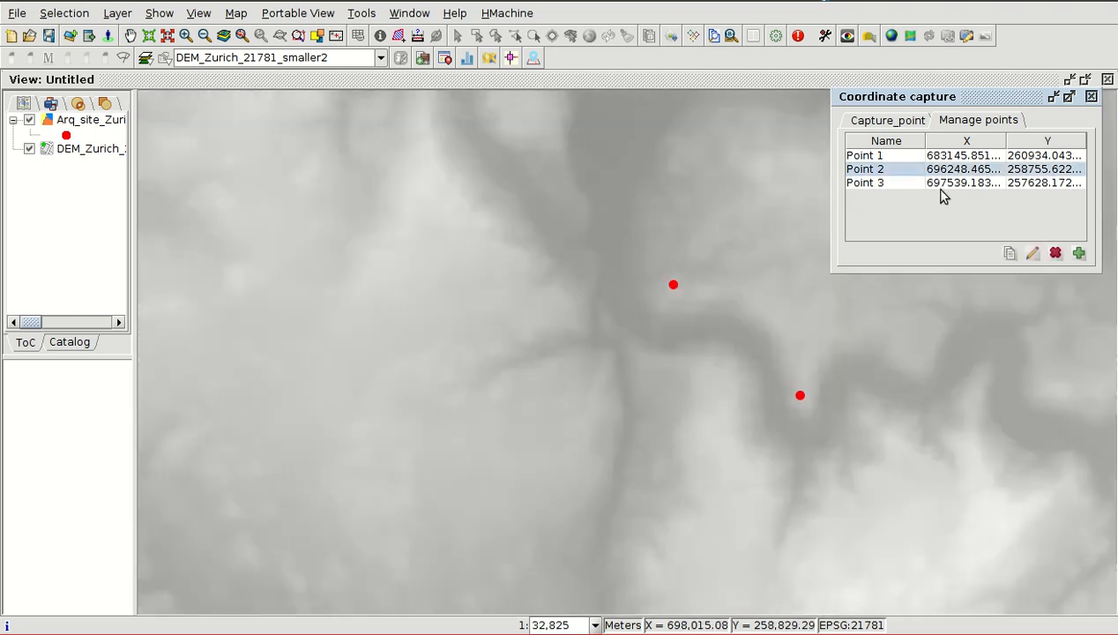
pyautogui.click(1011, 254)
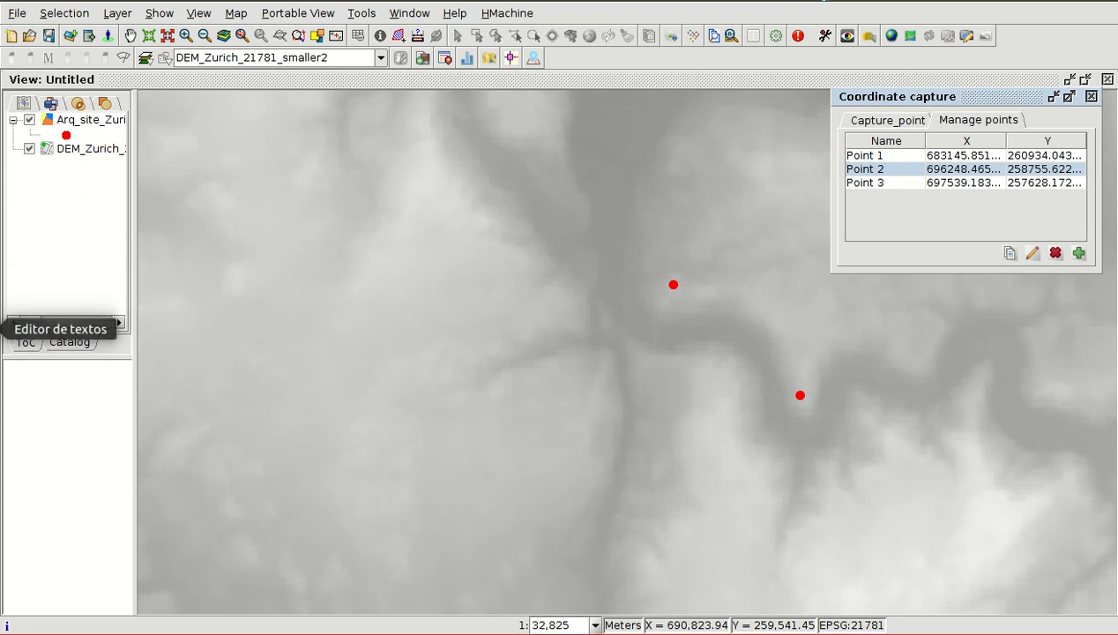
pyautogui.click(7, 329)
pyautogui.press('Return')
pyautogui.press('Return')
pyautogui.hotkey('ctrl', 'v')
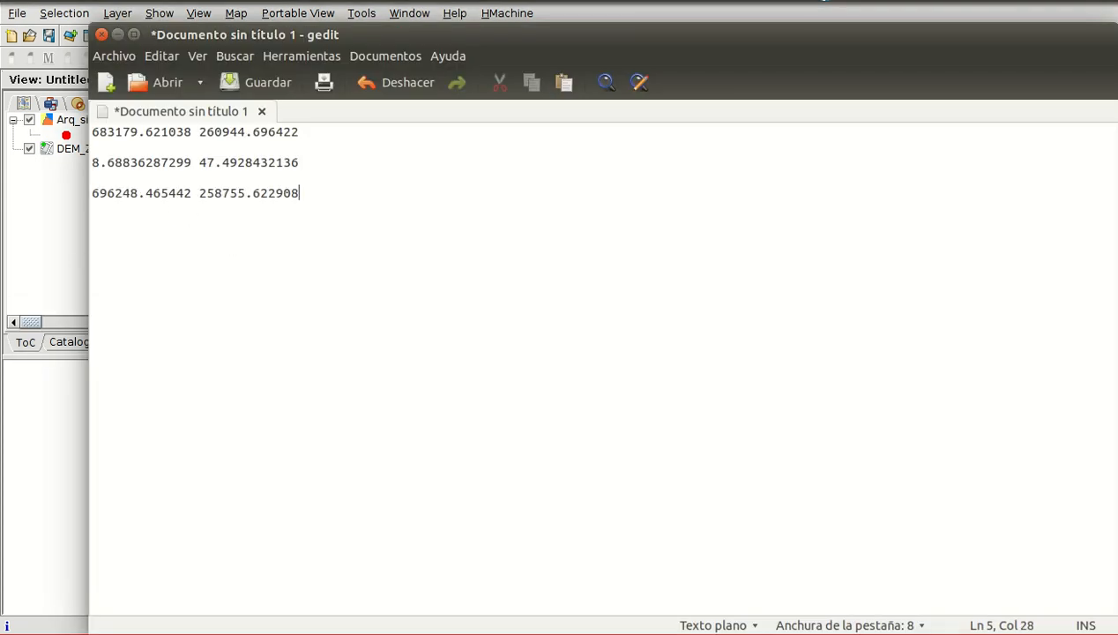
# - Switch back to gvSIG and start a new layer, proceeding as far as the choice of its output file
pyautogui.hotkey('alt', 'Tab')
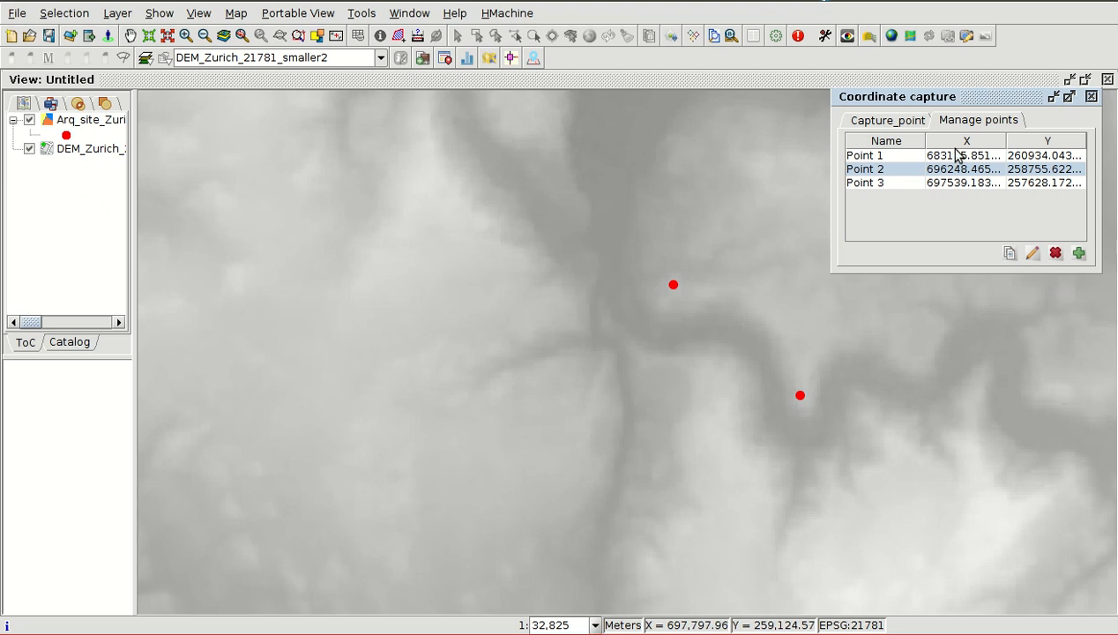
pyautogui.scroll(-2, 903, 442)
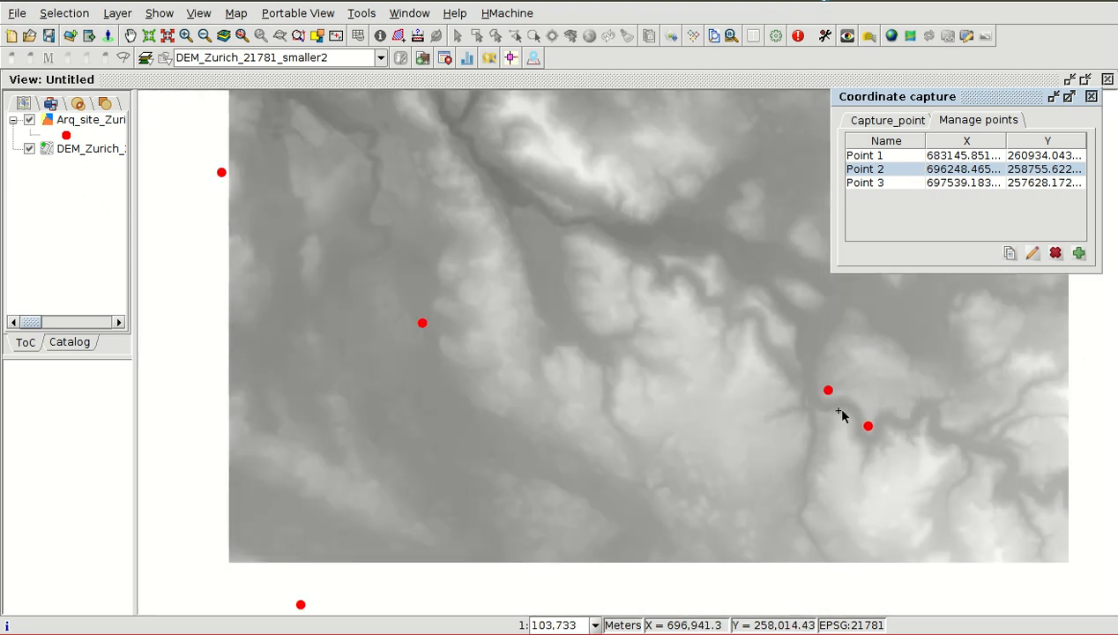
pyautogui.click(198, 13)
pyautogui.moveTo(210, 86)
pyautogui.click(225, 117)
pyautogui.click(391, 192)
pyautogui.click(662, 489)
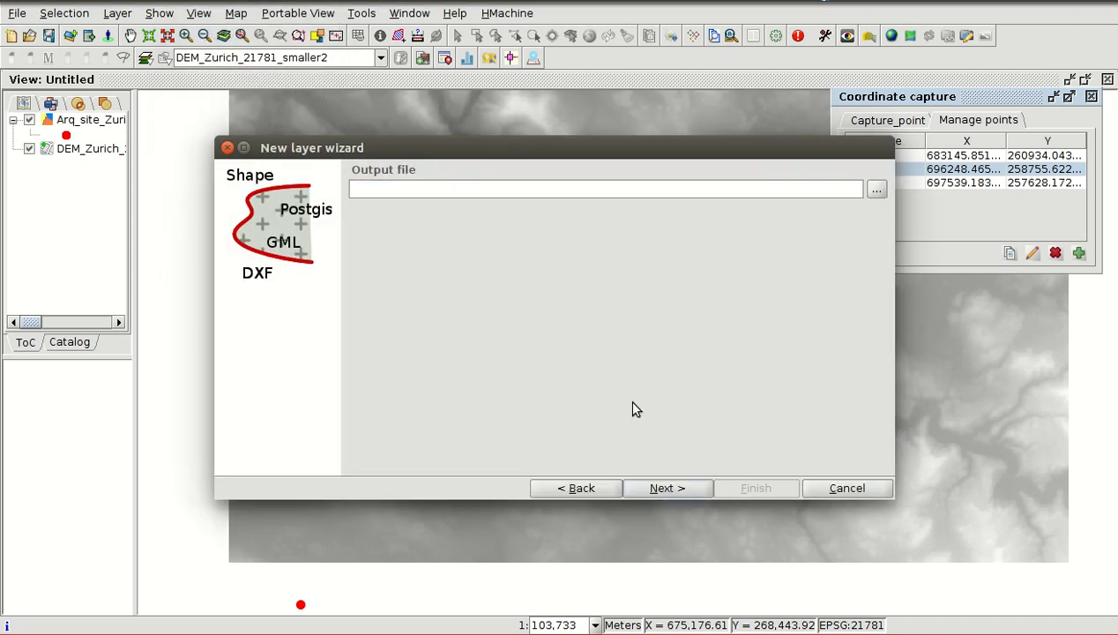
# - Set the new layer's output file to "lines" in the Pruebas/Borrar folder
pyautogui.click(877, 191)
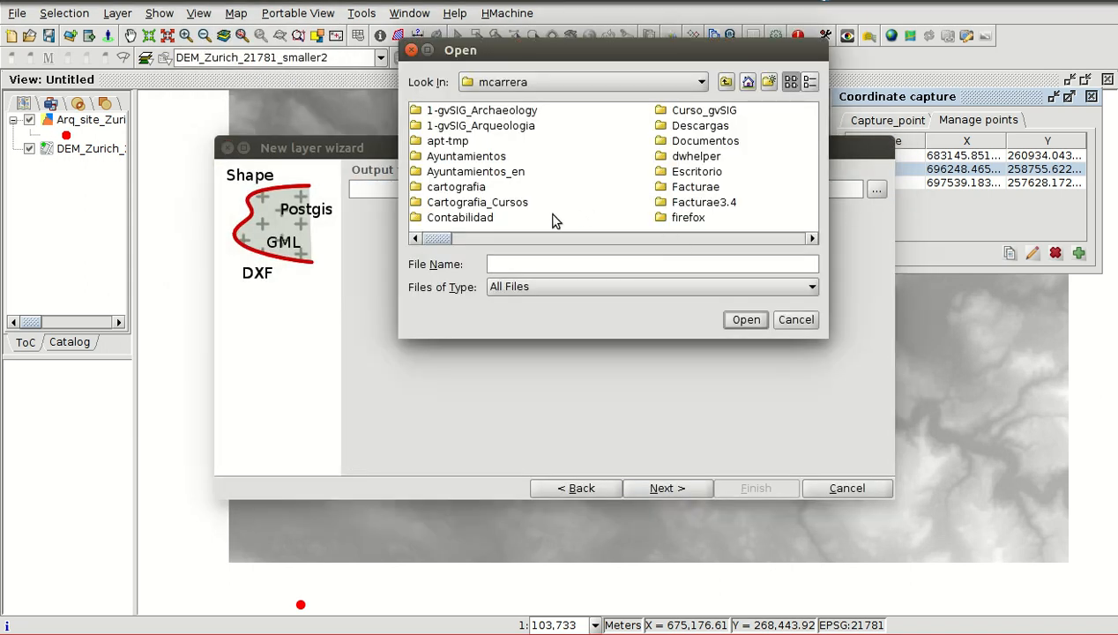
pyautogui.scroll(-2, 600, 185)
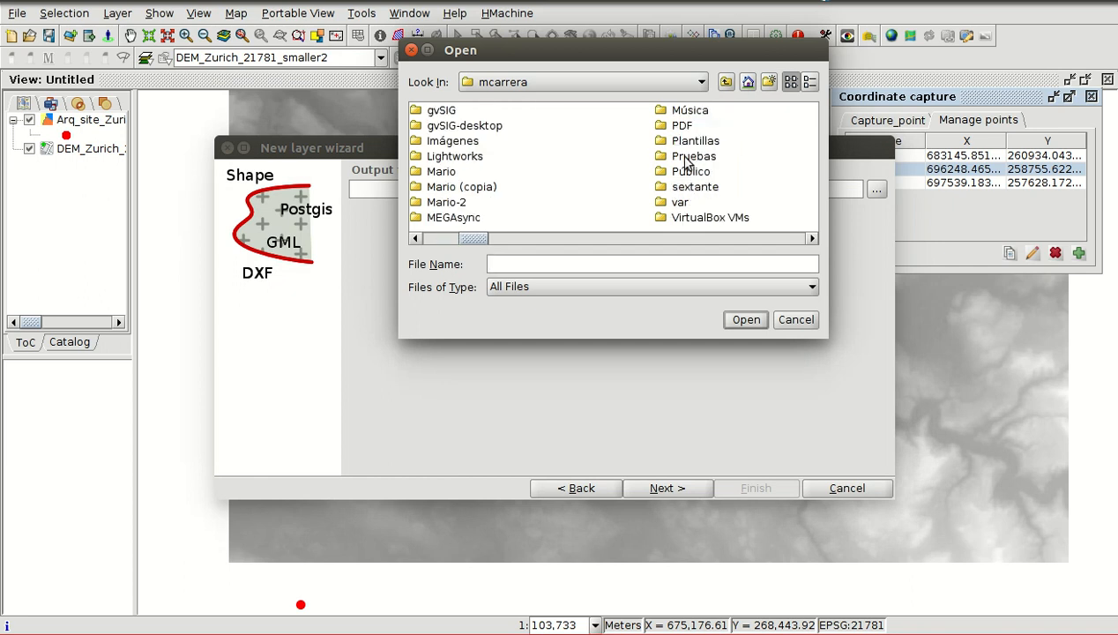
pyautogui.click(688, 161)
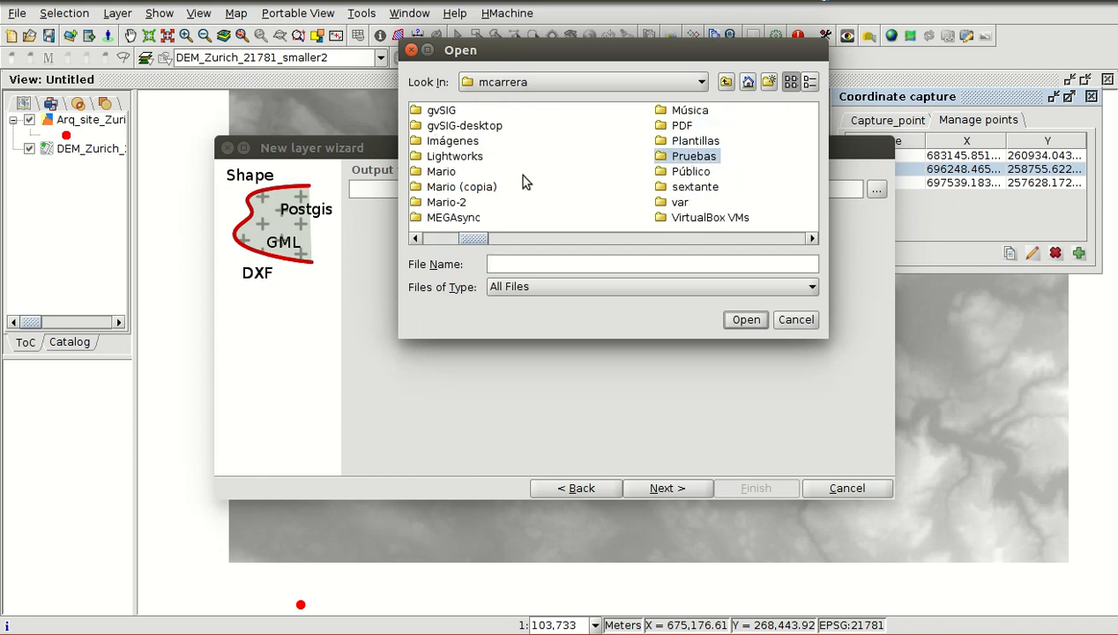
pyautogui.click(661, 162)
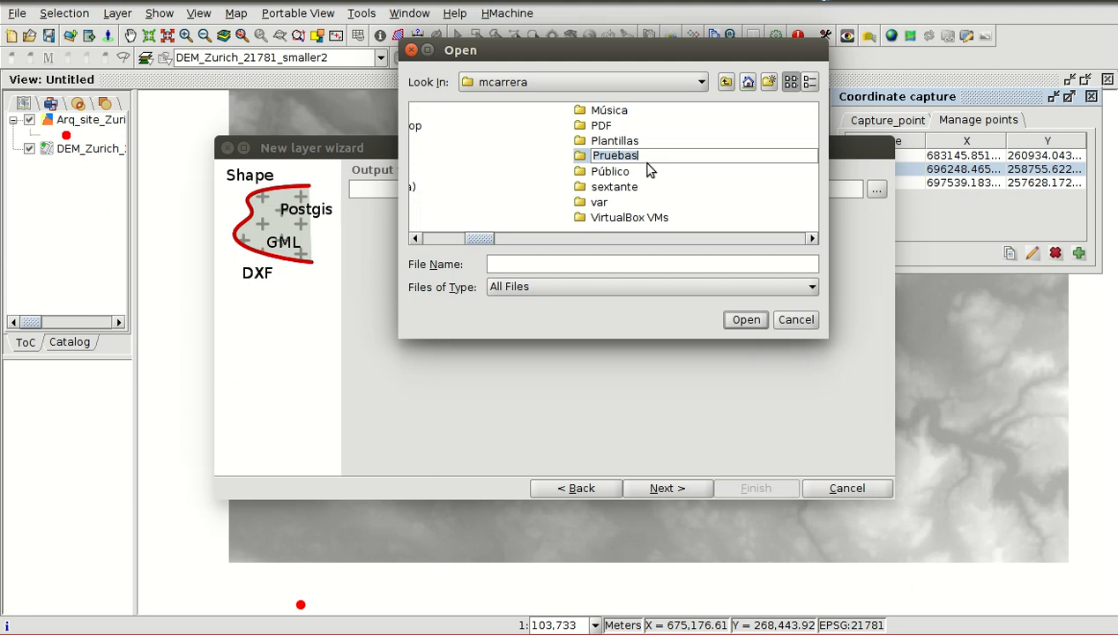
pyautogui.doubleClick(597, 161)
pyautogui.scroll(-2, 463, 192)
pyautogui.scroll(1, 456, 194)
pyautogui.doubleClick(444, 202)
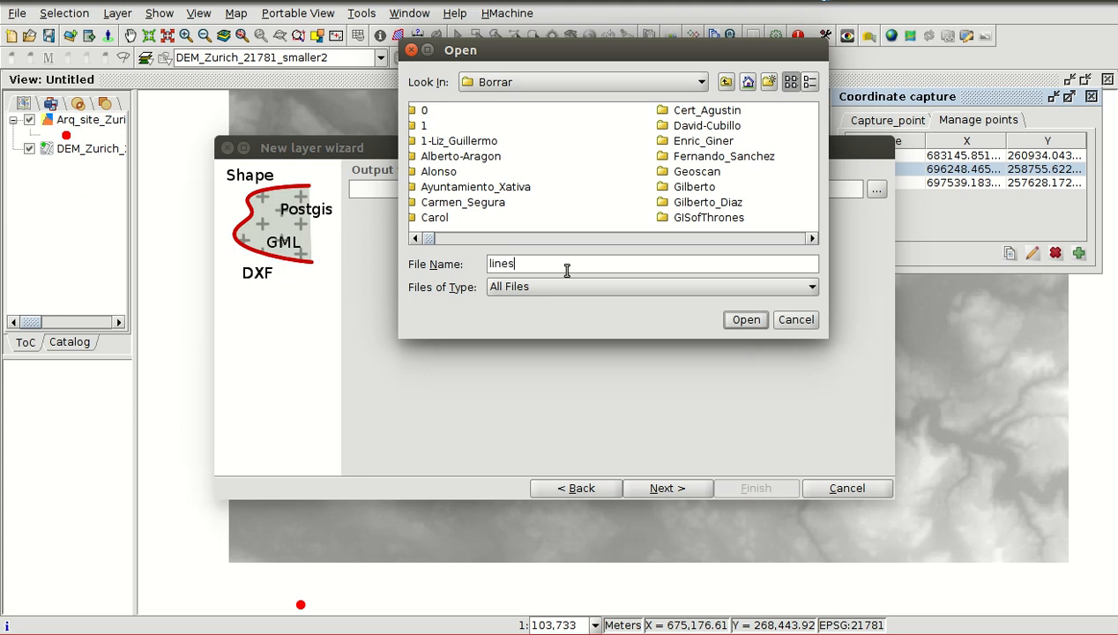
pyautogui.click(739, 323)
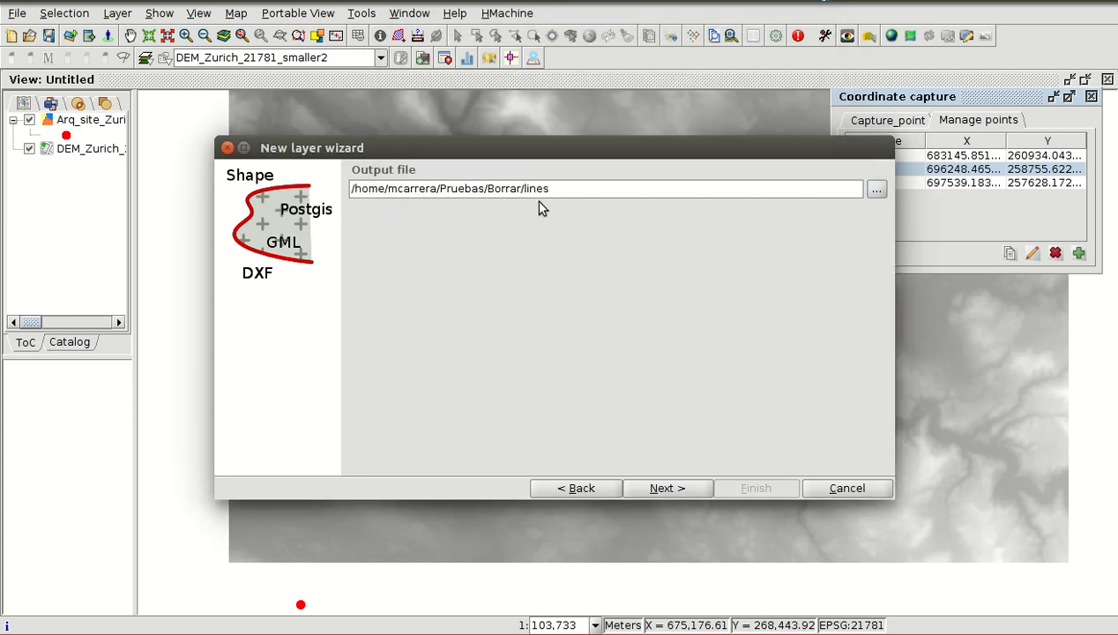
# - Set the new layer's geometry type to LINE, add one attribute field and proceed to the Adding layer page
pyautogui.click(666, 488)
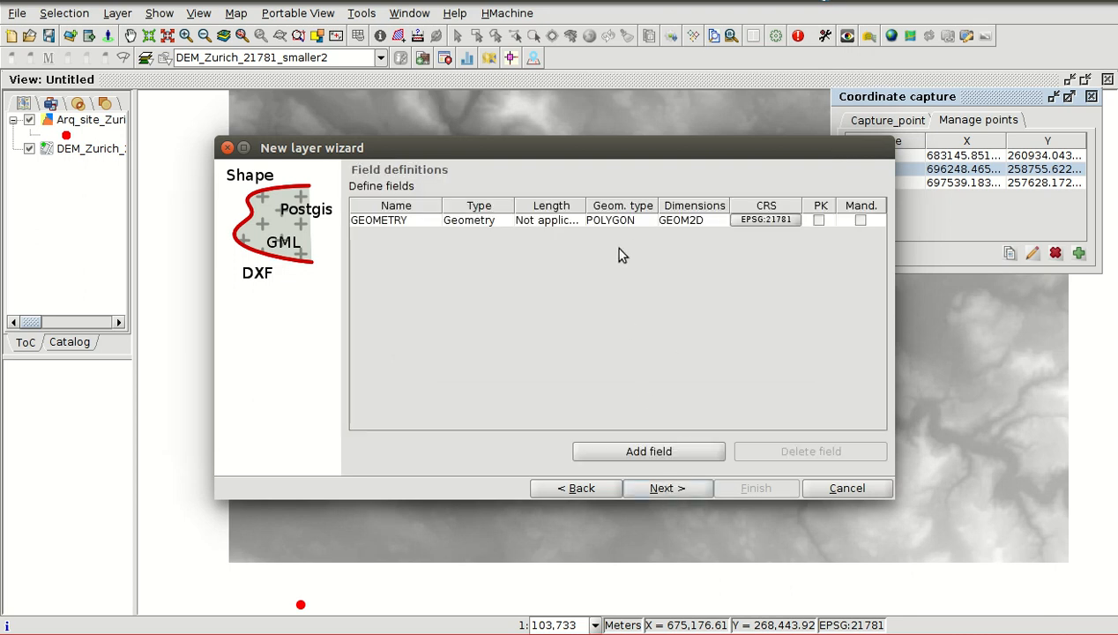
pyautogui.click(617, 220)
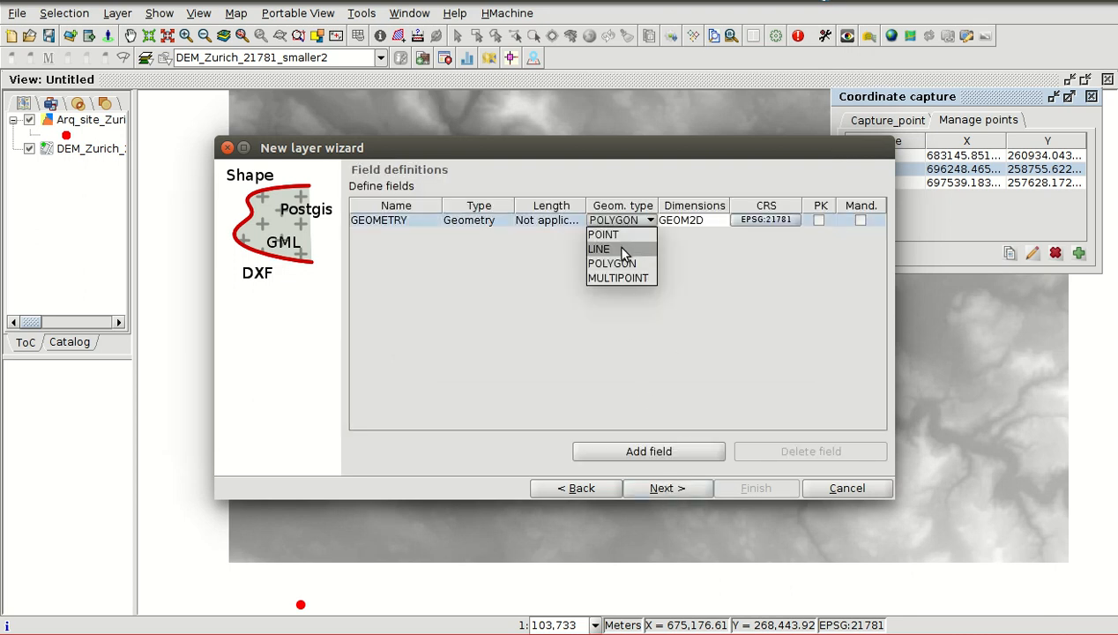
pyautogui.click(622, 245)
pyautogui.click(649, 451)
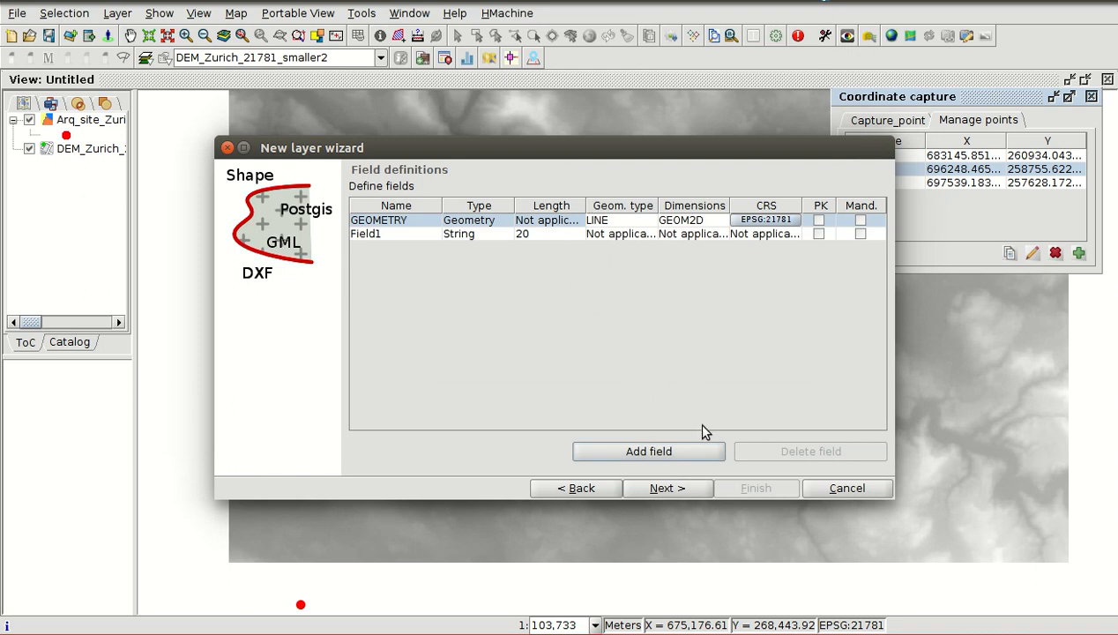
pyautogui.click(669, 489)
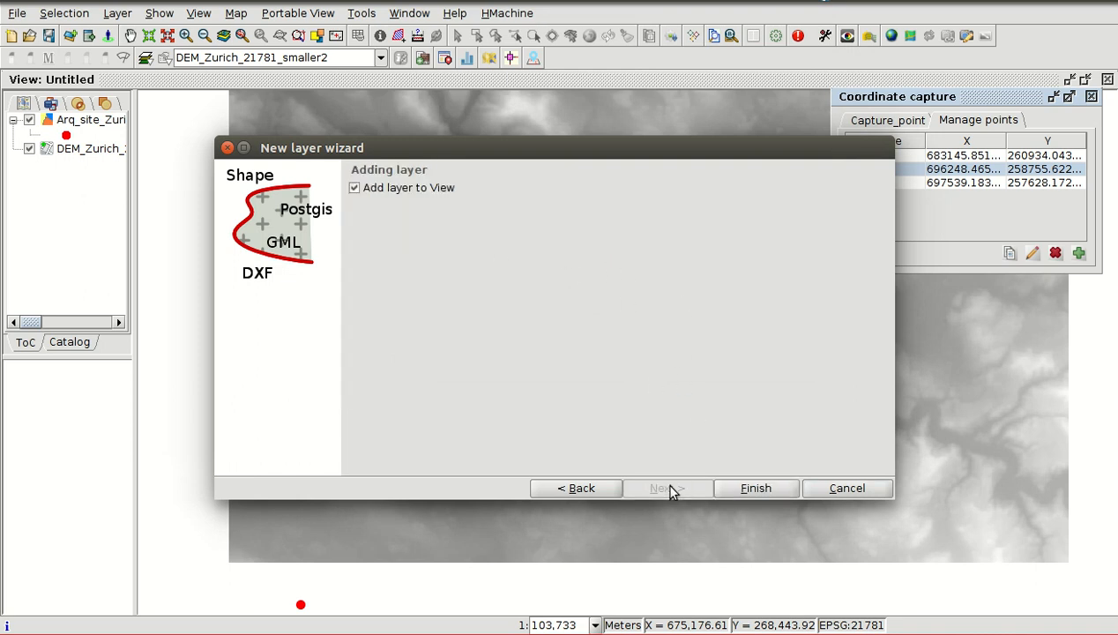
# - Finish the new layer wizard with the layer added to the view, and start editing the lines layer
pyautogui.click(754, 489)
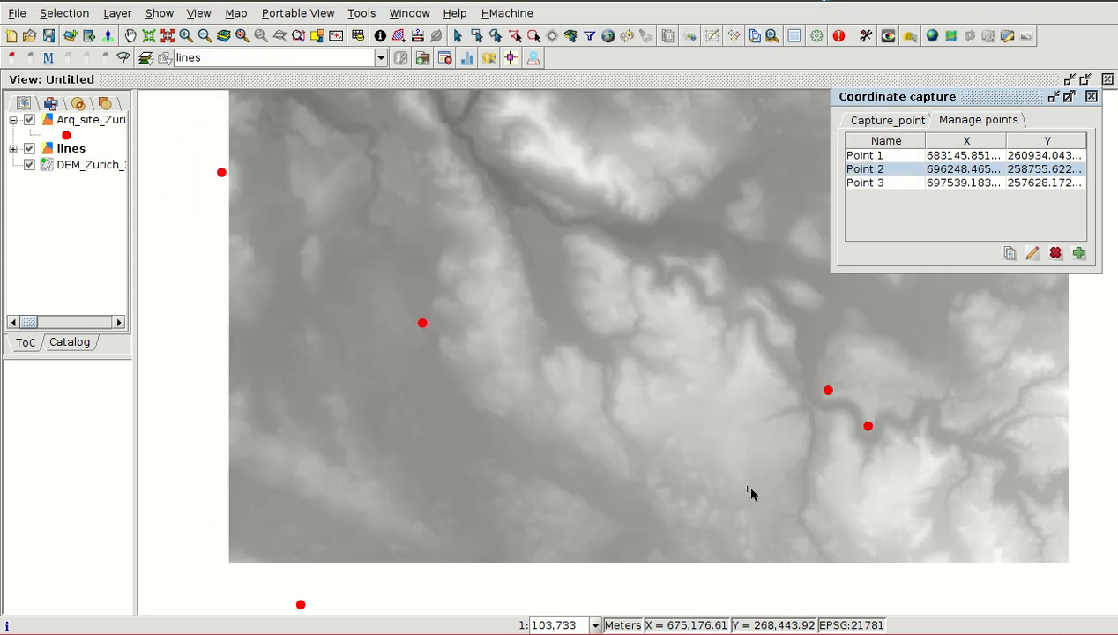
pyautogui.rightClick(70, 154)
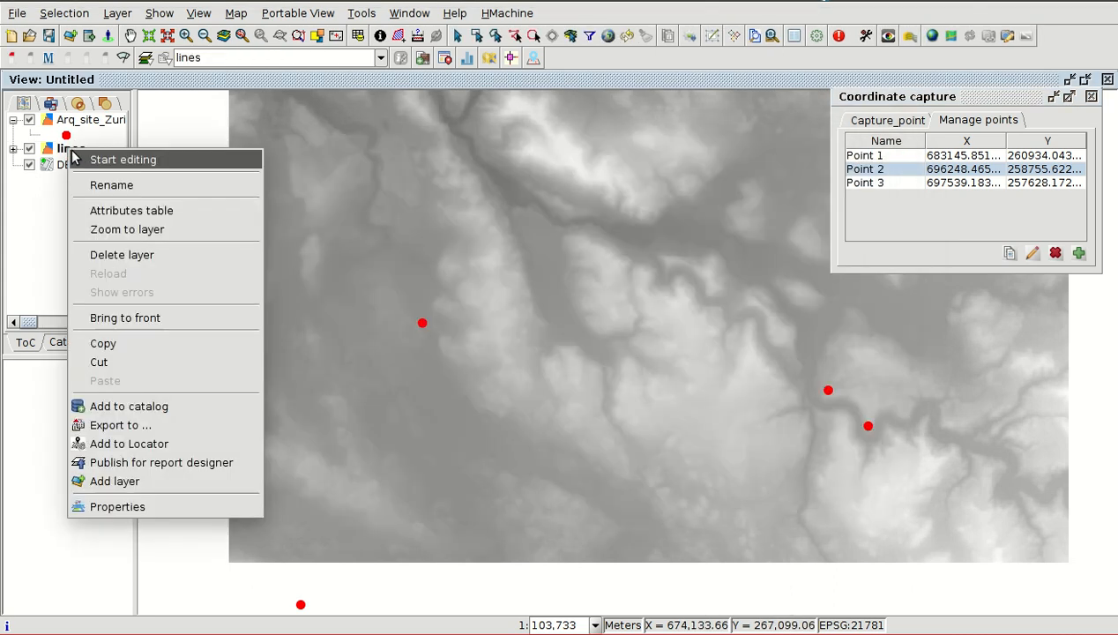
pyautogui.click(109, 163)
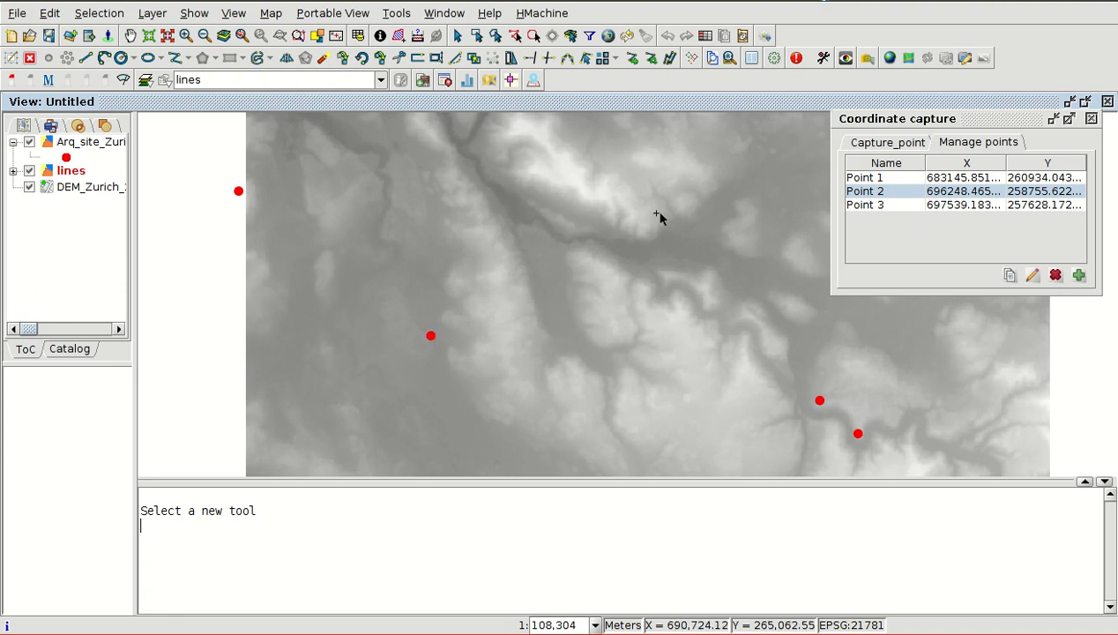
# - Start inserting a line whose first point is the previously captured Point 1
pyautogui.click(86, 58)
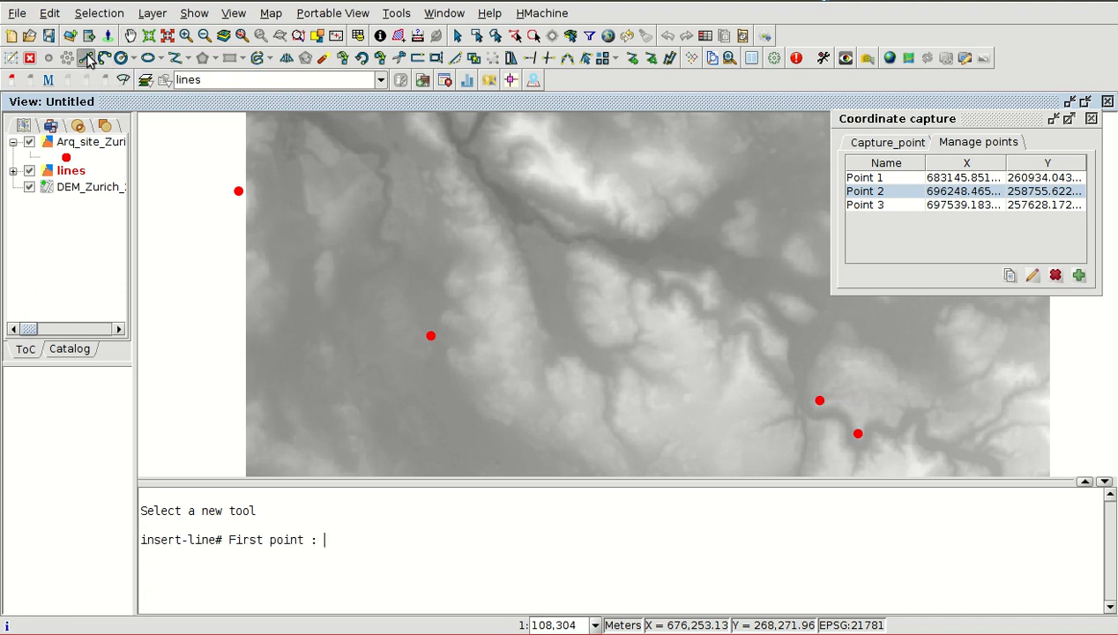
pyautogui.rightClick(496, 273)
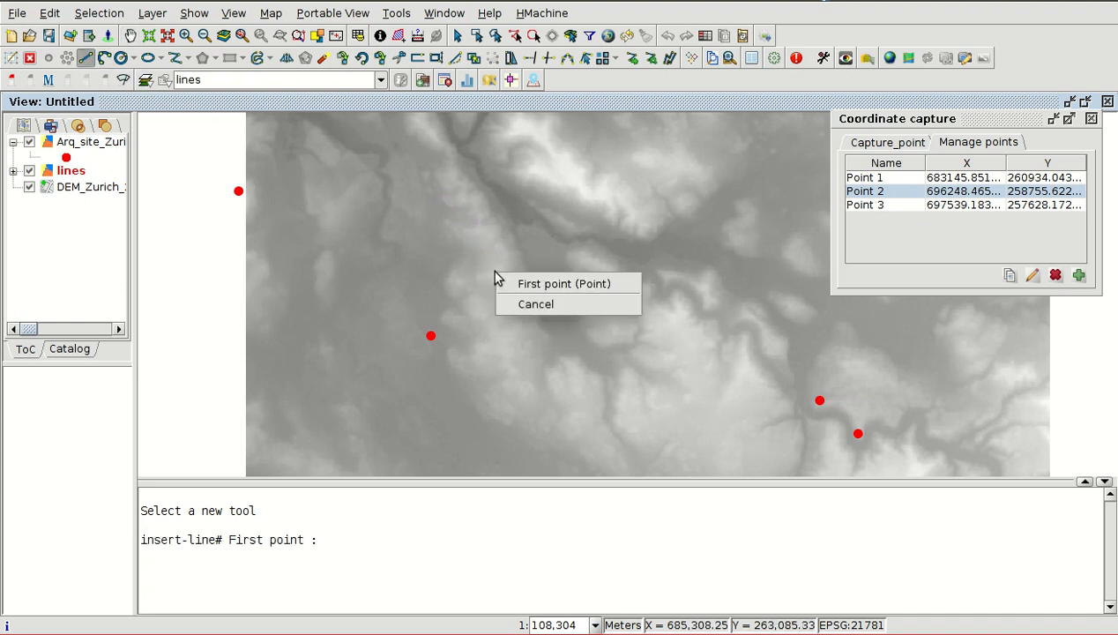
pyautogui.click(546, 285)
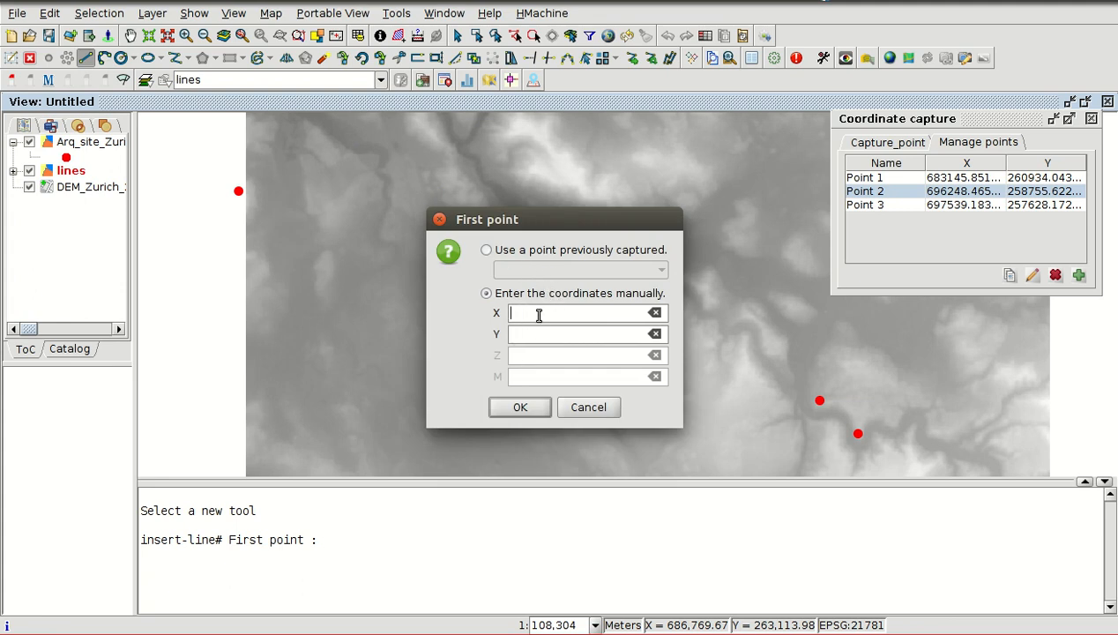
pyautogui.click(488, 252)
pyautogui.click(550, 268)
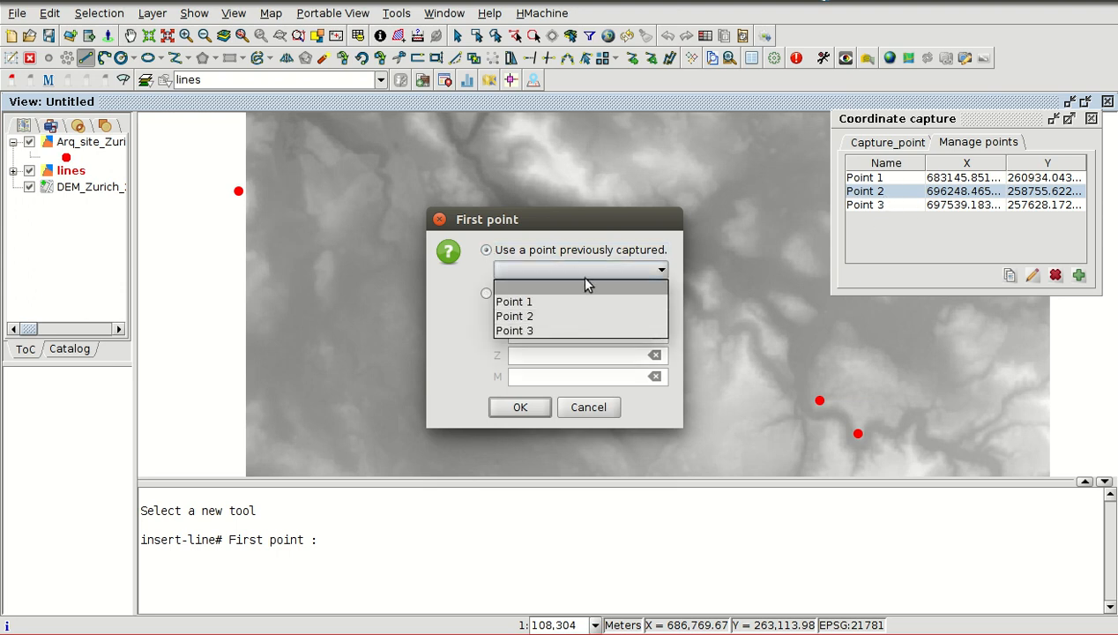
pyautogui.click(525, 303)
pyautogui.click(520, 407)
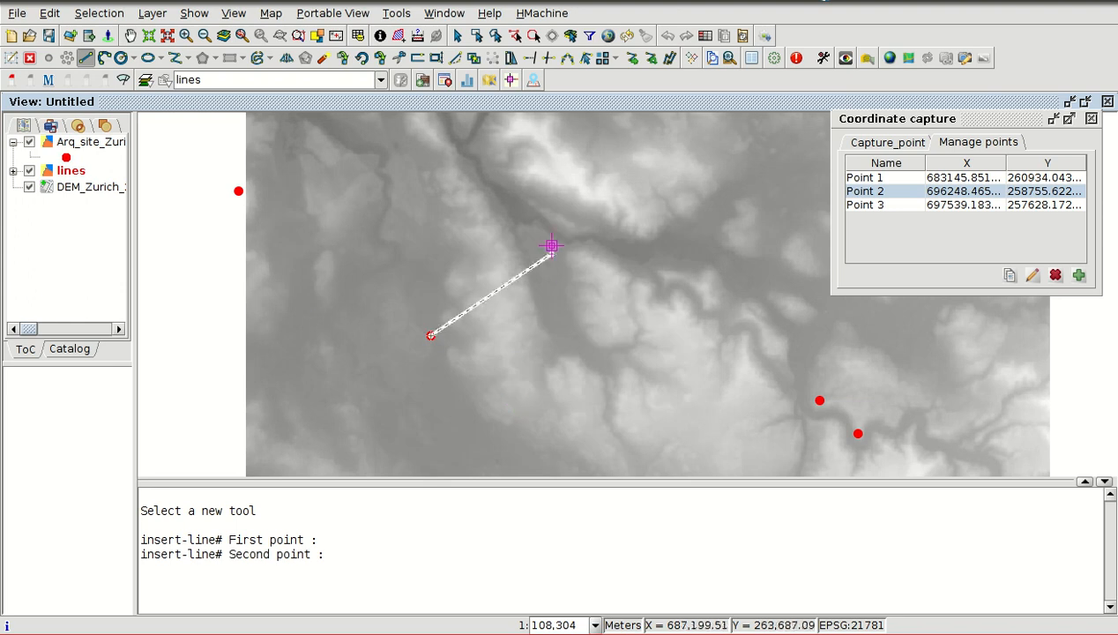
# - Complete the line using the previously captured Point 2 as its second point
pyautogui.rightClick(529, 285)
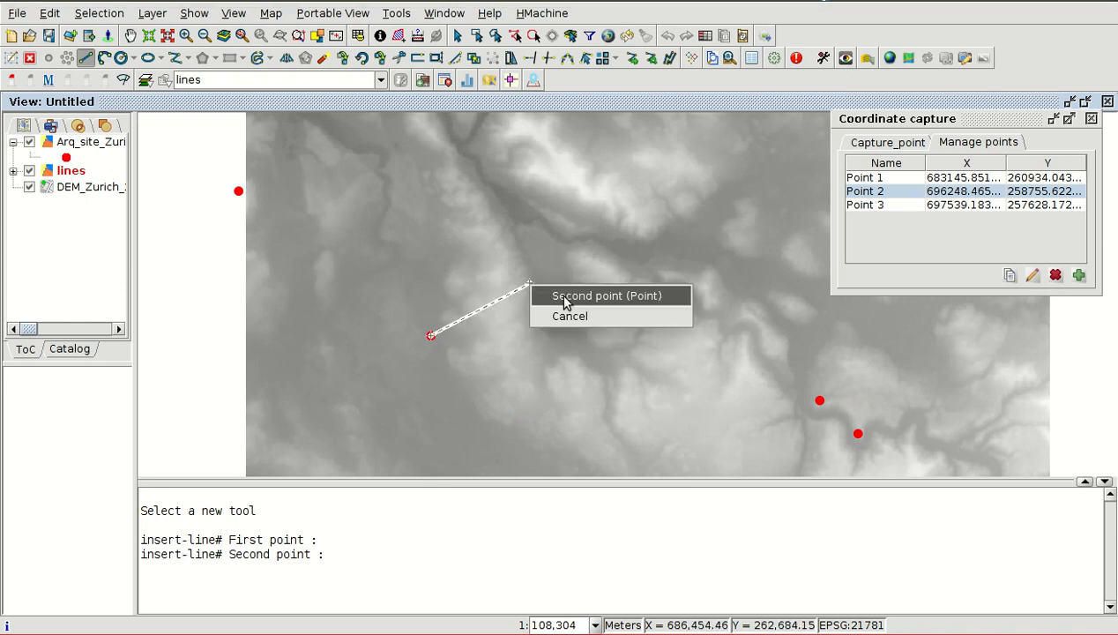
pyautogui.click(564, 296)
pyautogui.click(490, 252)
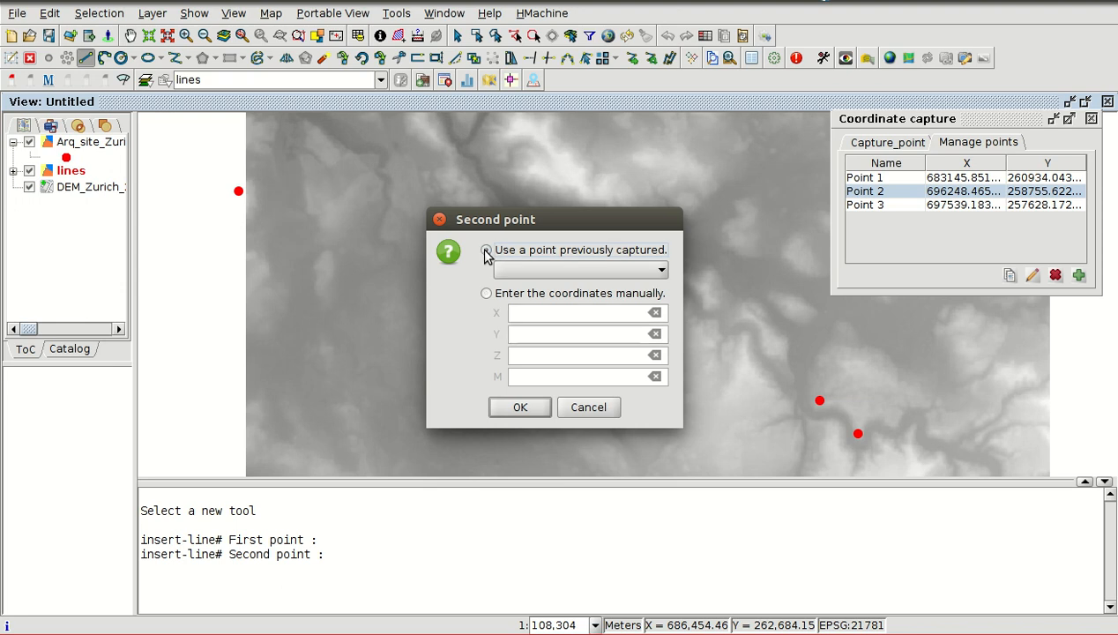
pyautogui.click(547, 271)
pyautogui.click(540, 314)
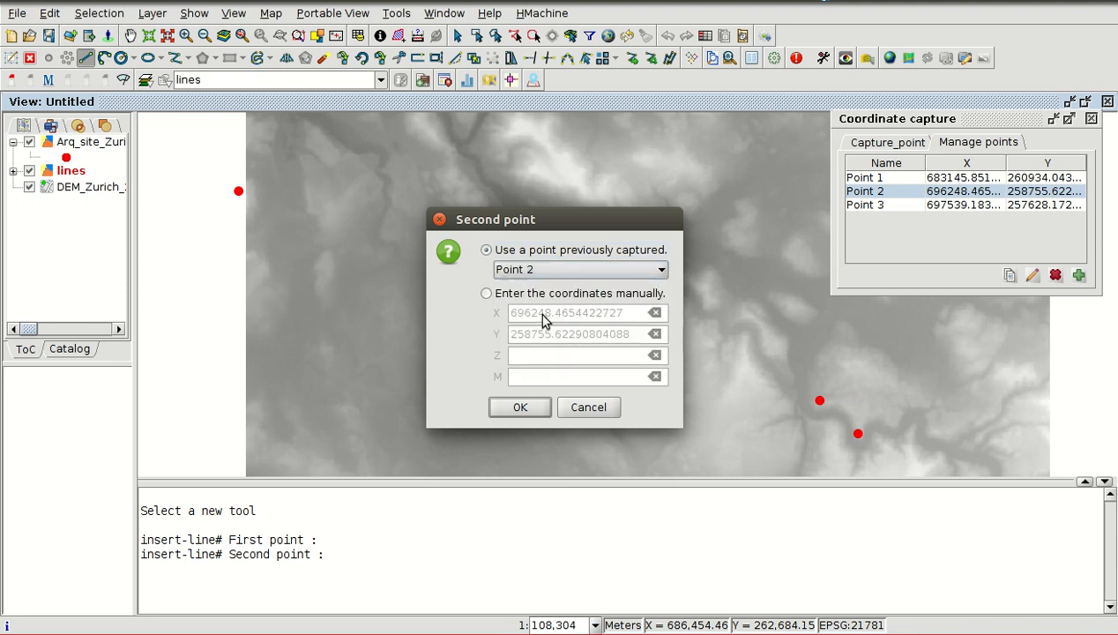
pyautogui.click(521, 407)
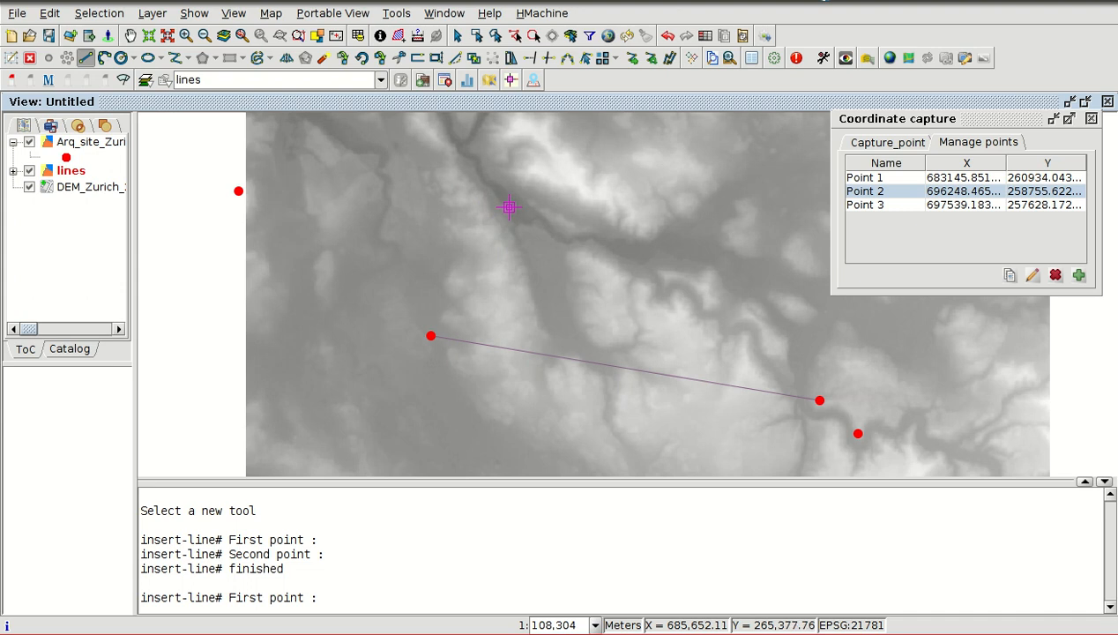
# - Finish editing the lines layer and save its changes
pyautogui.rightClick(71, 171)
pyautogui.click(120, 183)
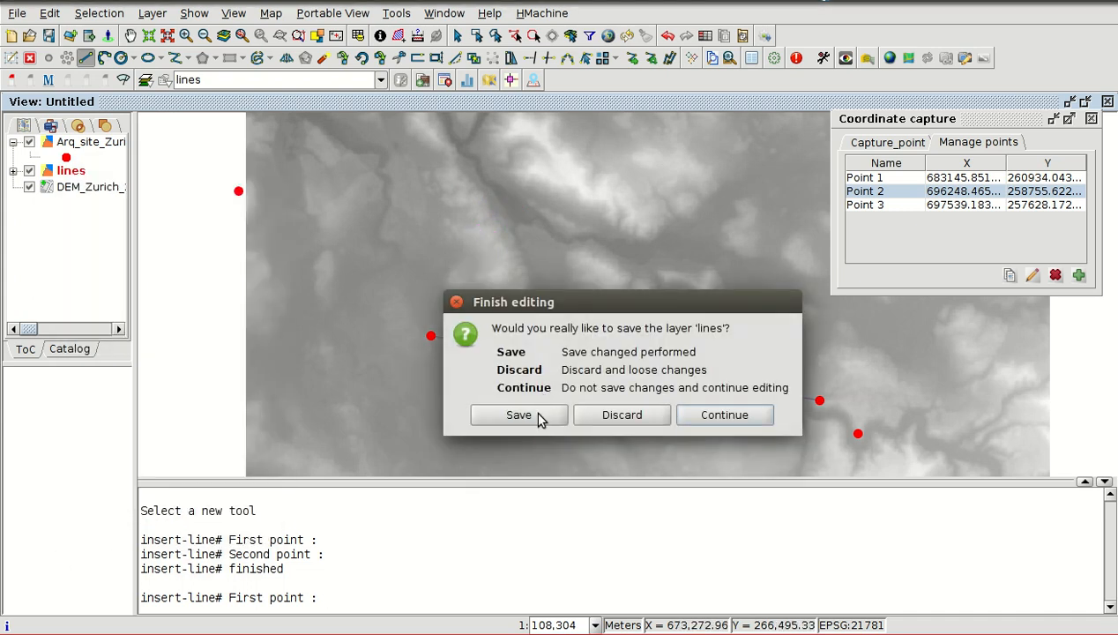
pyautogui.click(536, 414)
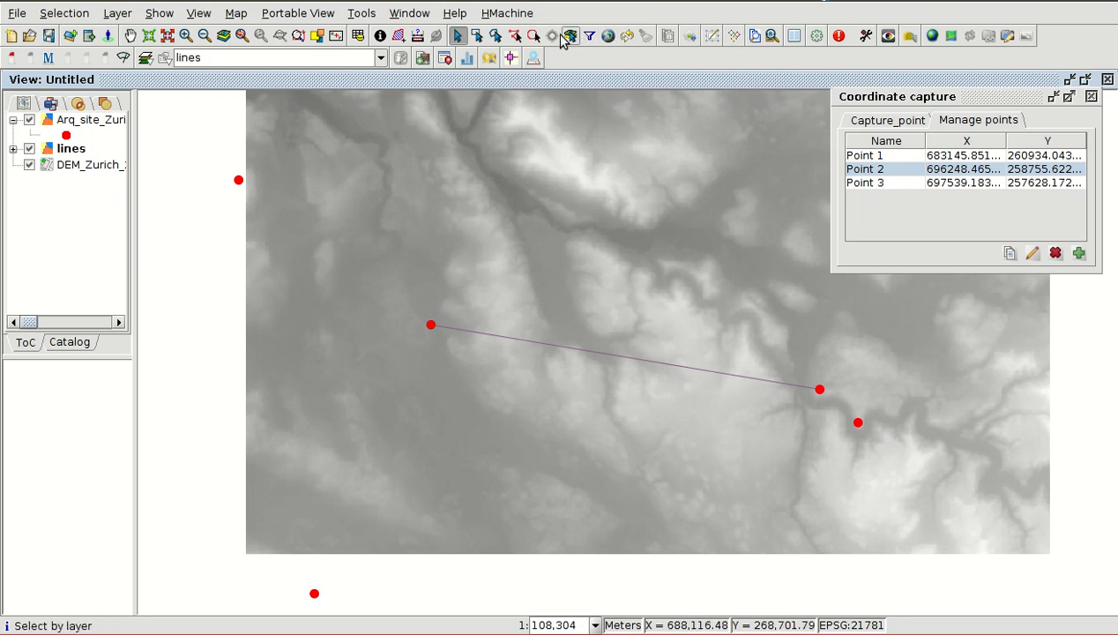
# - Search the geoprocessing Toolbox for "vis" and open the SEXTANTE Visibility algorithm
pyautogui.click(816, 36)
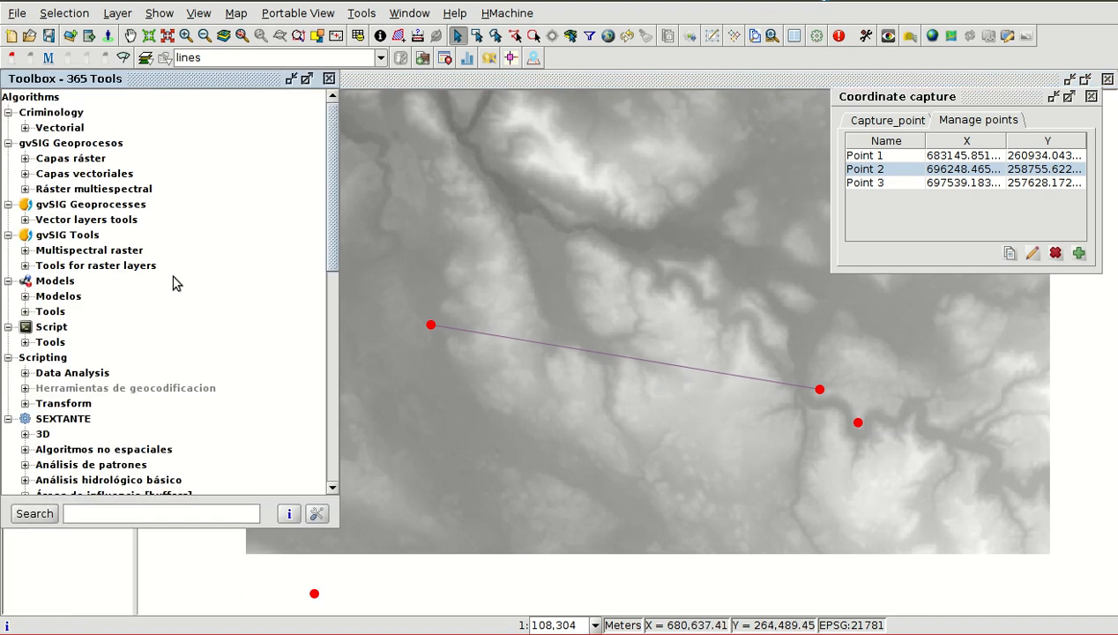
pyautogui.scroll(-3, 173, 282)
pyautogui.scroll(-3, 182, 266)
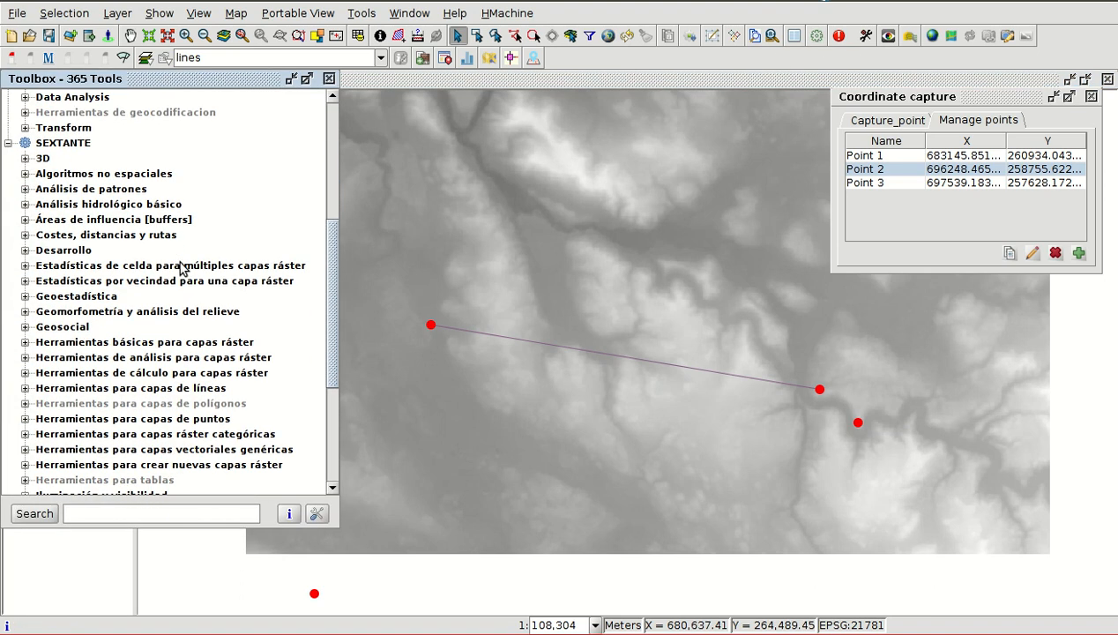
pyautogui.scroll(-2, 109, 264)
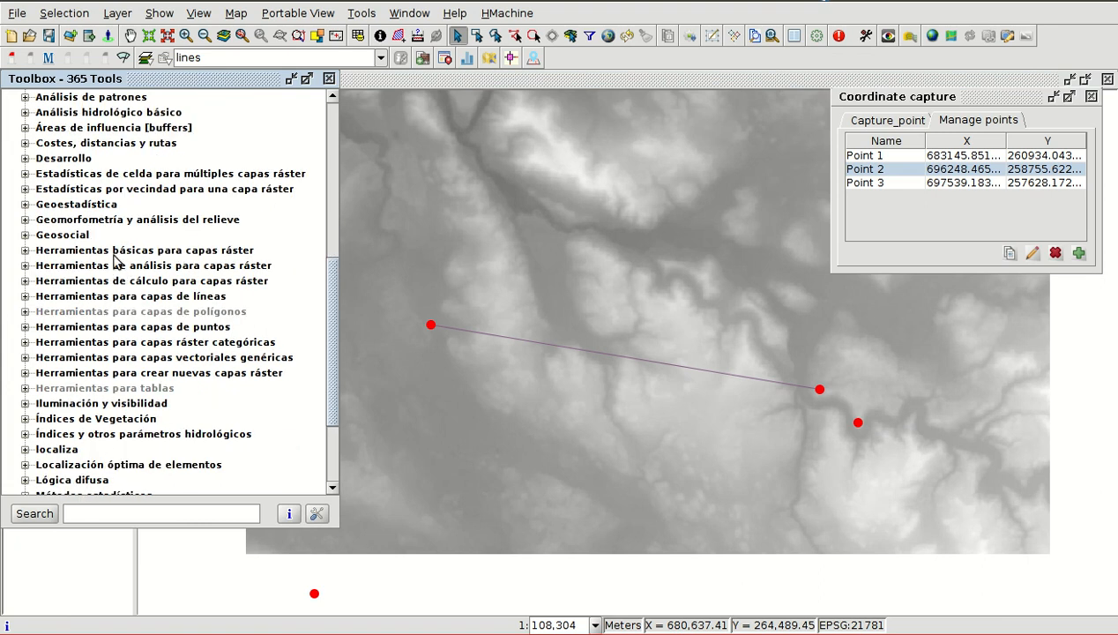
pyautogui.click(25, 250)
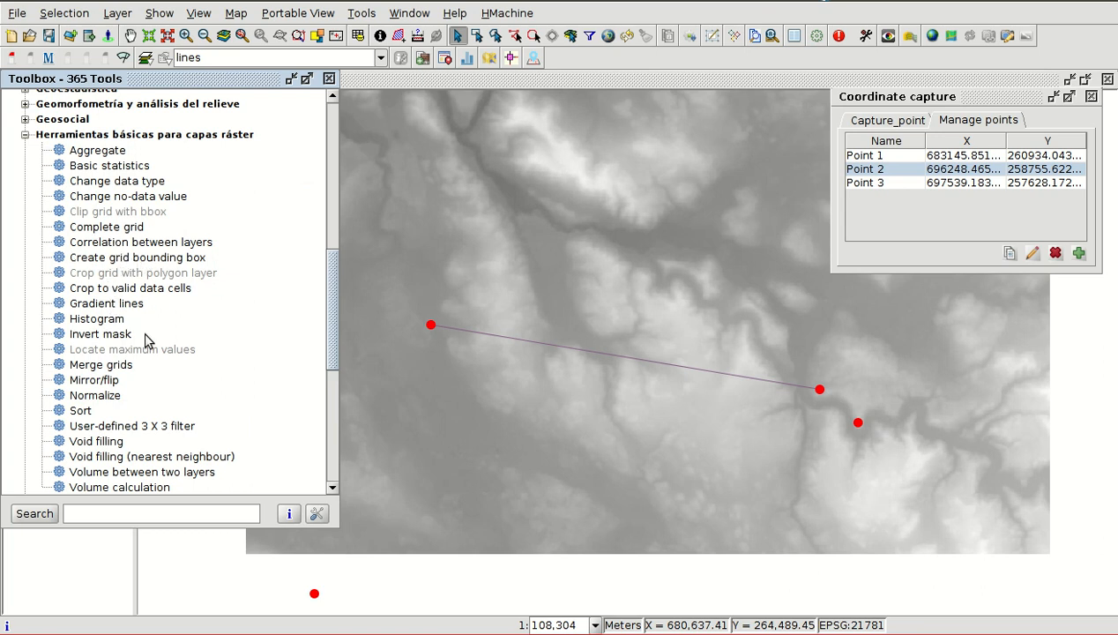
pyautogui.scroll(-3, 132, 343)
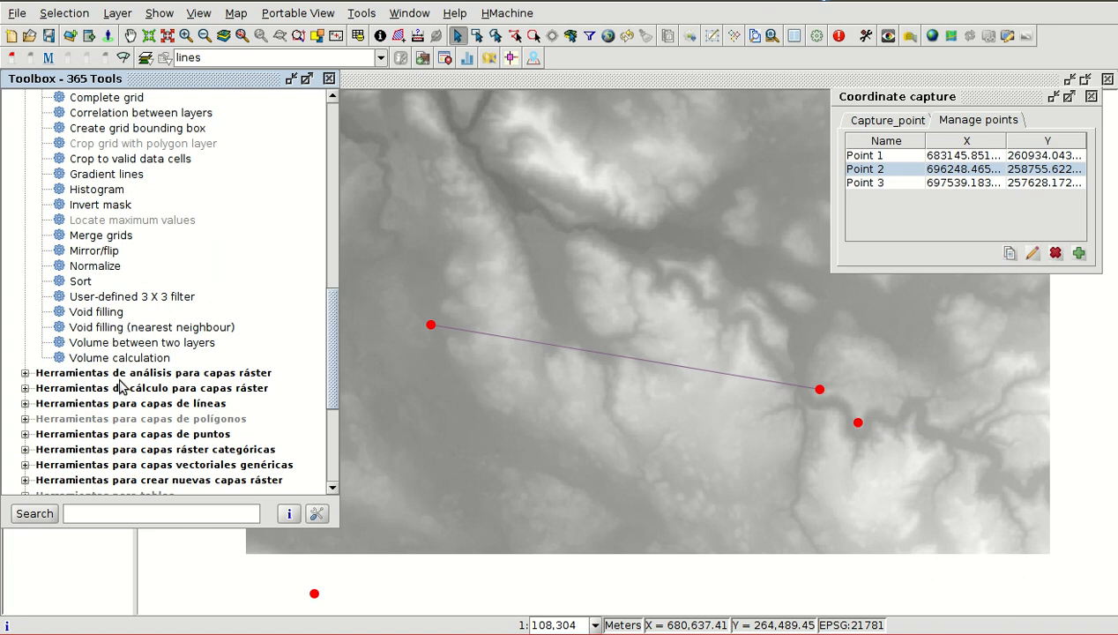
pyautogui.scroll(-1, 119, 388)
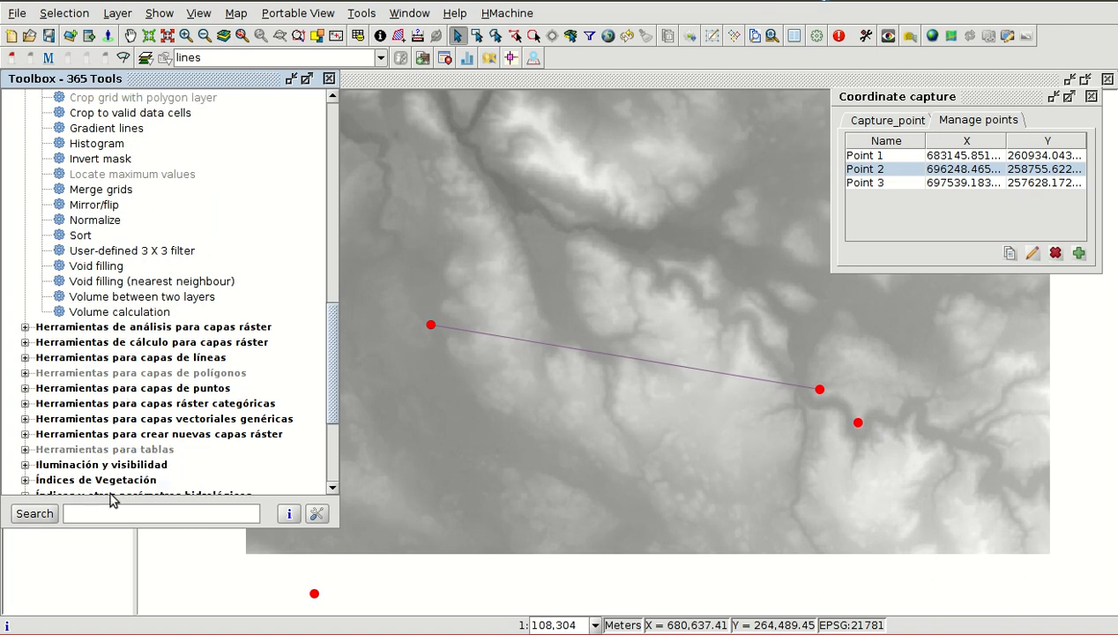
pyautogui.write('v')
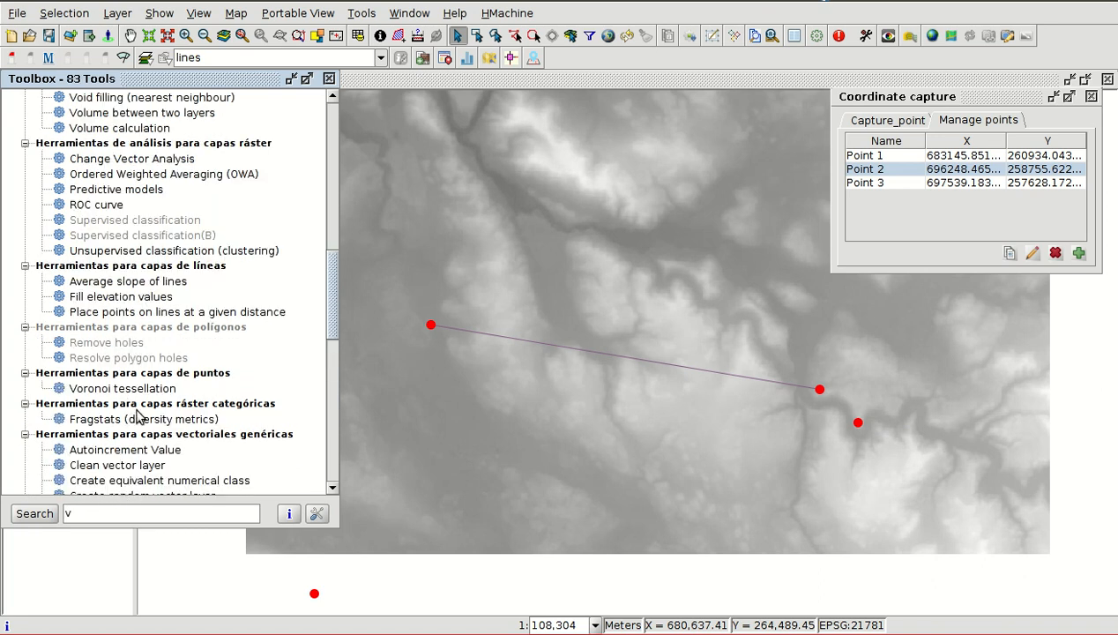
pyautogui.write('i')
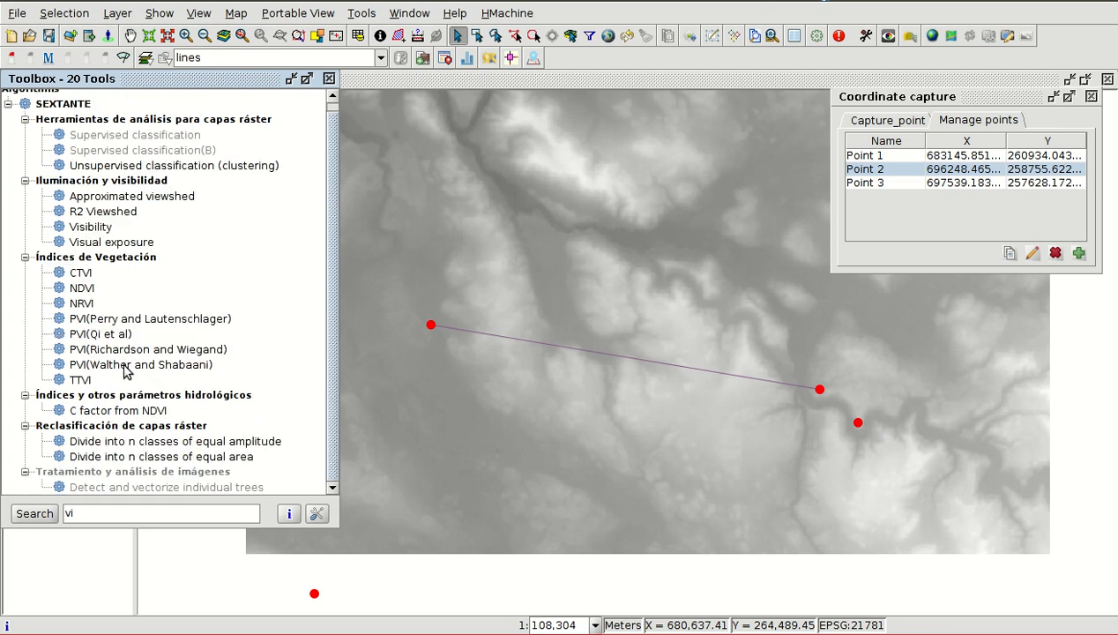
pyautogui.write('s')
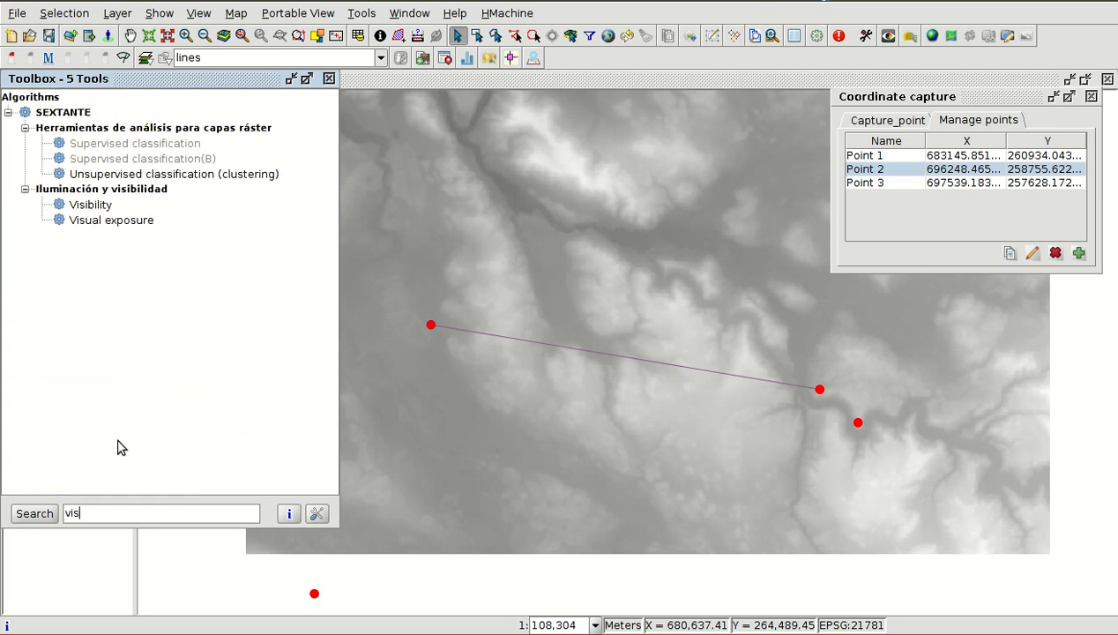
pyautogui.doubleClick(92, 205)
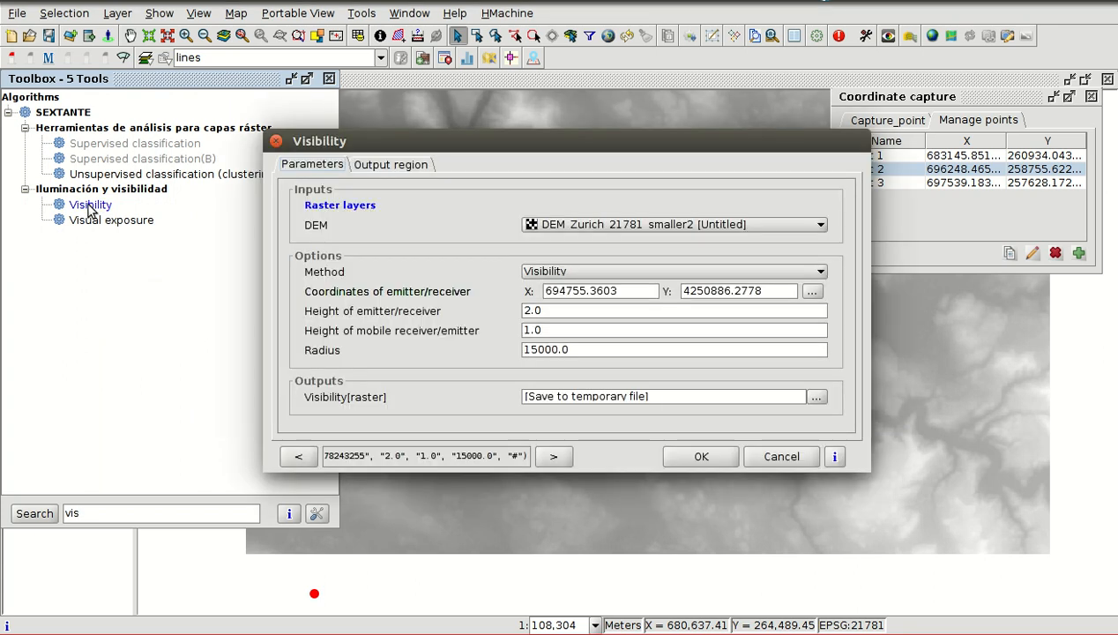
# - Keep DEM_Zurich_21781_smaller2 and the Visibility method, and take the emitter/receiver coordinates from the captured Point 1
pyautogui.click(633, 226)
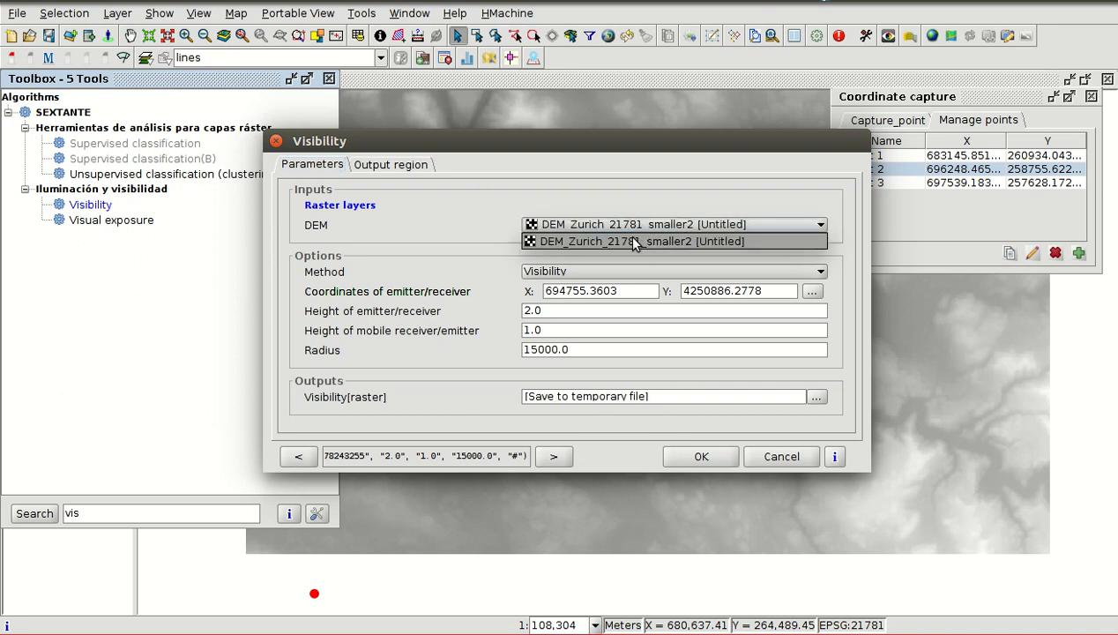
pyautogui.click(592, 274)
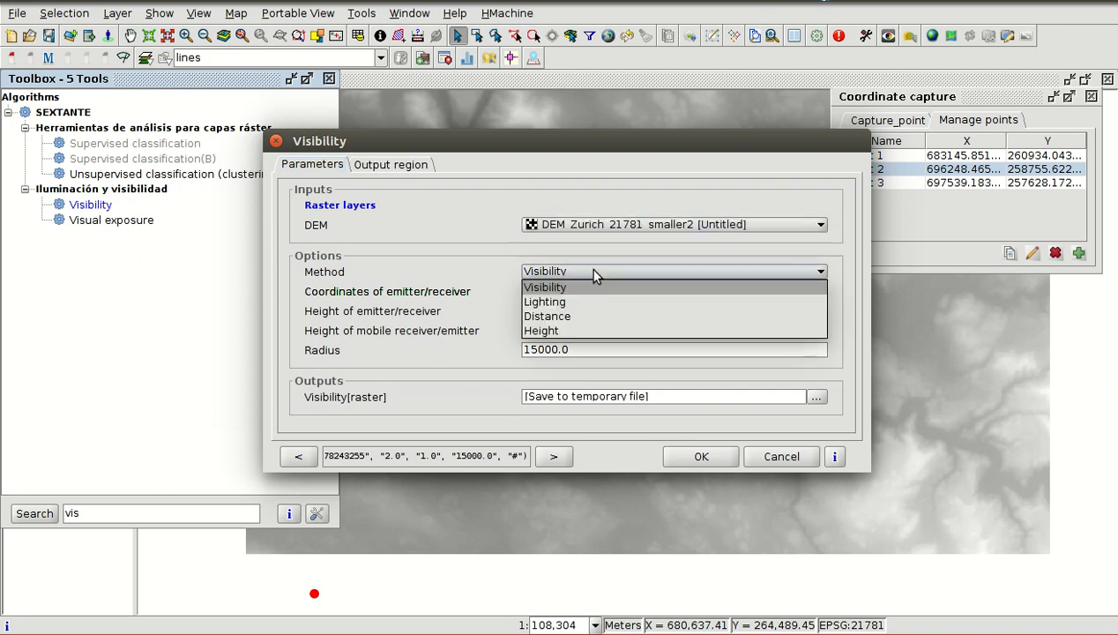
pyautogui.click(588, 274)
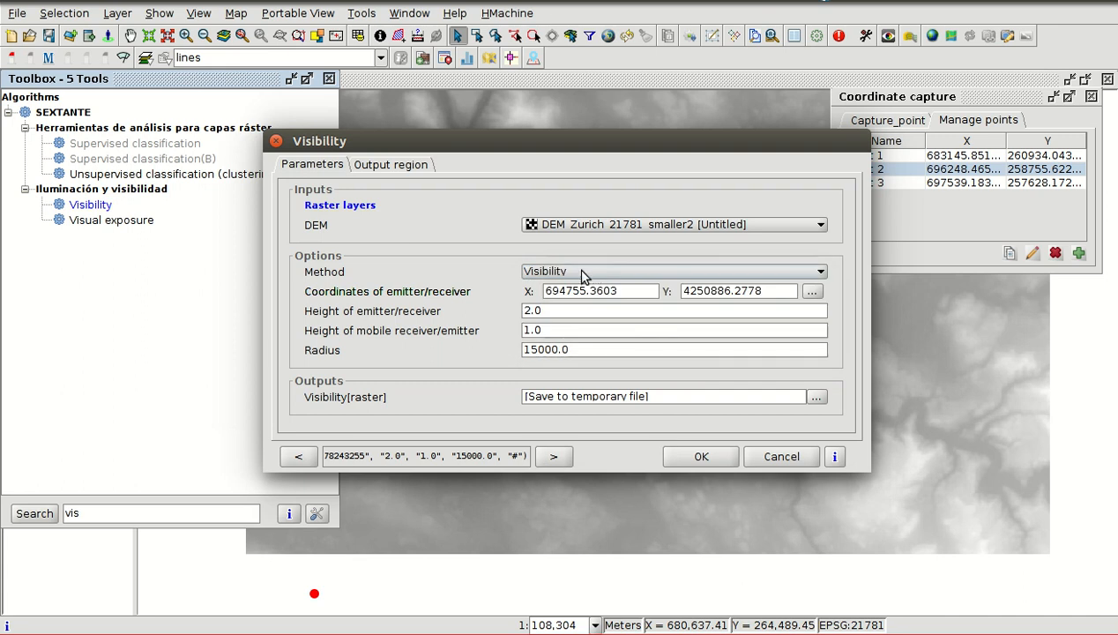
pyautogui.click(813, 297)
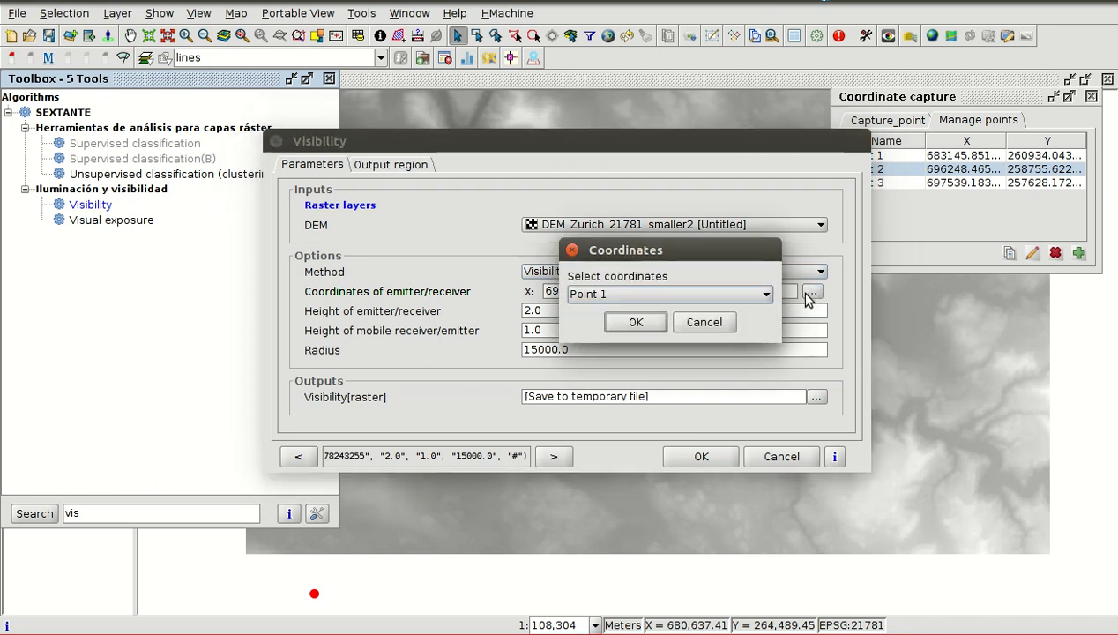
pyautogui.click(637, 323)
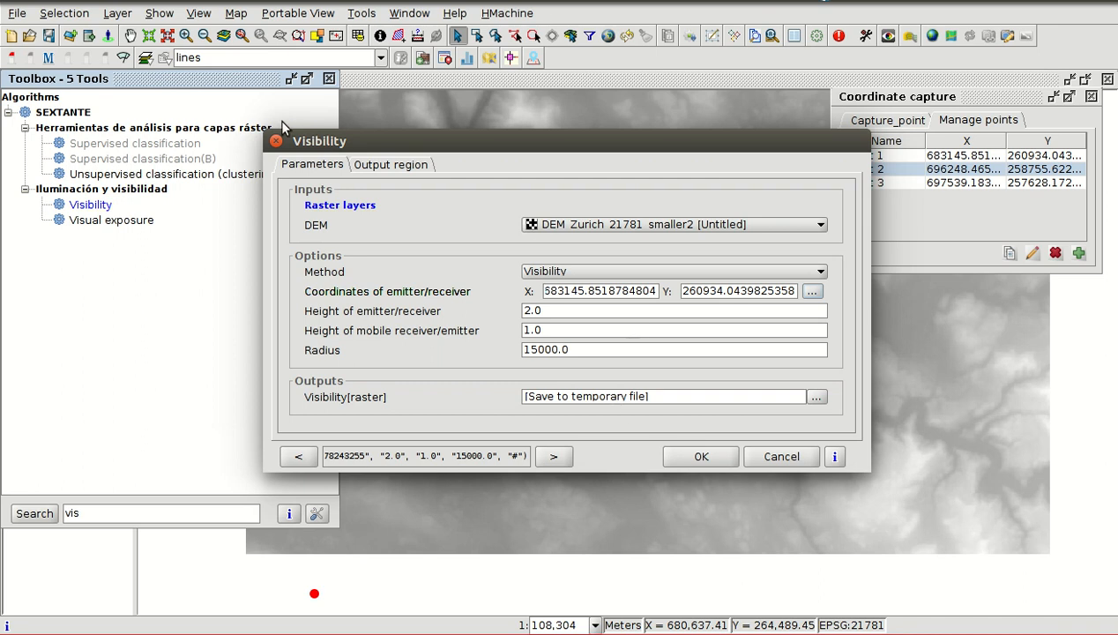
# - Run the Visibility analysis with the output extent from layer DEM_Zurich_21781_smaller2 and cell size 25, and close the Toolbox
pyautogui.click(386, 169)
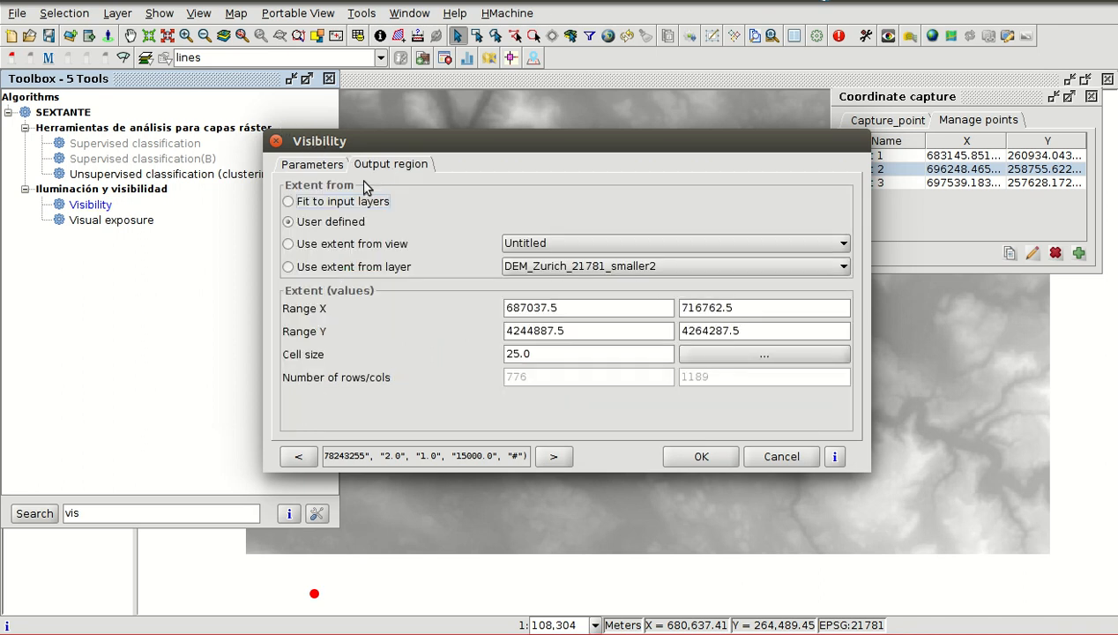
pyautogui.click(310, 269)
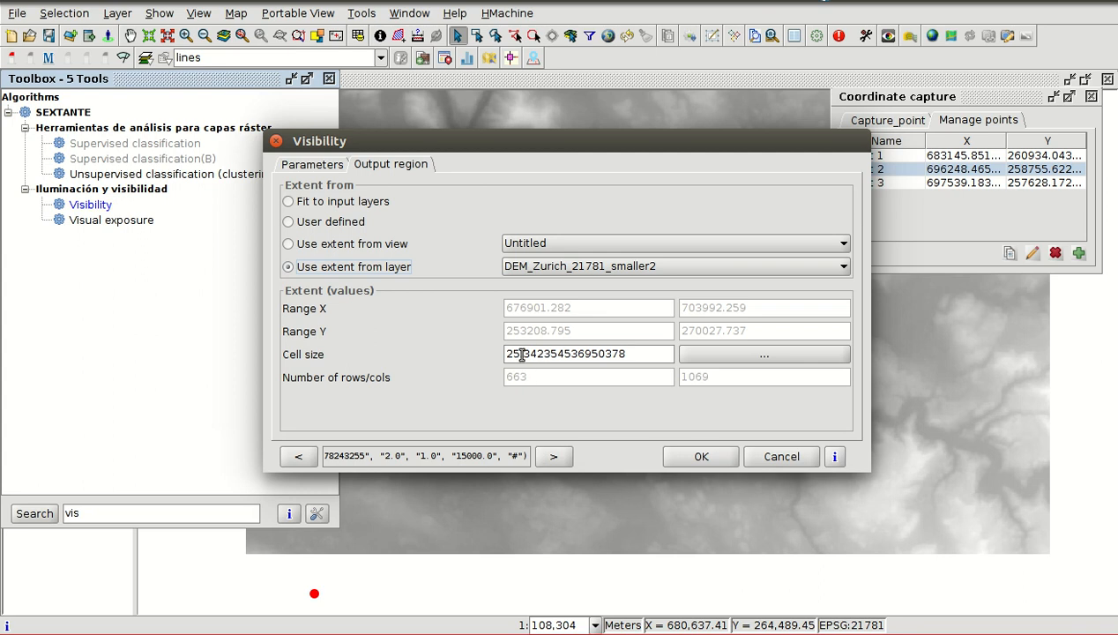
pyautogui.moveTo(521, 353); pyautogui.dragTo(667, 352)
pyautogui.press('BackSpace')
pyautogui.press('BackSpace')
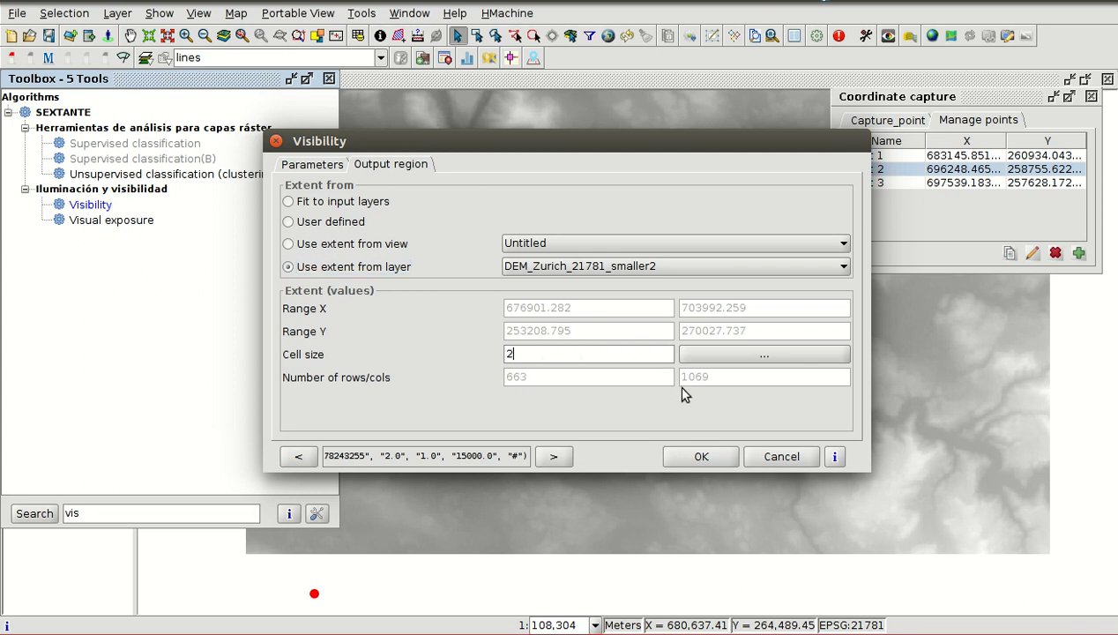
pyautogui.write('5')
pyautogui.click(704, 456)
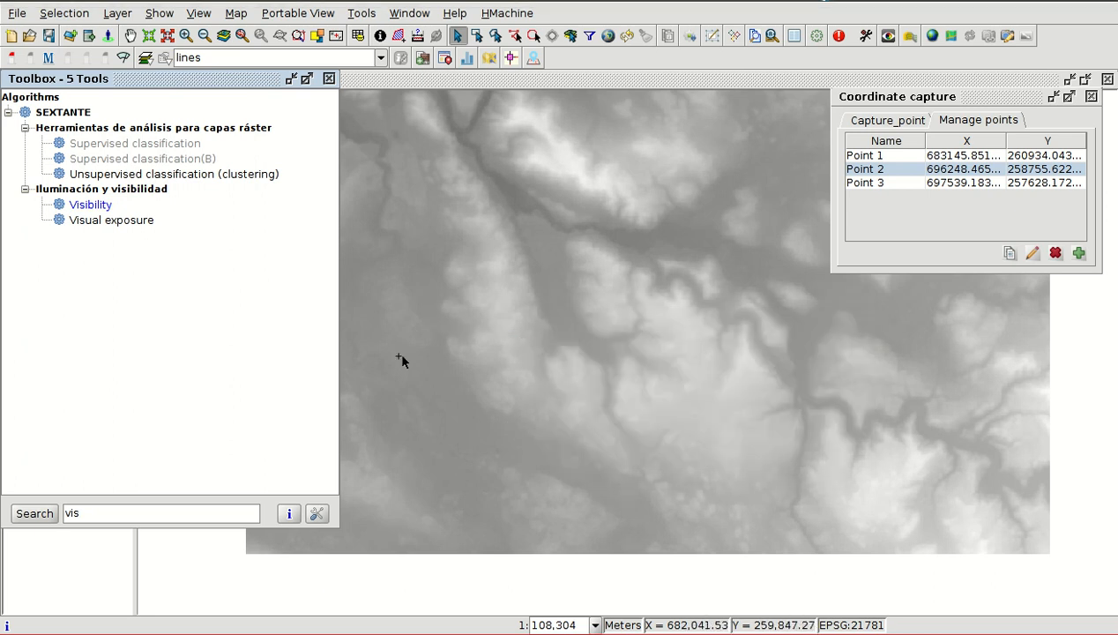
pyautogui.scroll(-1, 653, 369)
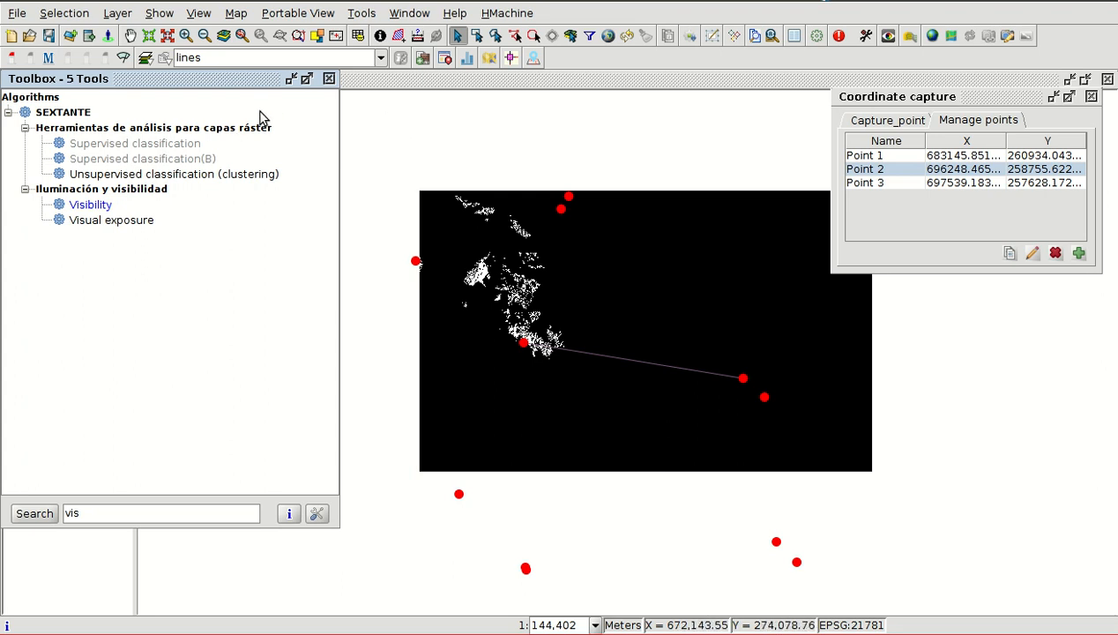
pyautogui.click(329, 79)
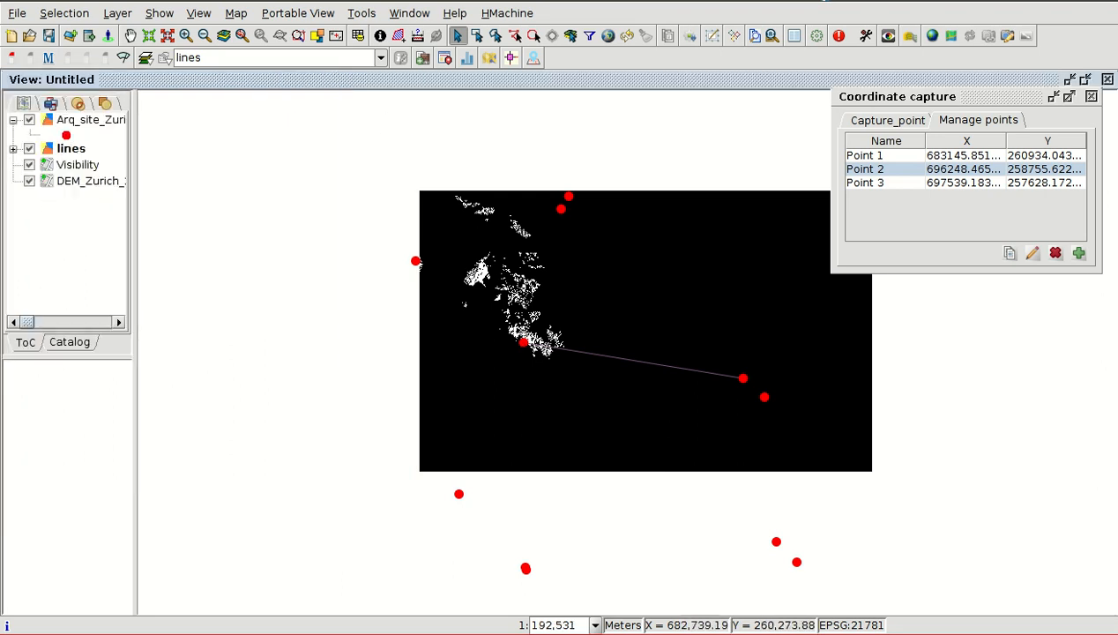
# - Activate a colour table on the Visibility layer using the Blues (35) scheme from the library and accept it
pyautogui.click(75, 165)
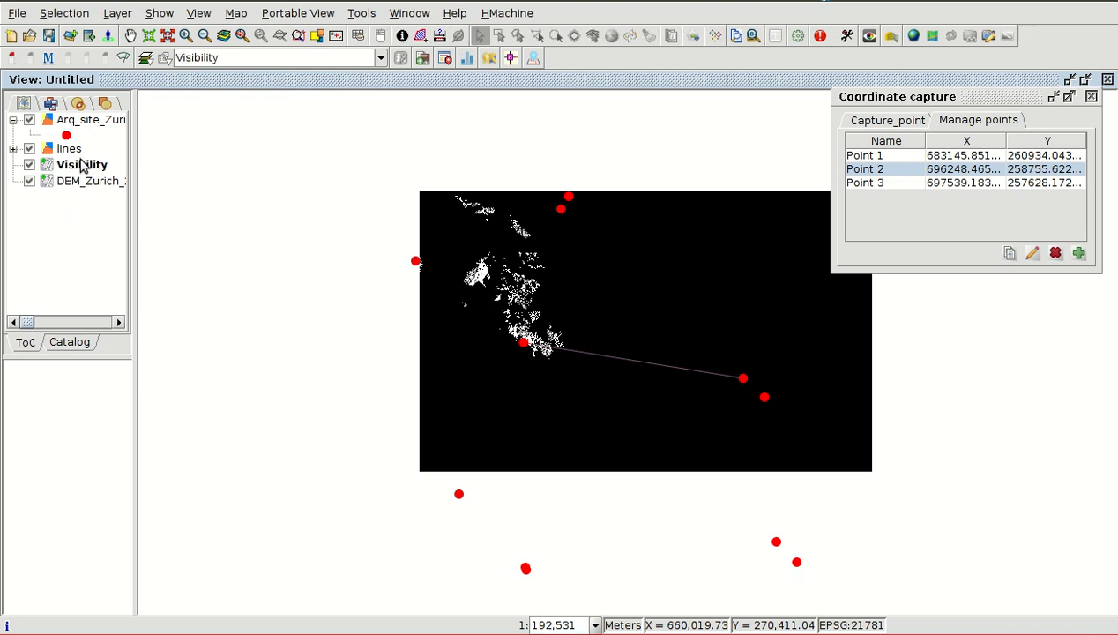
pyautogui.rightClick(81, 165)
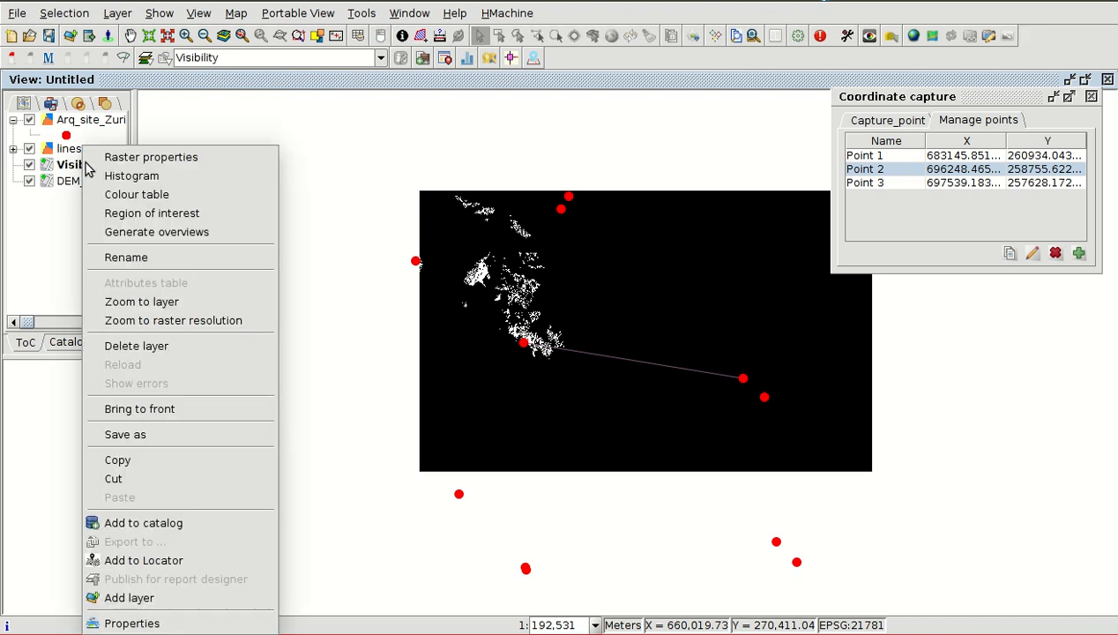
pyautogui.click(136, 194)
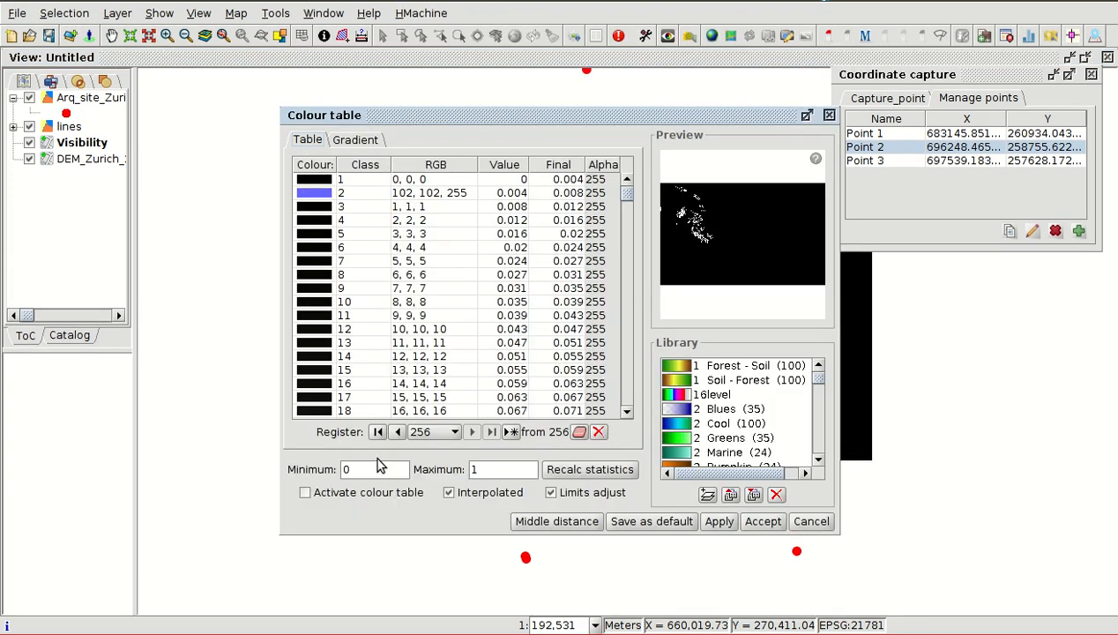
pyautogui.click(304, 493)
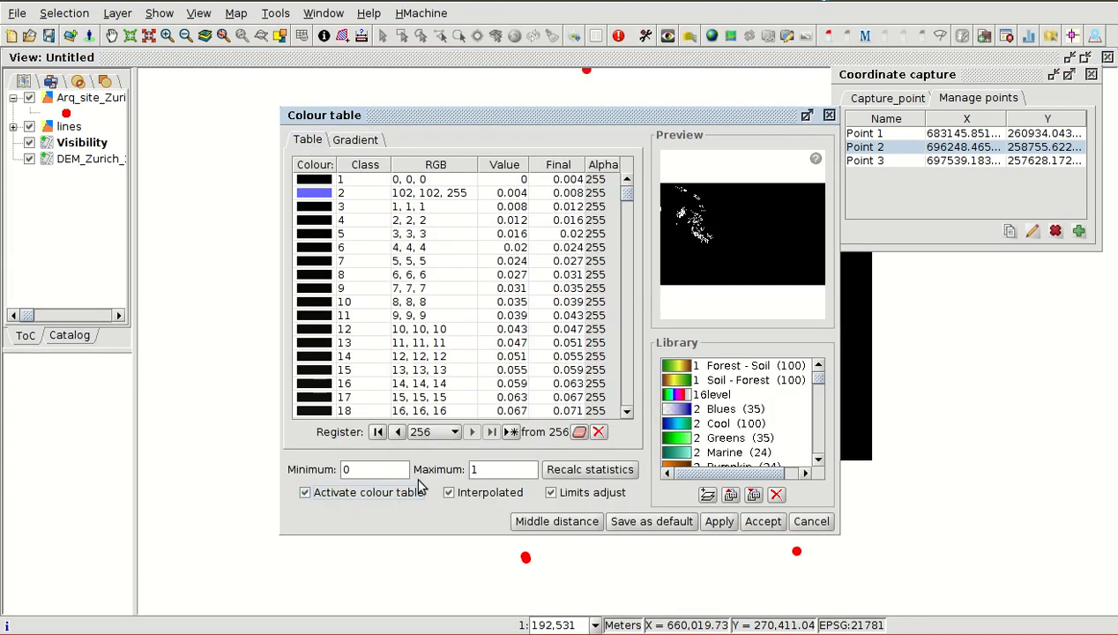
pyautogui.click(719, 408)
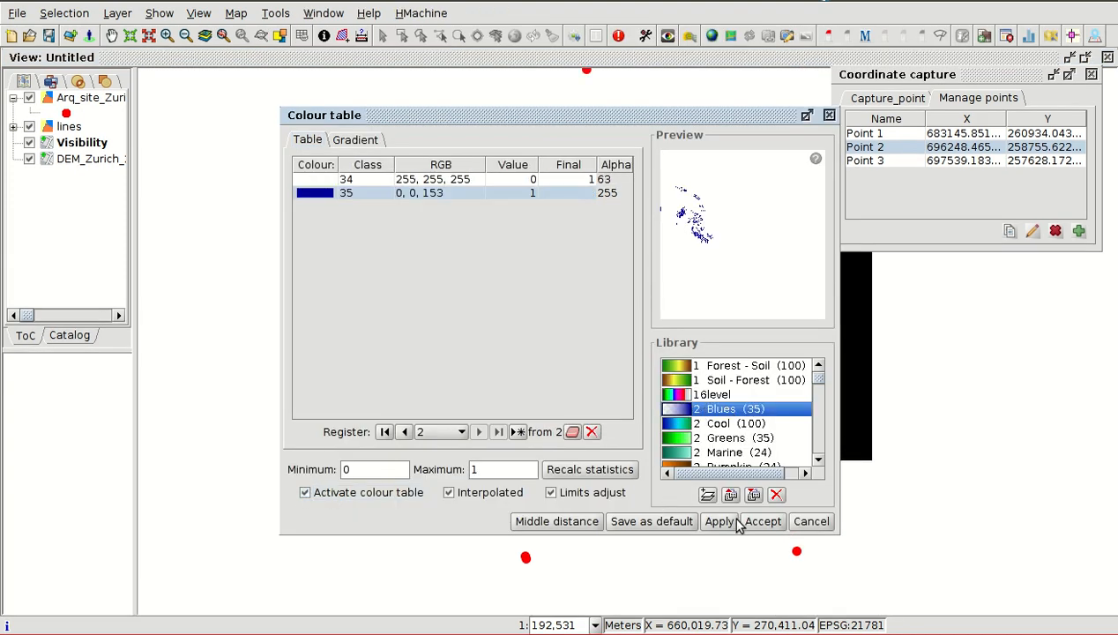
pyautogui.click(763, 522)
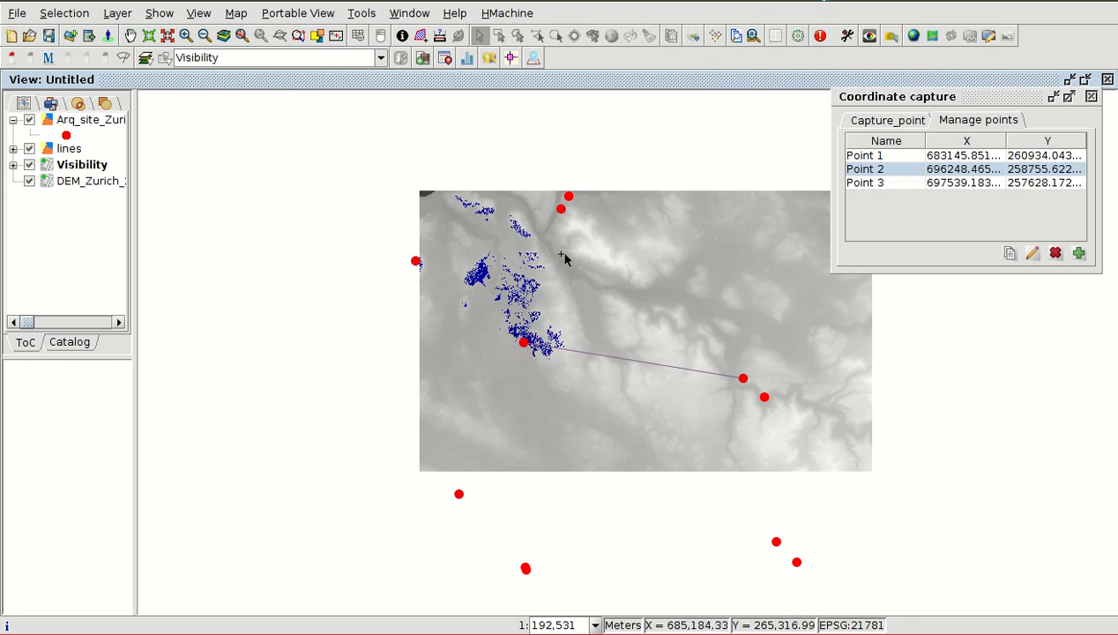
# - Clear the Toolbox search and open the Line of sight algorithm from the Iluminación y visibilidad group
pyautogui.click(797, 39)
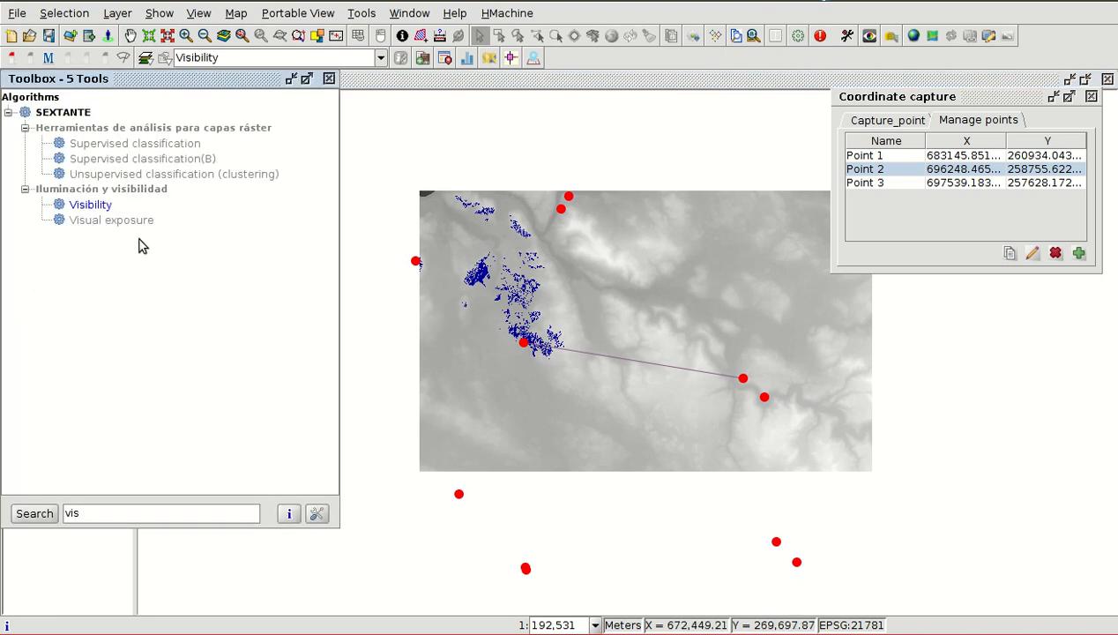
pyautogui.moveTo(80, 512); pyautogui.dragTo(68, 512)
pyautogui.press('BackSpace')
pyautogui.scroll(-10, 142, 401)
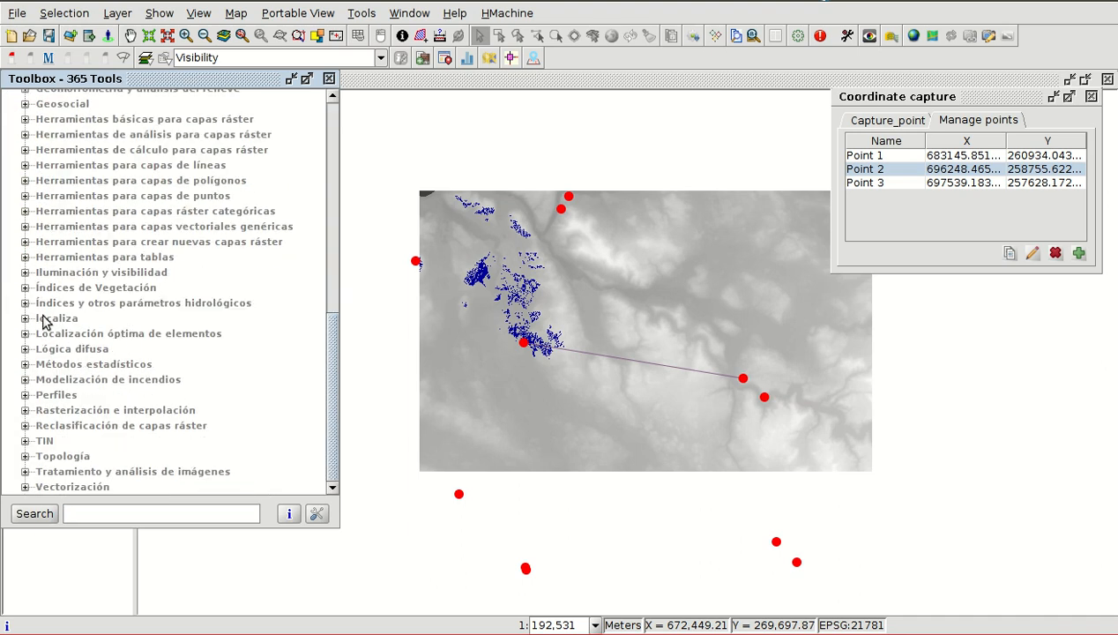
pyautogui.click(24, 273)
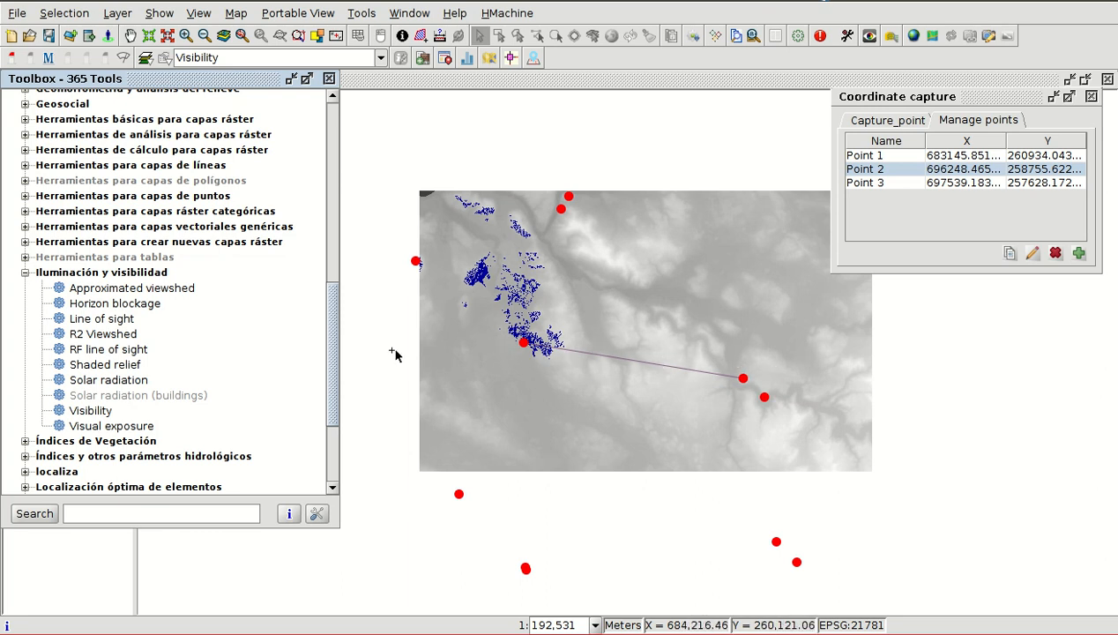
pyautogui.doubleClick(101, 320)
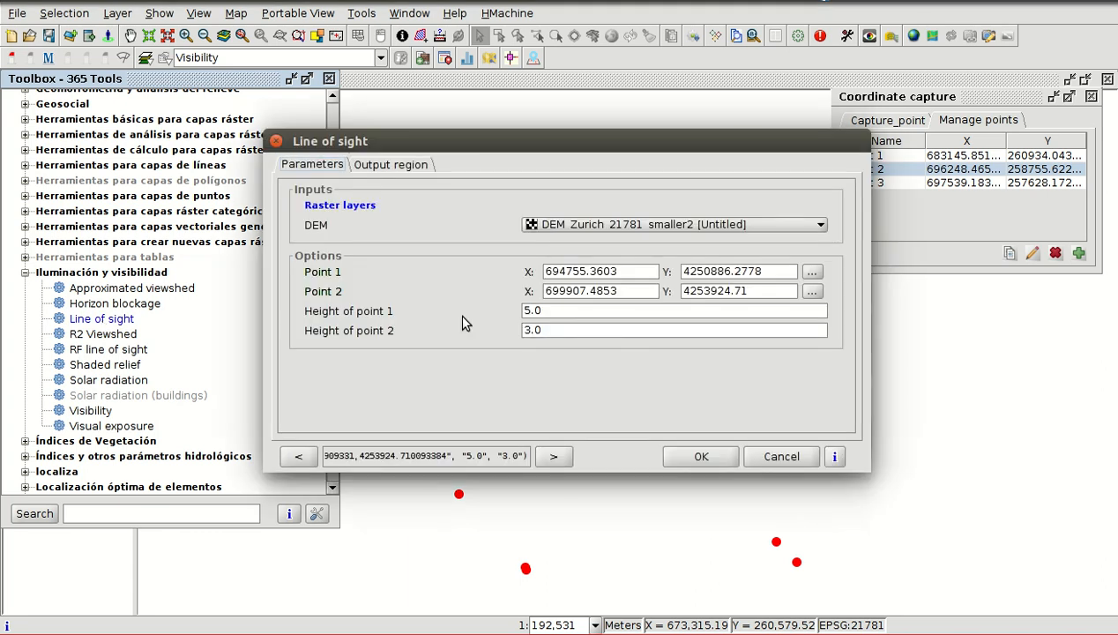
# - Use DEM_Zurich_21781_smaller2 as the DEM, and take Point 1 from captured Point 2 and Point 2 from captured Point 1
pyautogui.click(592, 227)
pyautogui.click(598, 240)
pyautogui.click(812, 275)
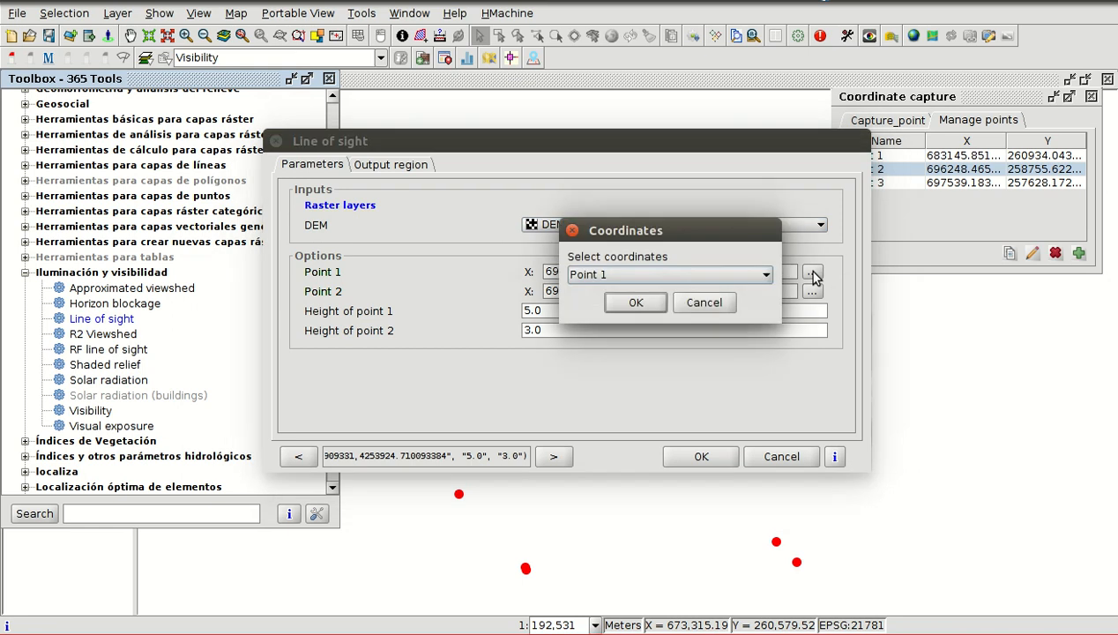
pyautogui.click(707, 277)
pyautogui.click(677, 306)
pyautogui.click(655, 302)
pyautogui.click(811, 292)
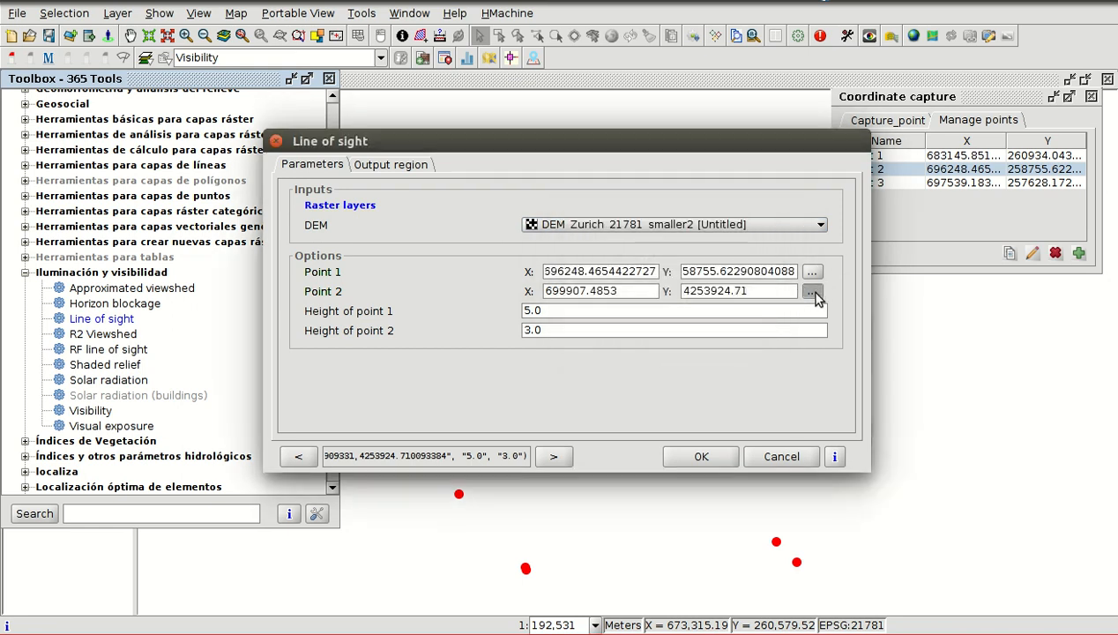
pyautogui.click(678, 294)
pyautogui.click(681, 305)
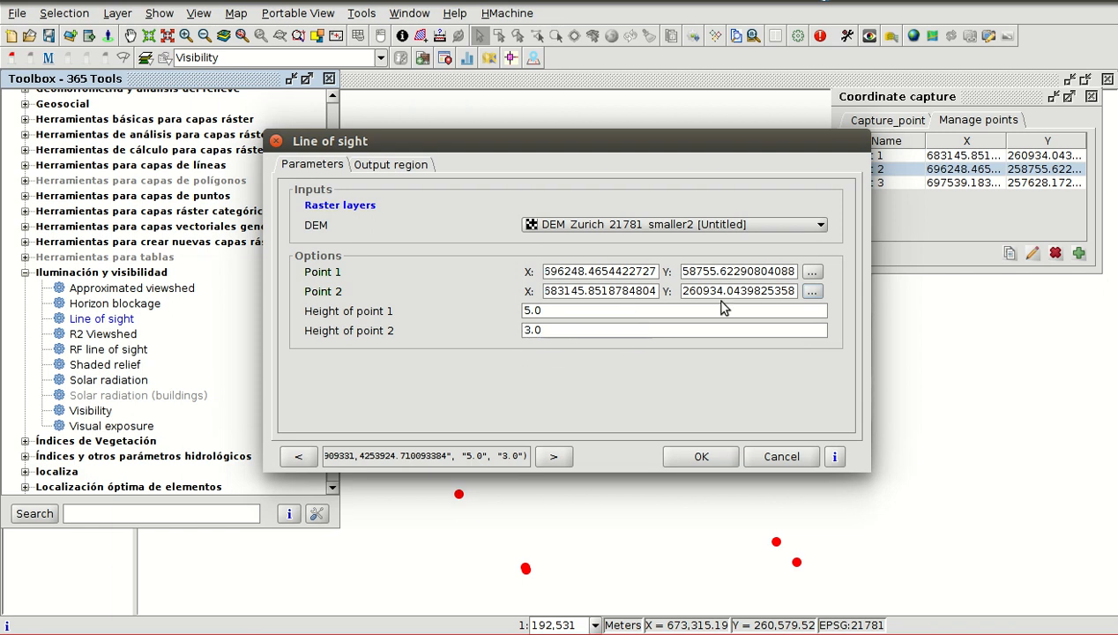
# - Run Line of sight with the output extent from layer DEM_Zurich_21781_smaller2 and a cell size of 25
pyautogui.click(386, 167)
pyautogui.click(289, 267)
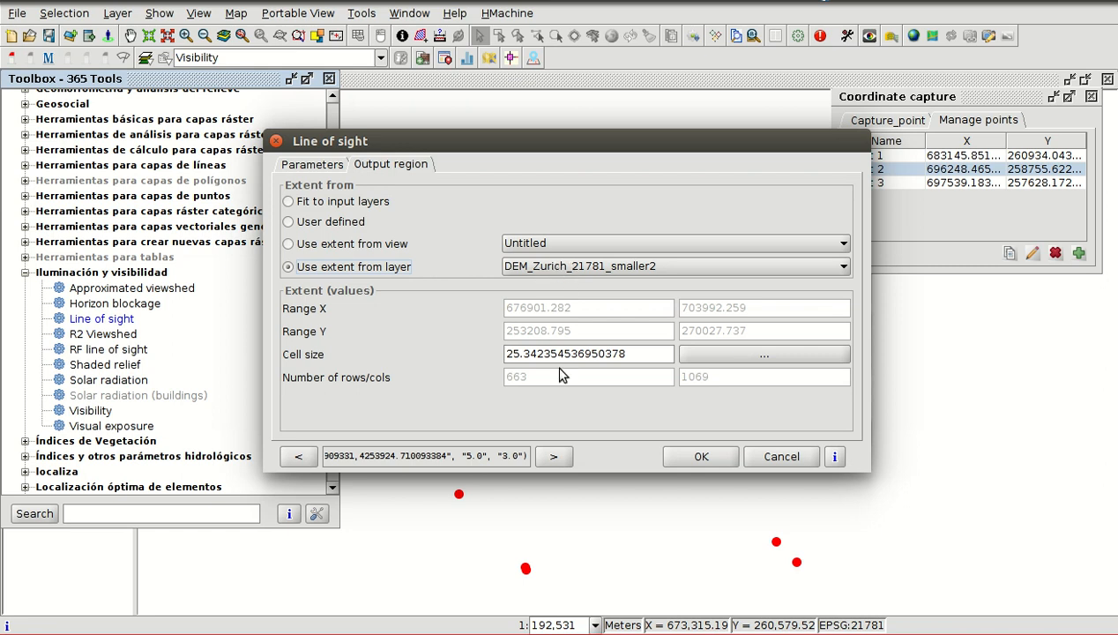
pyautogui.moveTo(523, 354)
pyautogui.mouseDown()
pyautogui.moveTo(632, 352)
pyautogui.moveTo(519, 355)
pyautogui.mouseUp()
pyautogui.click(631, 351)
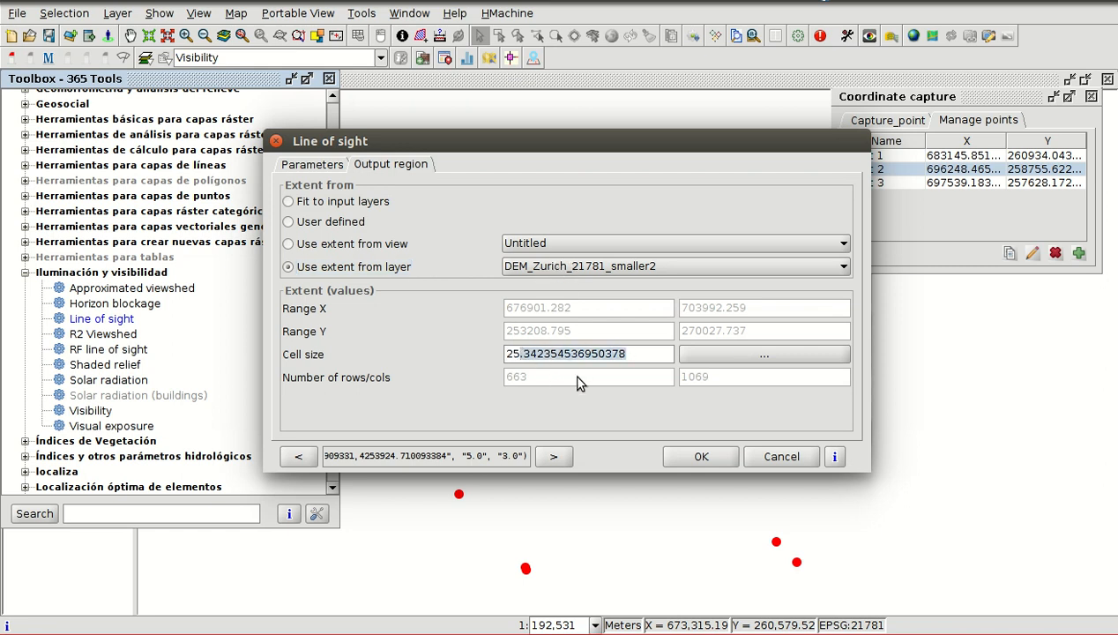
pyautogui.press('BackSpace')
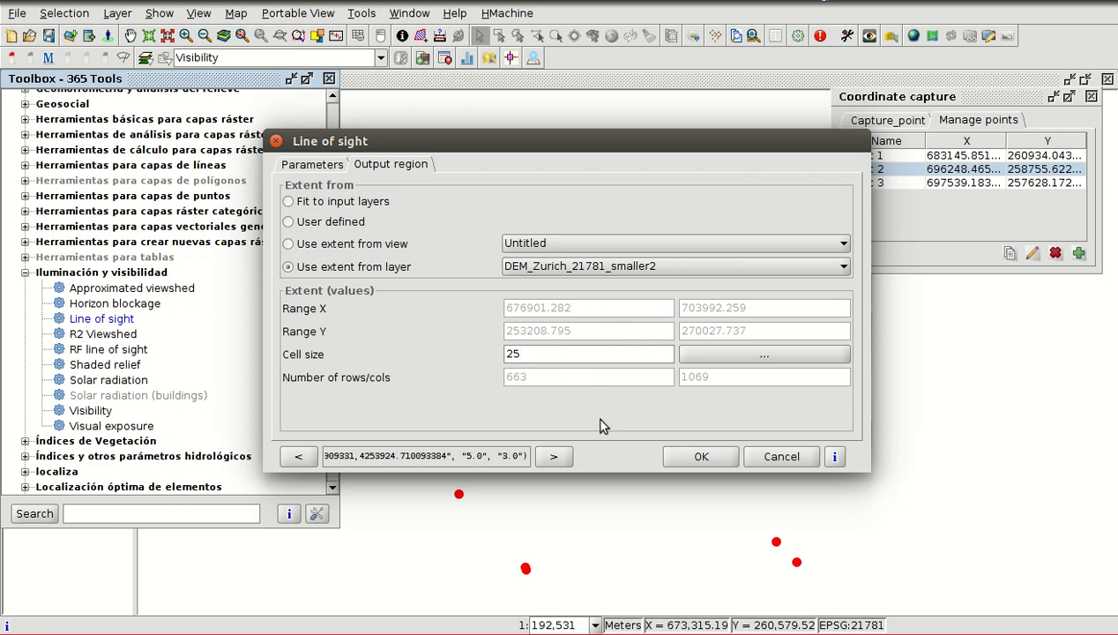
pyautogui.click(701, 456)
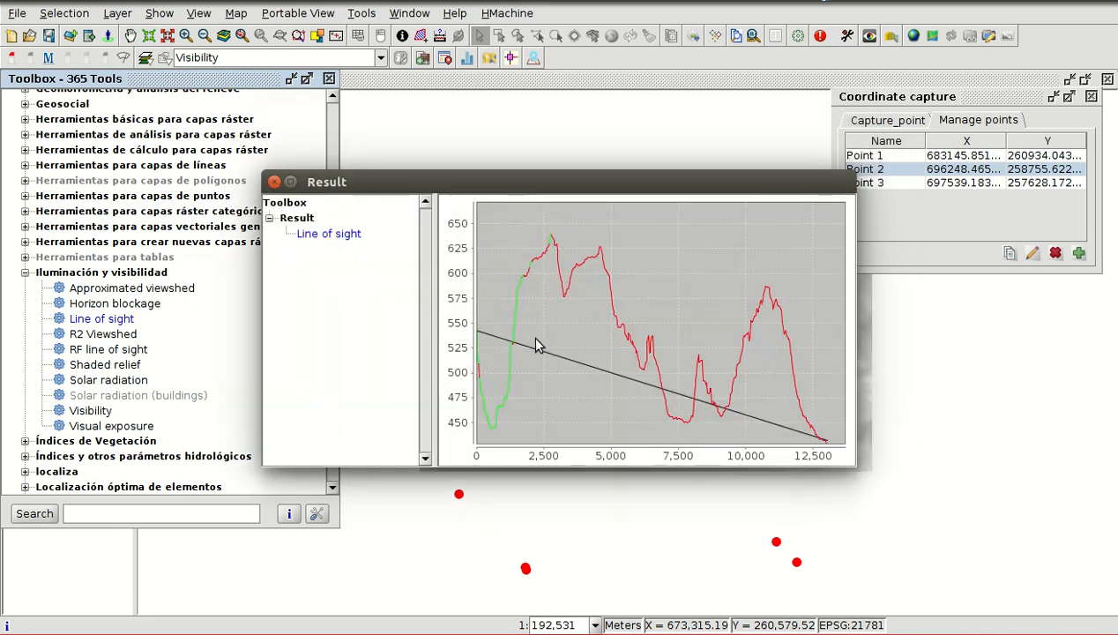
# - Review the line of sight profile chart beside the map, and close the result and the Toolbox
pyautogui.moveTo(521, 193); pyautogui.dragTo(316, 30)
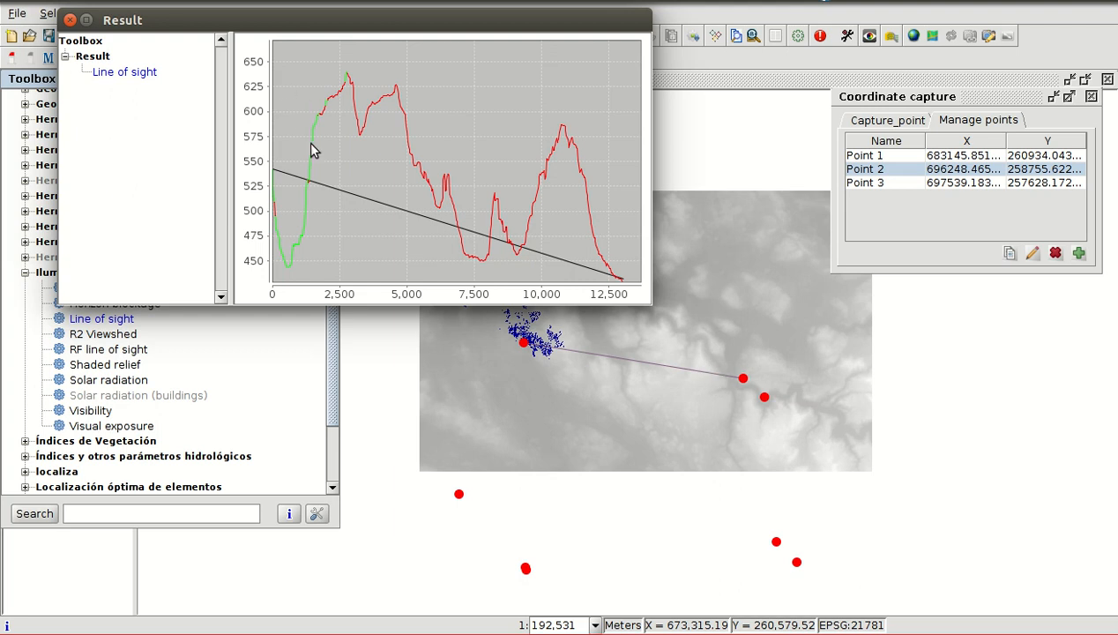
pyautogui.click(70, 20)
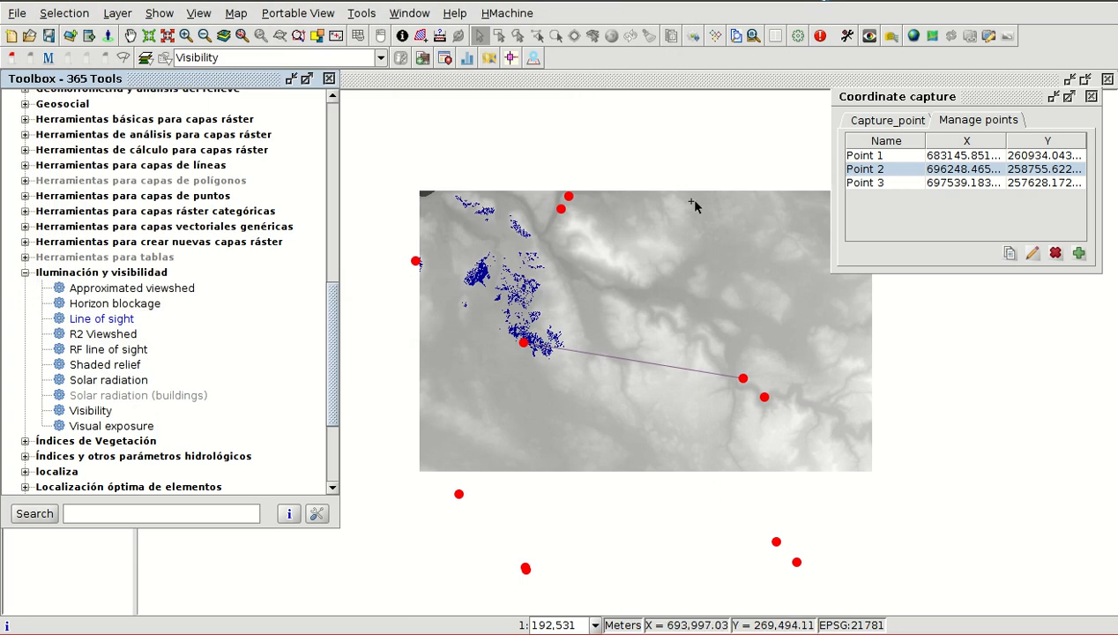
pyautogui.click(330, 79)
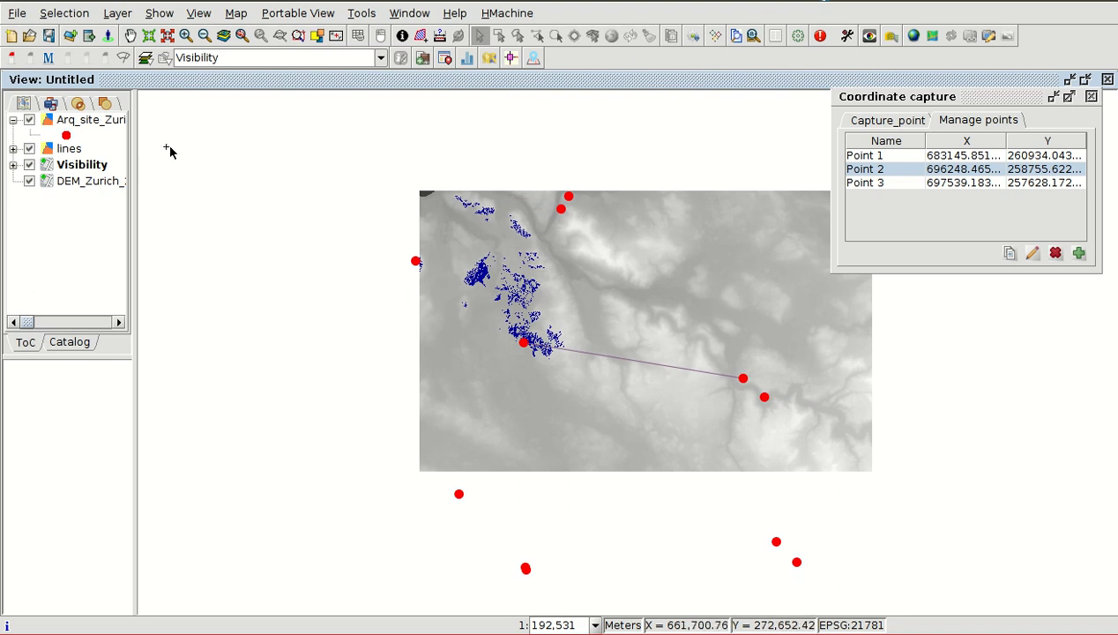
# - Search the Toolbox for "fill" and run Sink filling on DEM_Zurich_21781_smaller2, keeping the 0.1 degree minimum angle and temporary output file
pyautogui.click(798, 37)
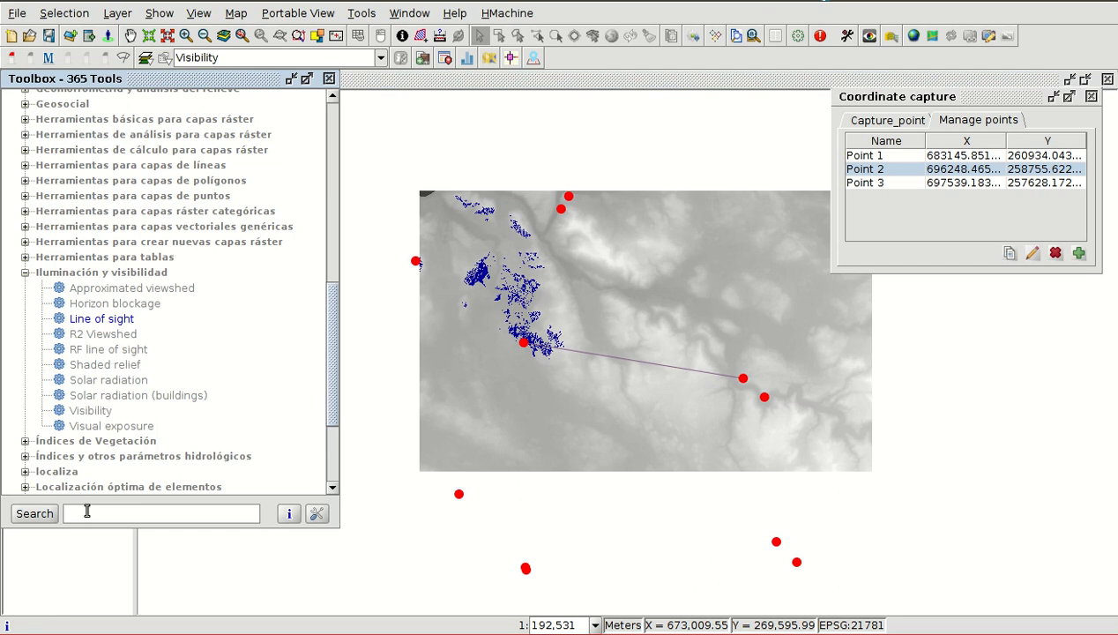
pyautogui.write('fill')
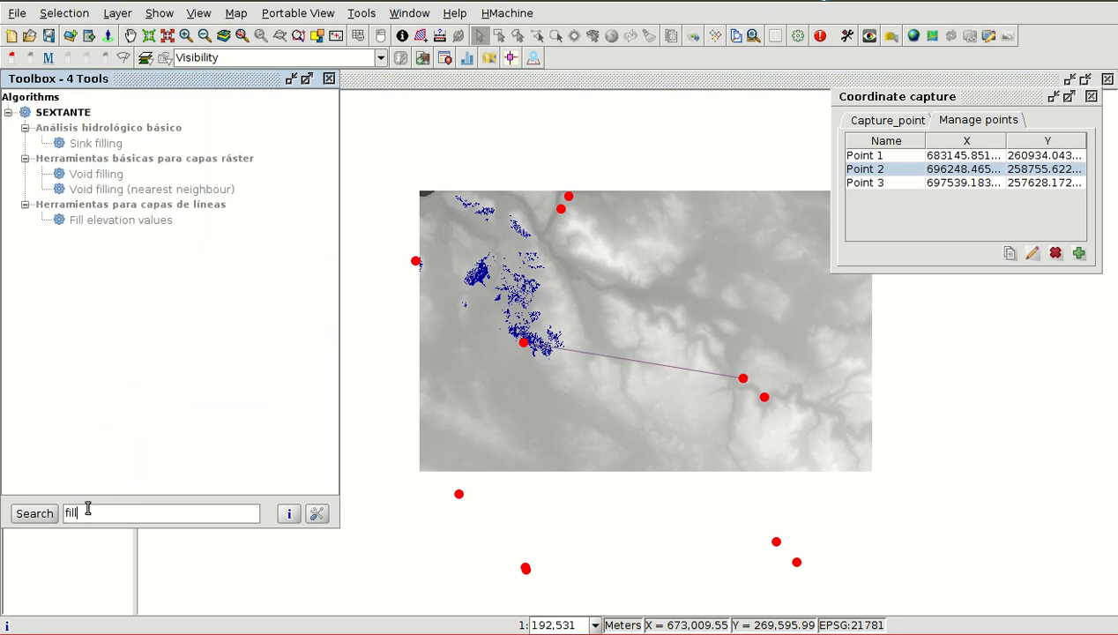
pyautogui.doubleClick(97, 150)
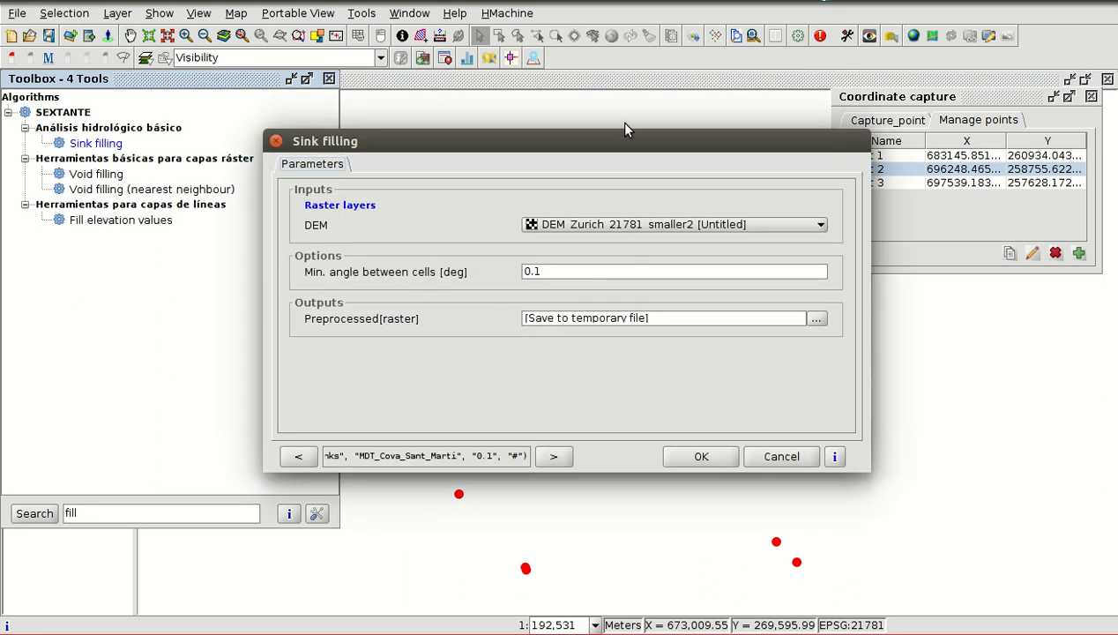
pyautogui.moveTo(618, 144); pyautogui.dragTo(397, 88)
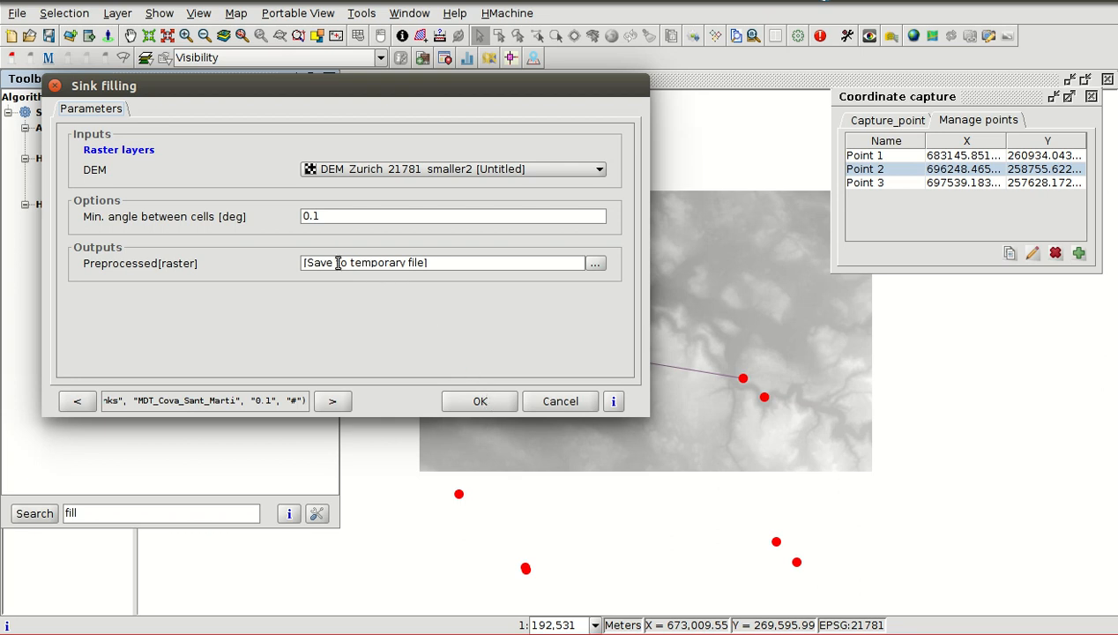
pyautogui.click(473, 403)
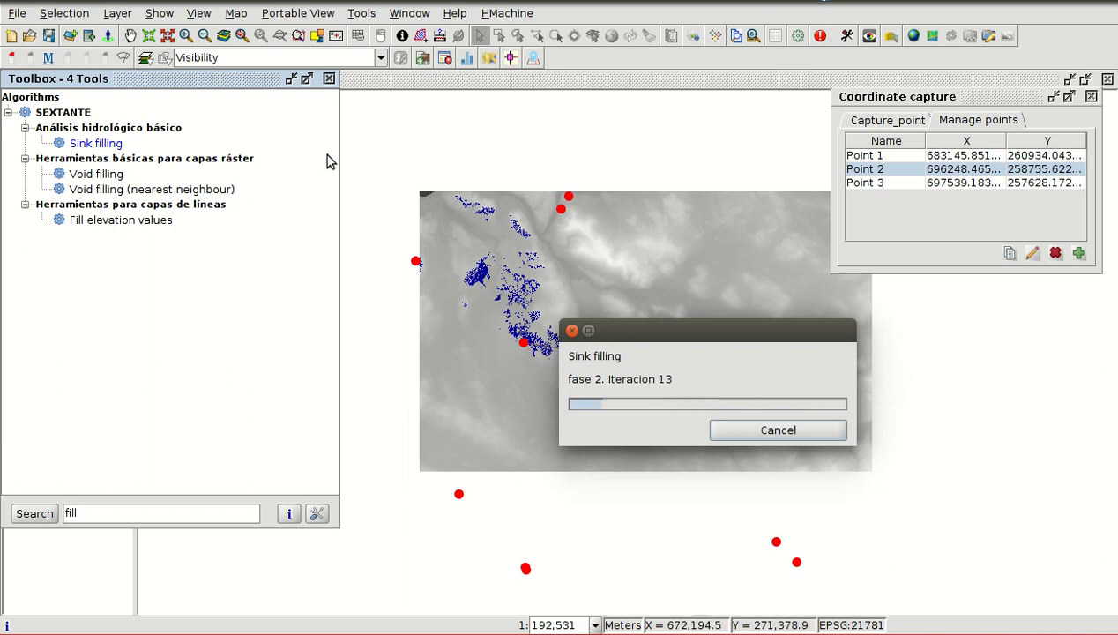
pyautogui.click(329, 81)
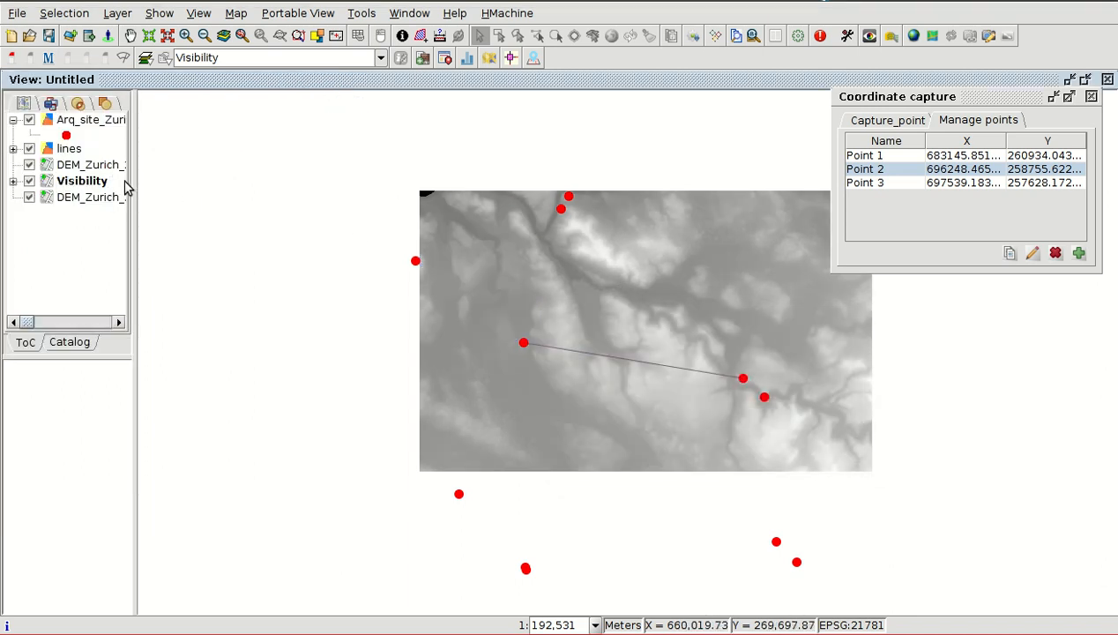
# - Widen the layer list, and open the Flow line profile algorithm from the Perfiles group of the unfiltered Toolbox
pyautogui.moveTo(134, 187); pyautogui.dragTo(254, 187)
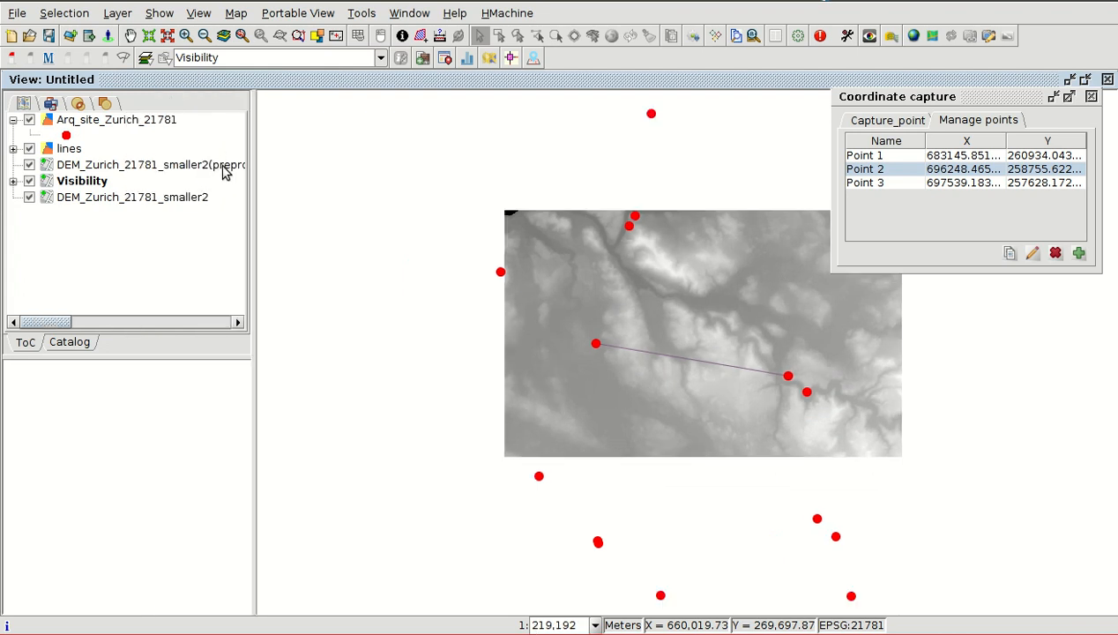
pyautogui.click(797, 37)
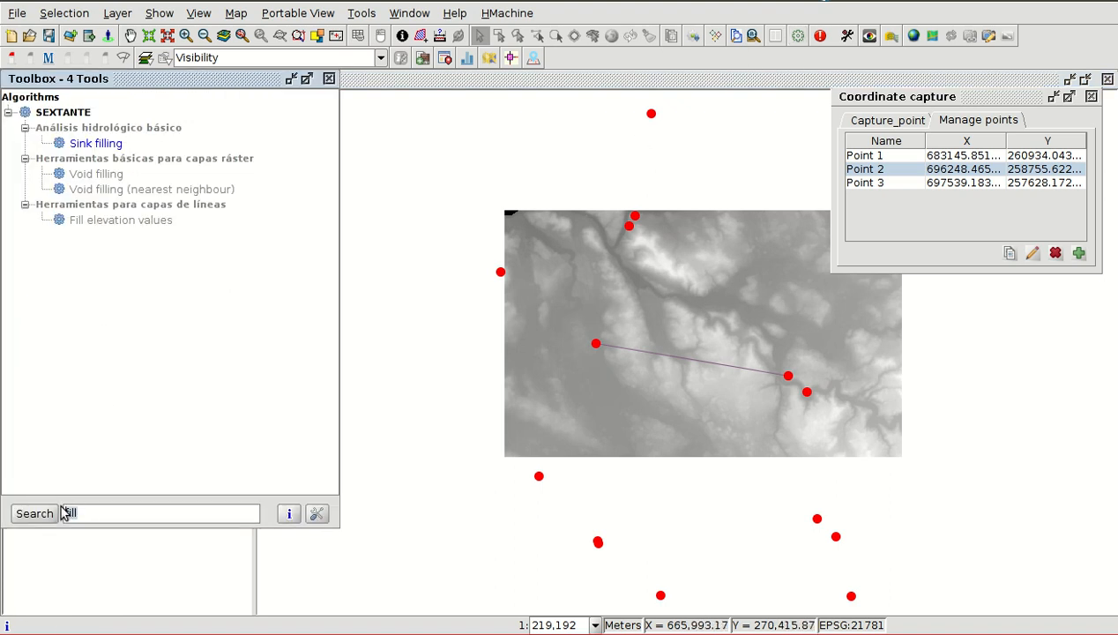
pyautogui.press('BackSpace')
pyautogui.scroll(-6, 122, 352)
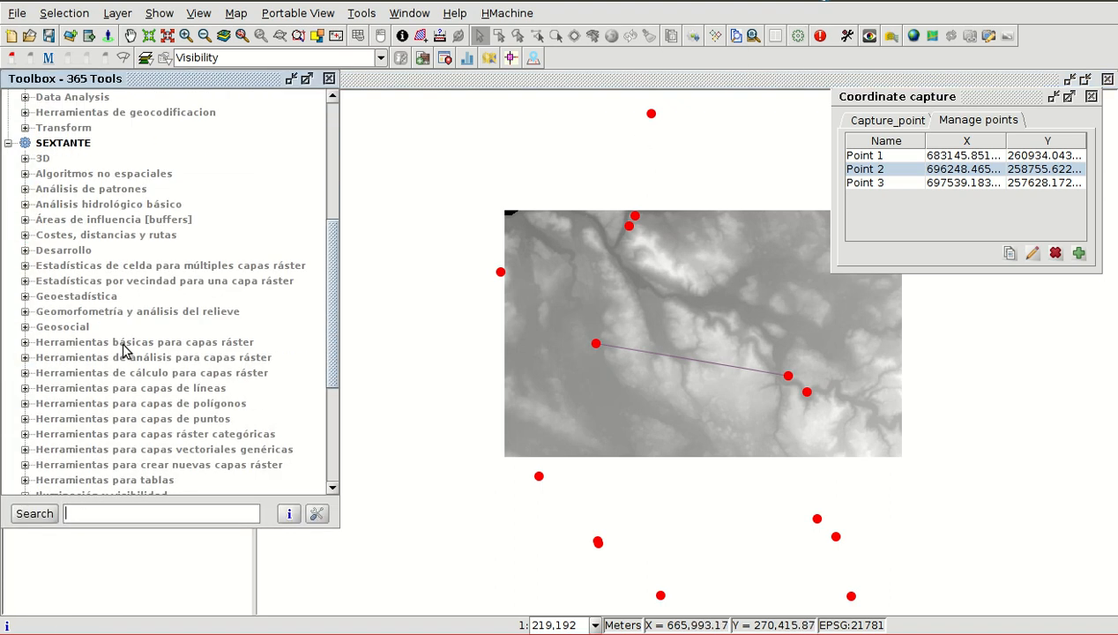
pyautogui.scroll(-5, 123, 353)
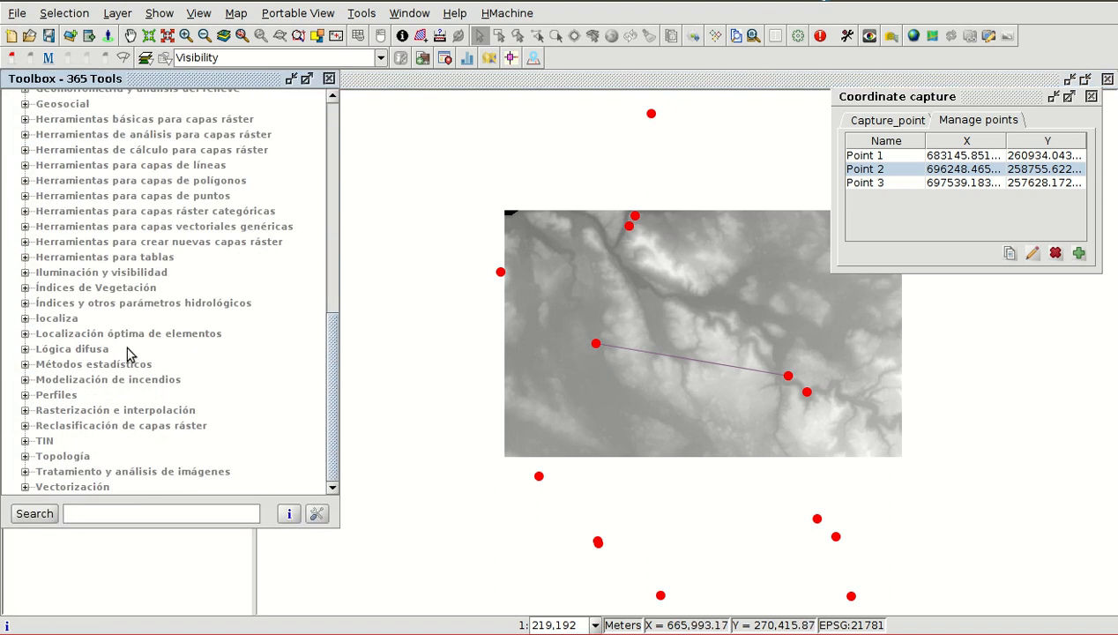
pyautogui.click(24, 394)
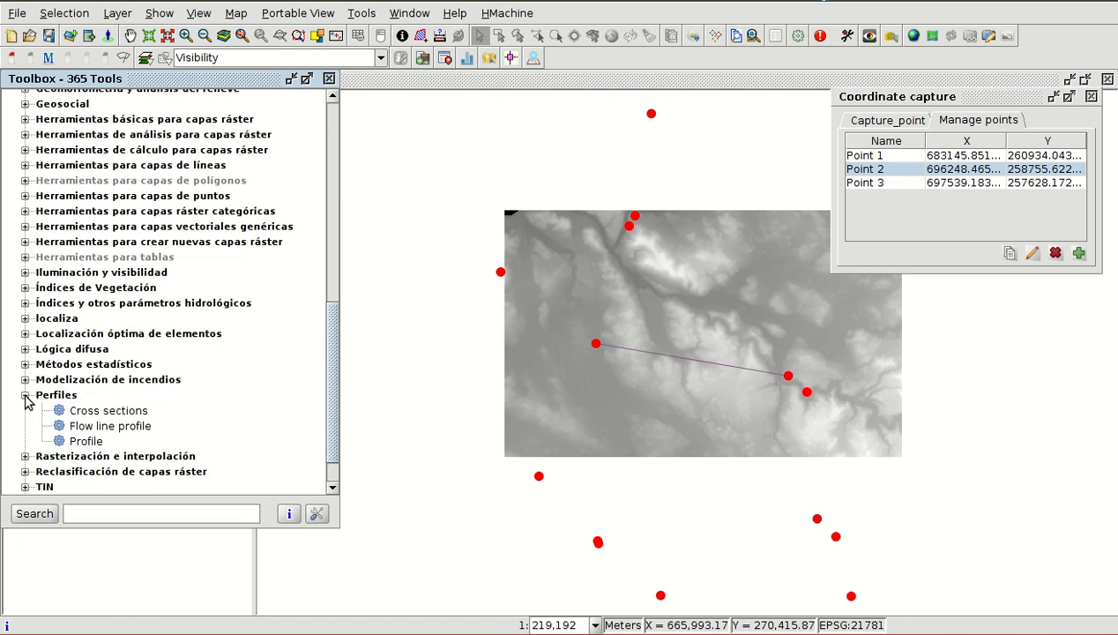
pyautogui.doubleClick(118, 430)
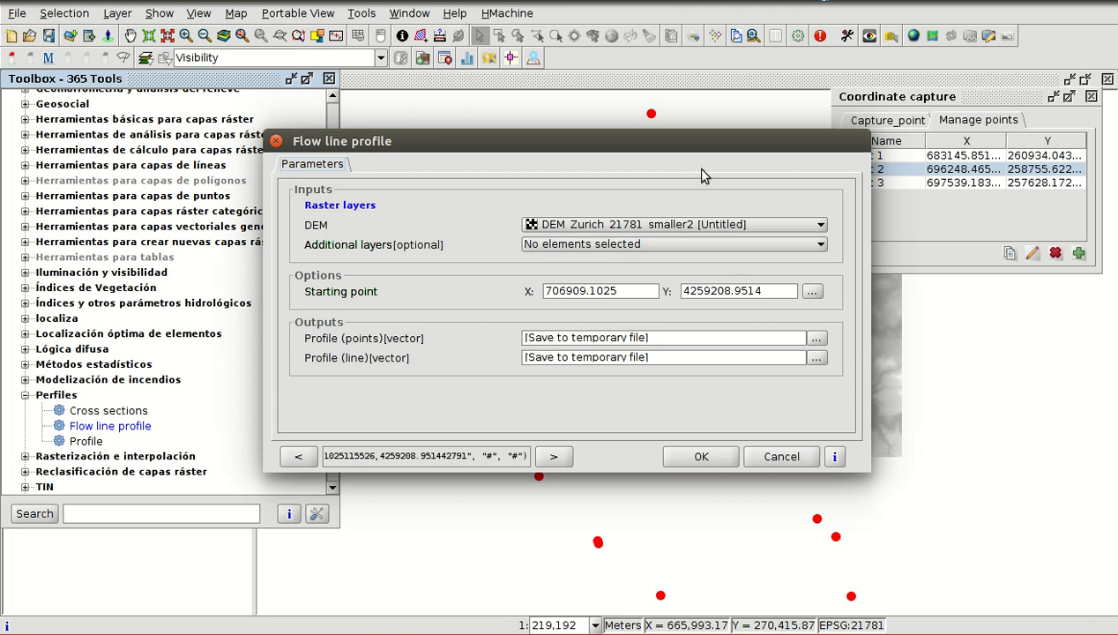
# - Set the Flow line profile's input DEM to DEM_Zurich_21781_smaller2(preprocessed), keeping the dialog clear of the map
pyautogui.moveTo(697, 142); pyautogui.dragTo(531, 94)
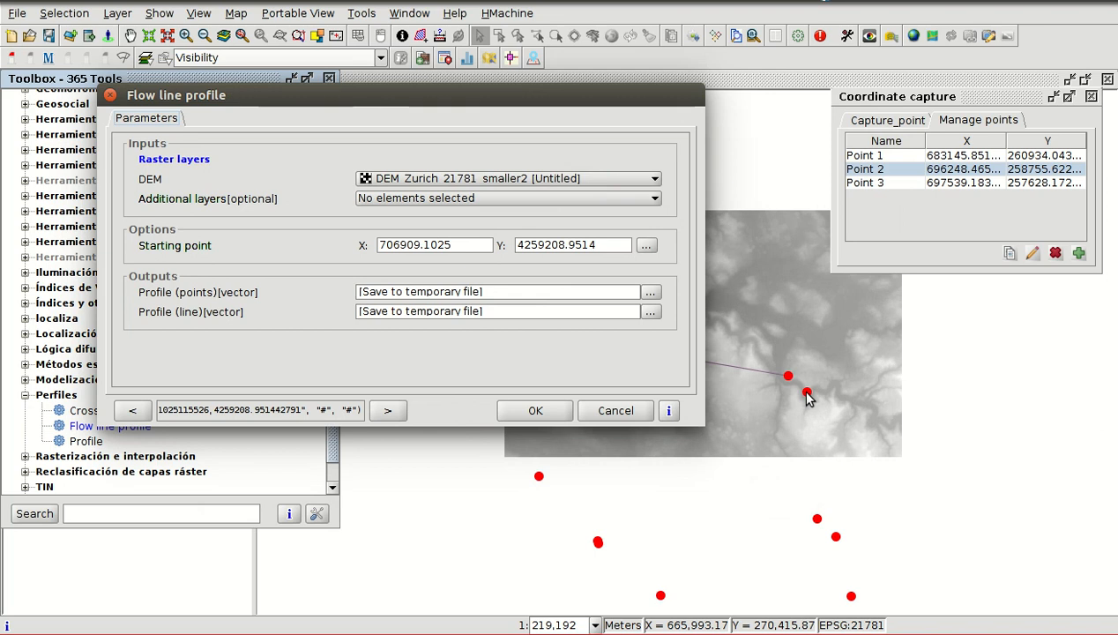
pyautogui.click(455, 179)
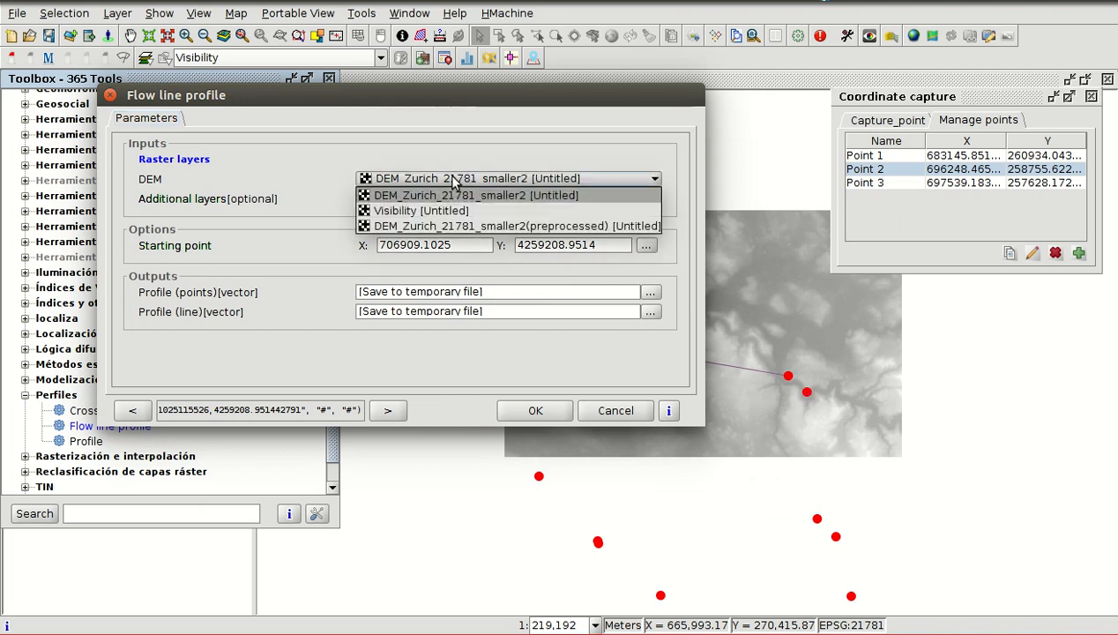
pyautogui.click(554, 228)
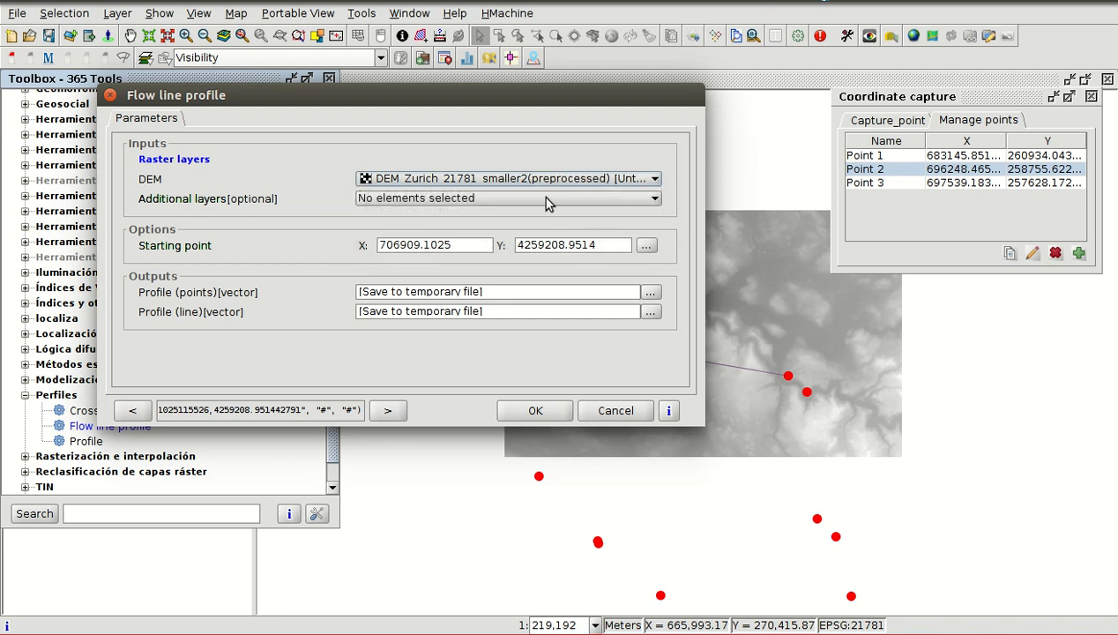
# - Run Flow line profile with saved Point 3 as the starting point and temporary outputs, and close the result chart and the Toolbox
pyautogui.click(646, 247)
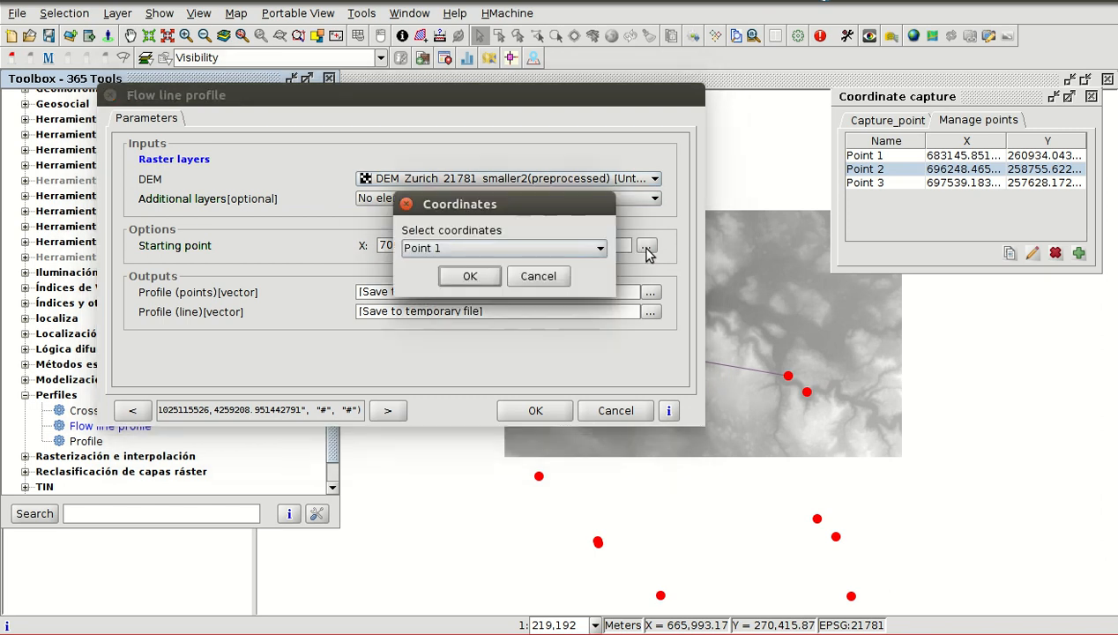
pyautogui.click(503, 251)
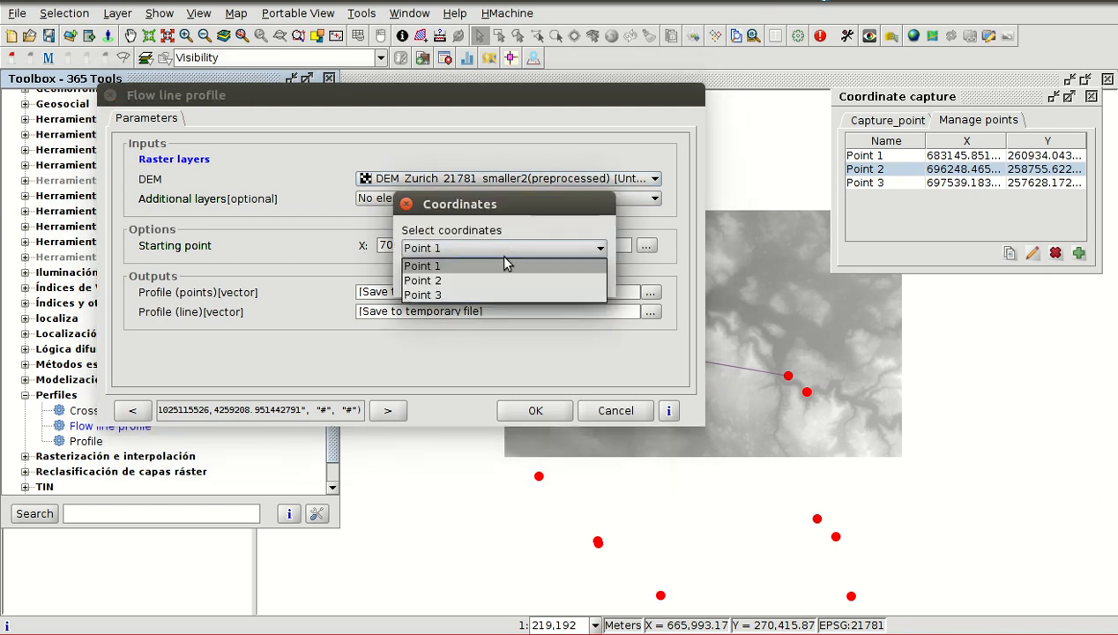
pyautogui.click(435, 294)
pyautogui.click(460, 278)
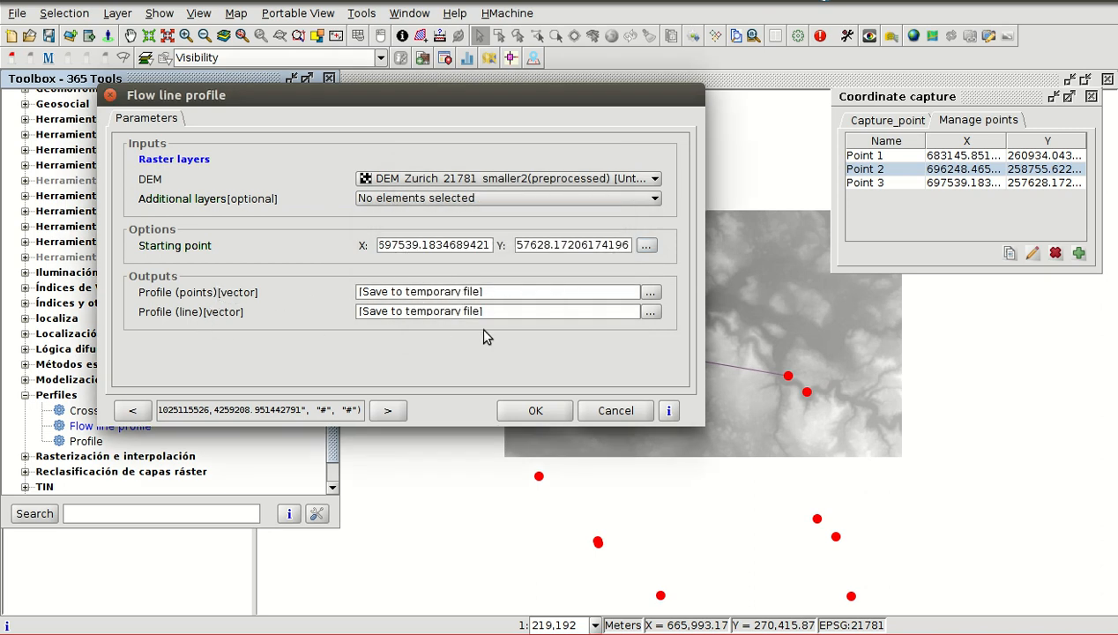
pyautogui.click(537, 411)
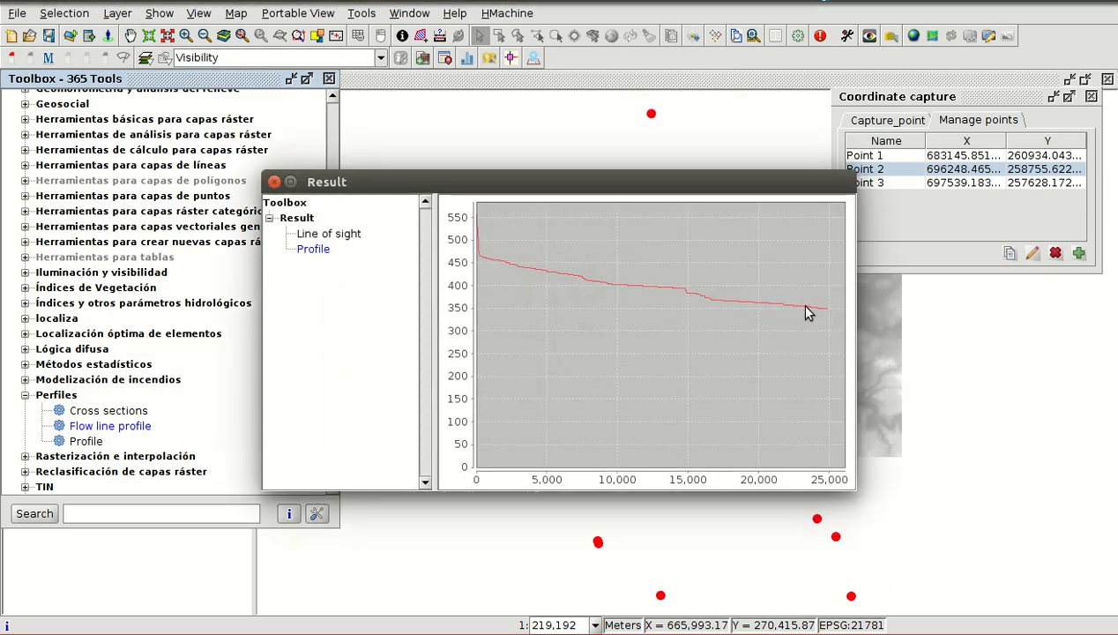
pyautogui.click(274, 181)
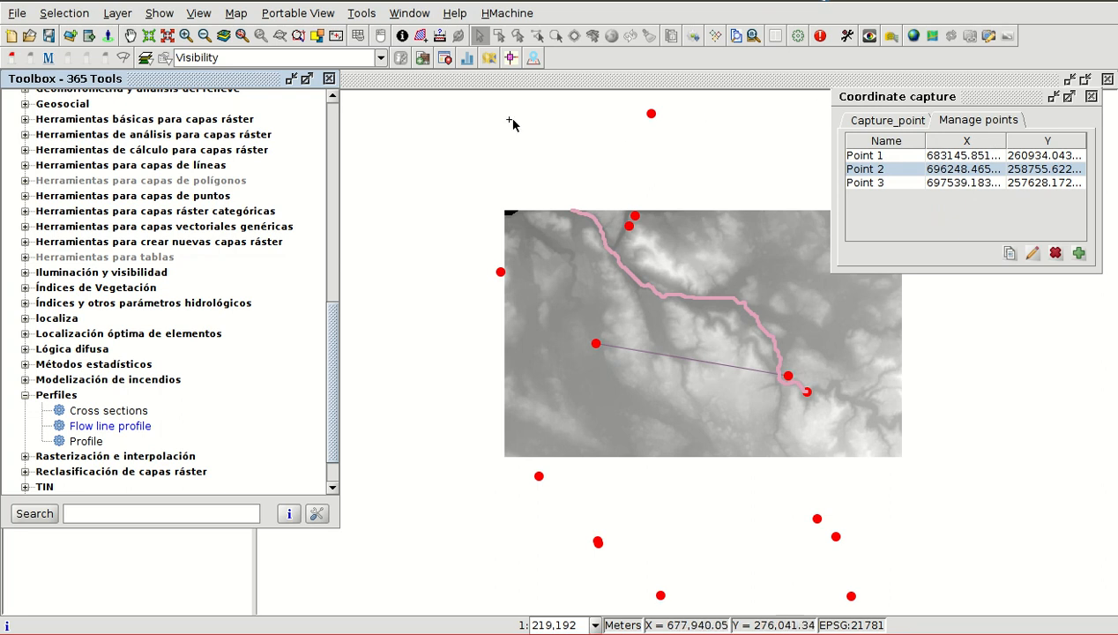
pyautogui.click(330, 79)
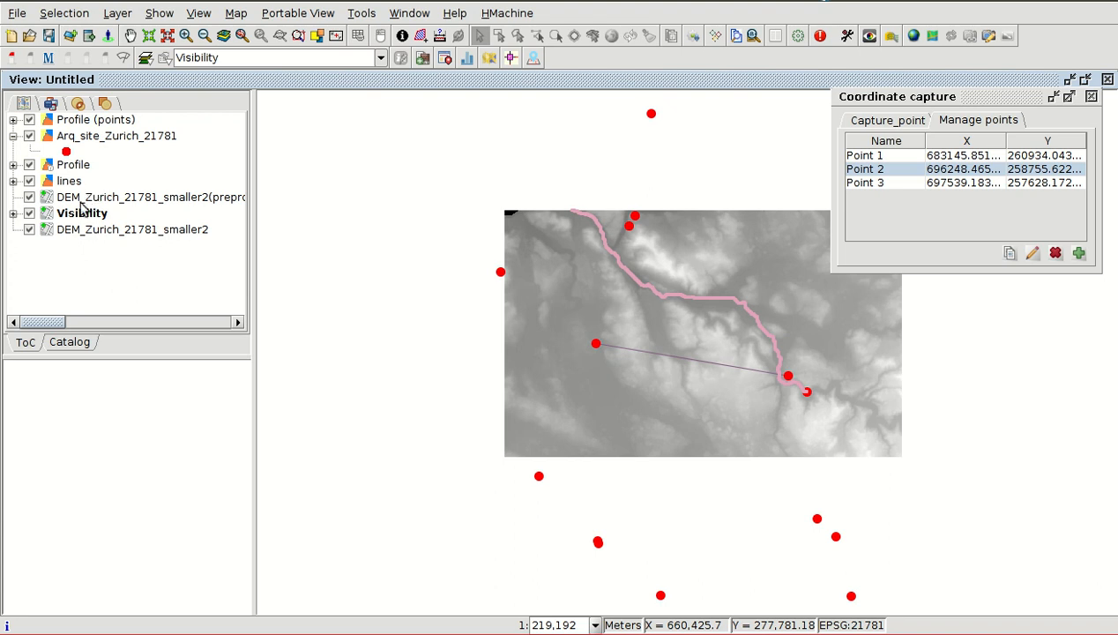
# - Open the attribute table of the Arq_site_Zurich_21781 layer and start editing it
pyautogui.click(77, 139)
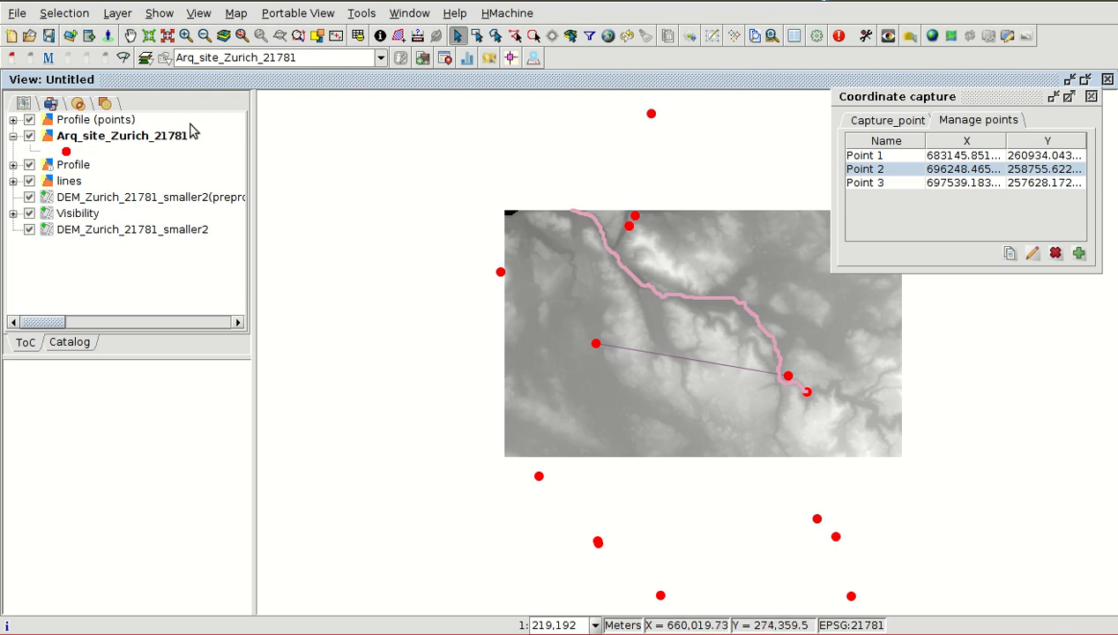
pyautogui.click(357, 37)
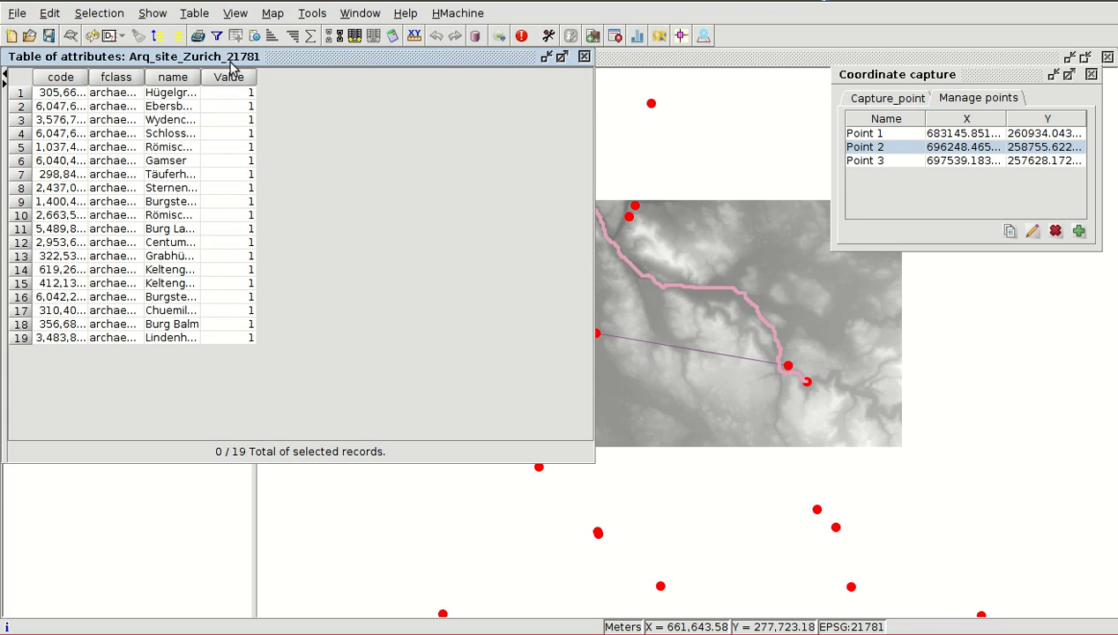
pyautogui.click(201, 14)
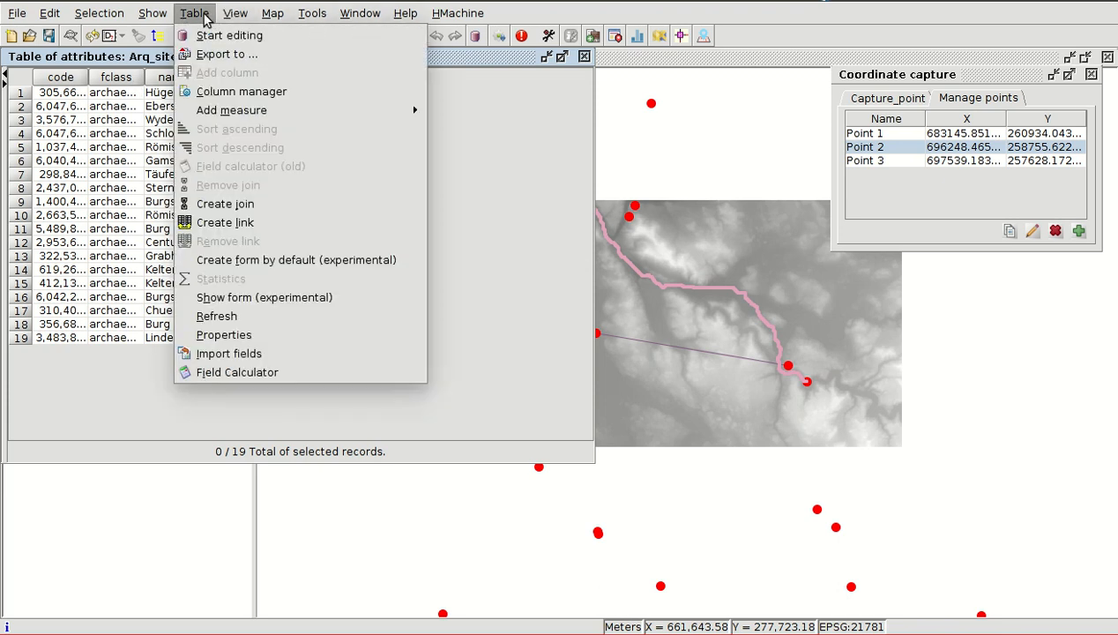
pyautogui.click(205, 15)
pyautogui.click(204, 16)
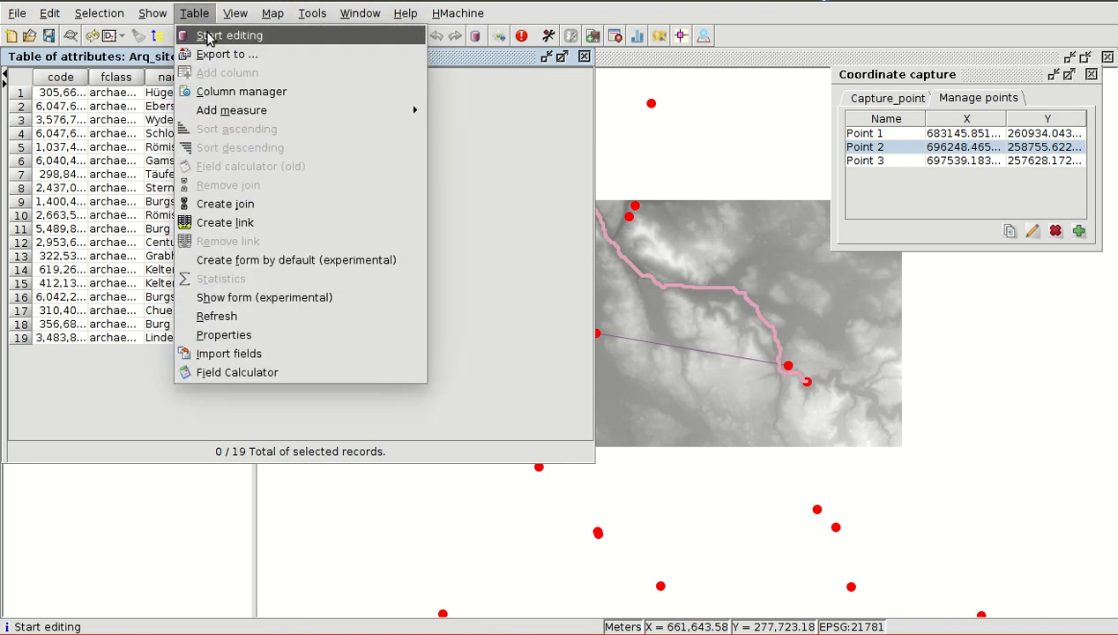
pyautogui.click(209, 36)
# - Add a String column named Dist that allows nulls to the attribute table
pyautogui.click(194, 15)
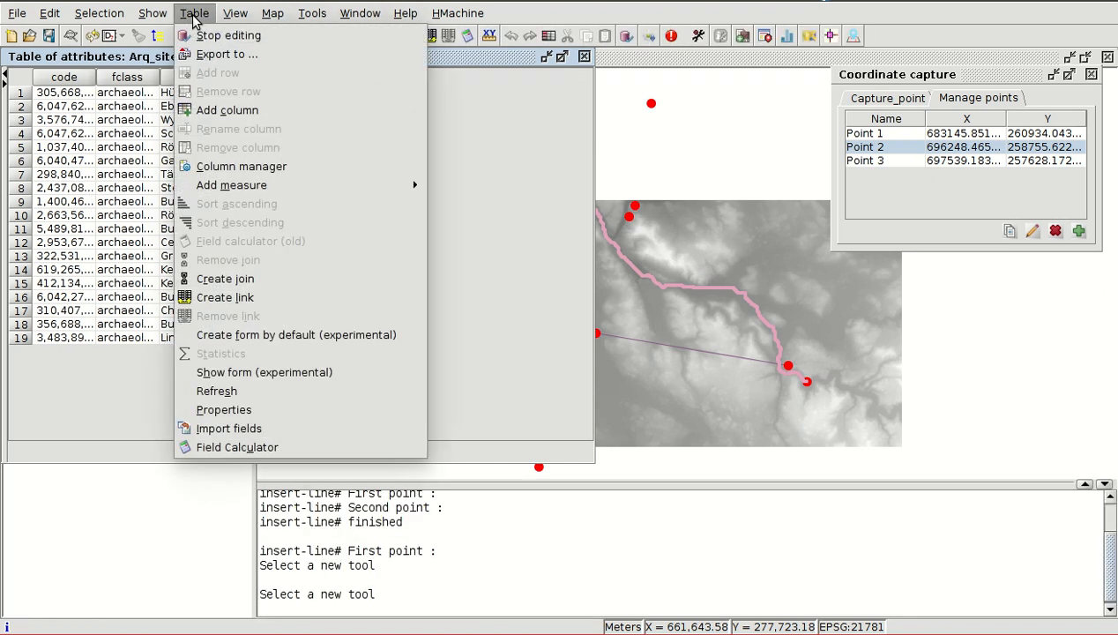
pyautogui.click(227, 110)
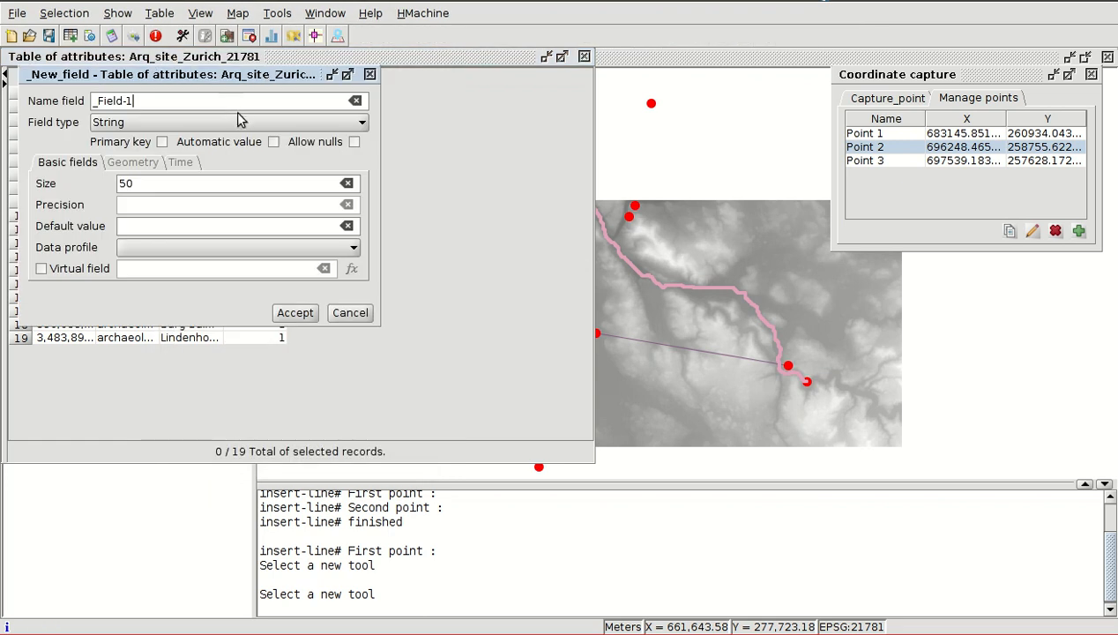
pyautogui.moveTo(146, 101); pyautogui.dragTo(98, 99)
pyautogui.write('Dist')
pyautogui.click(352, 143)
pyautogui.click(294, 313)
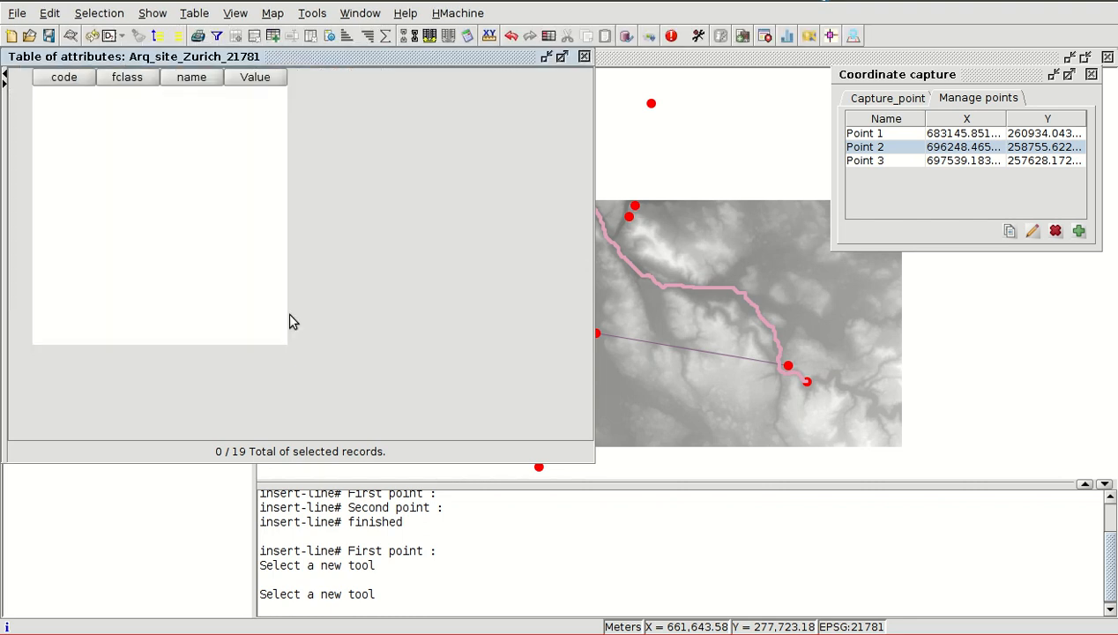
# - Remove the String column Dist from the attribute table
pyautogui.click(319, 79)
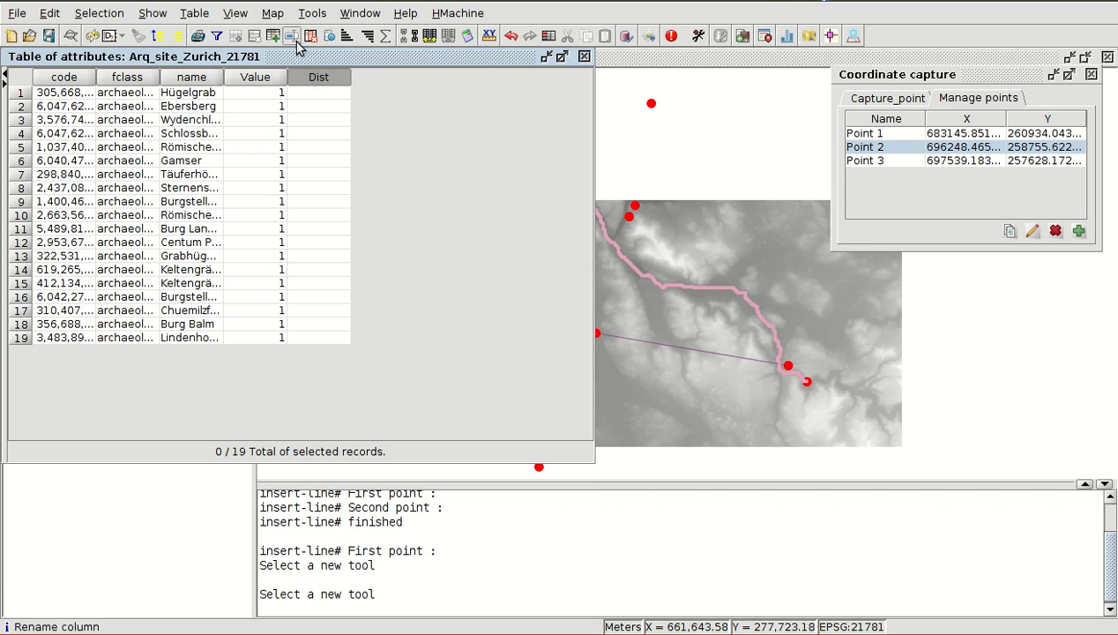
pyautogui.click(234, 14)
pyautogui.click(236, 15)
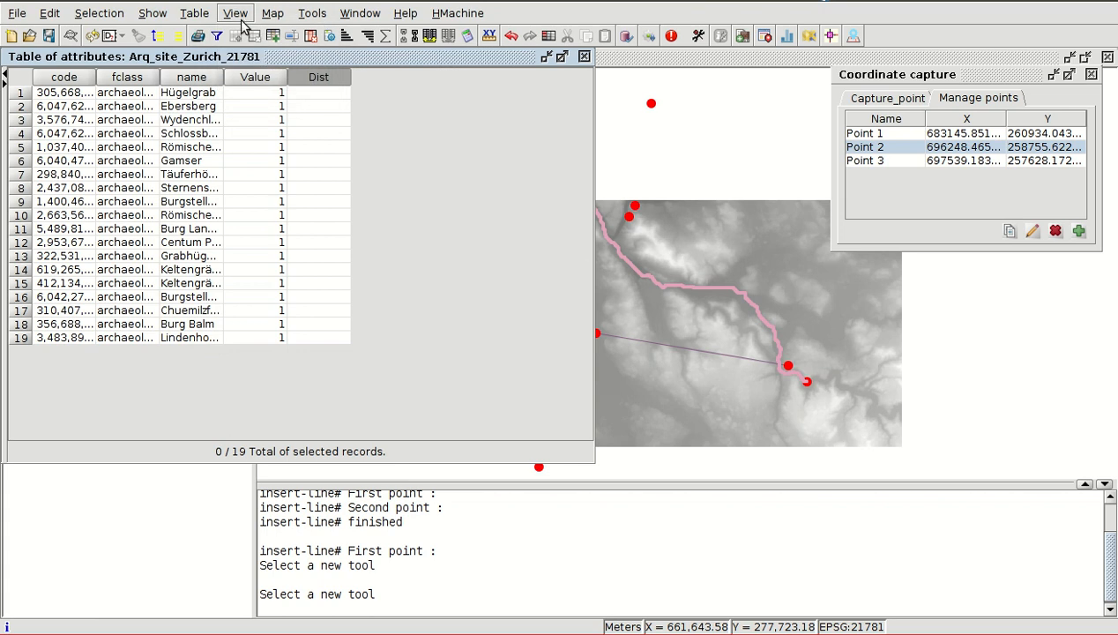
pyautogui.click(310, 42)
pyautogui.click(343, 79)
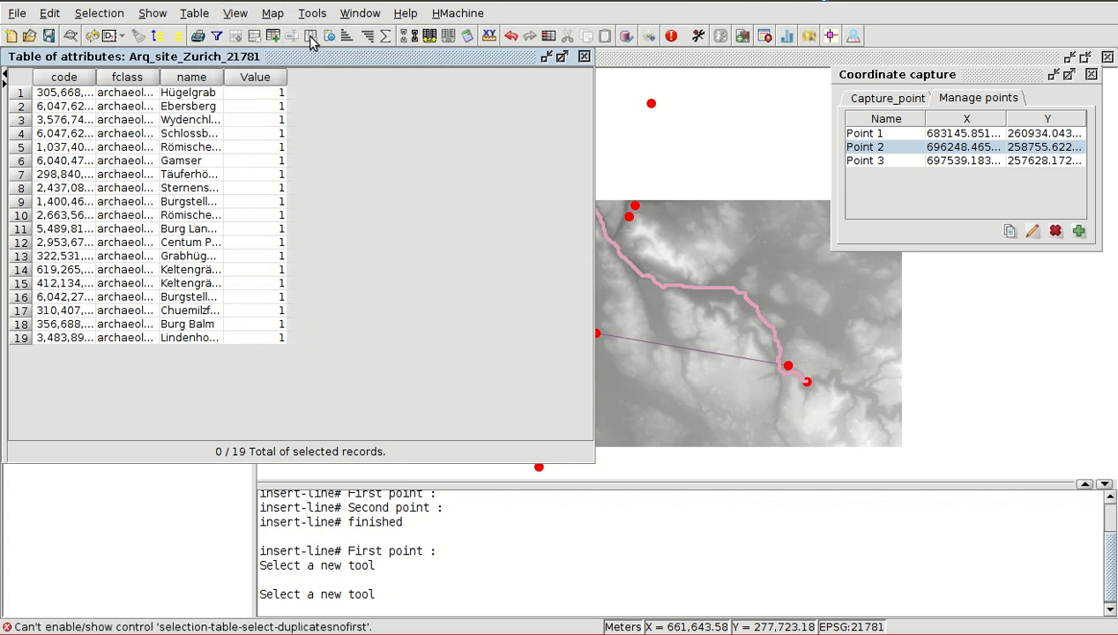
pyautogui.click(235, 15)
# - Add a column named Dist of type Double that allows nulls to the attribute table
pyautogui.click(195, 14)
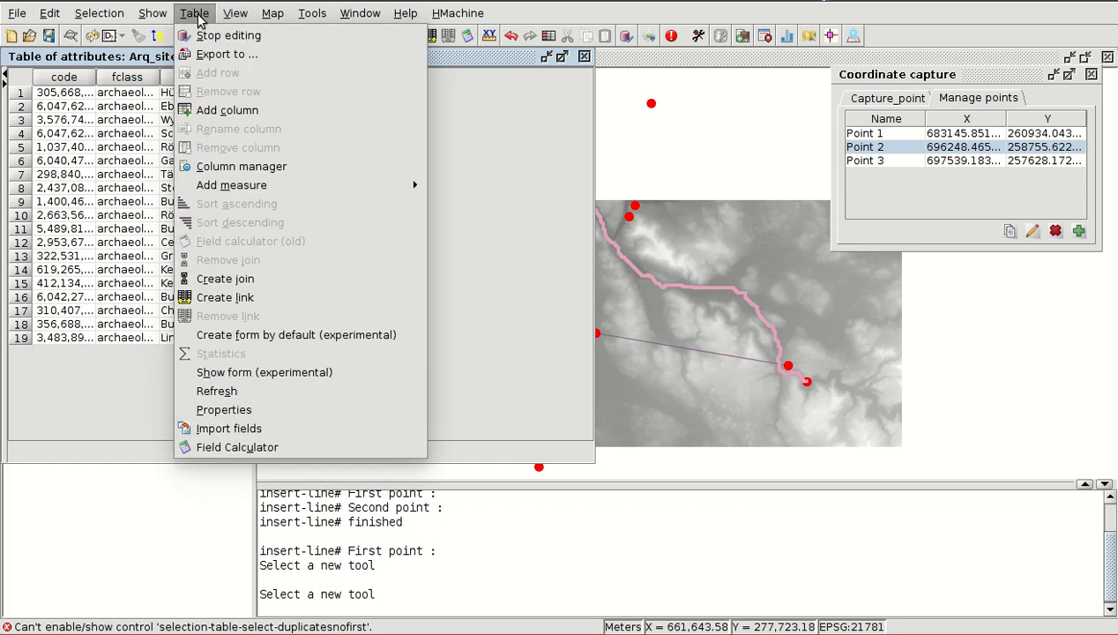
pyautogui.click(222, 111)
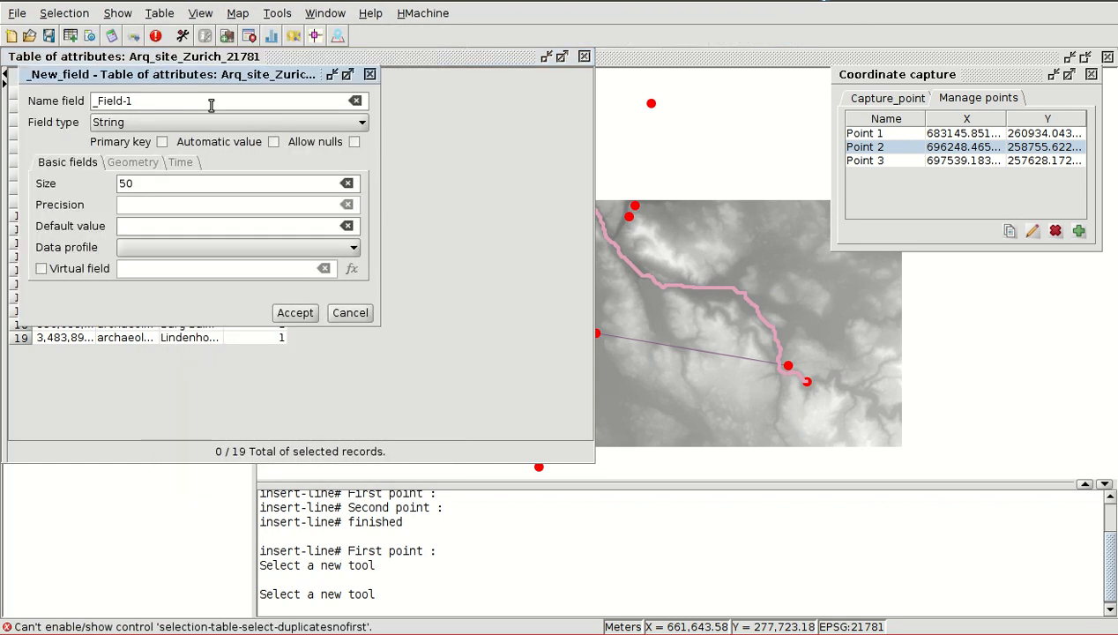
pyautogui.moveTo(126, 99); pyautogui.dragTo(56, 104)
pyautogui.write('Dist')
pyautogui.click(163, 123)
pyautogui.scroll(1, 134, 167)
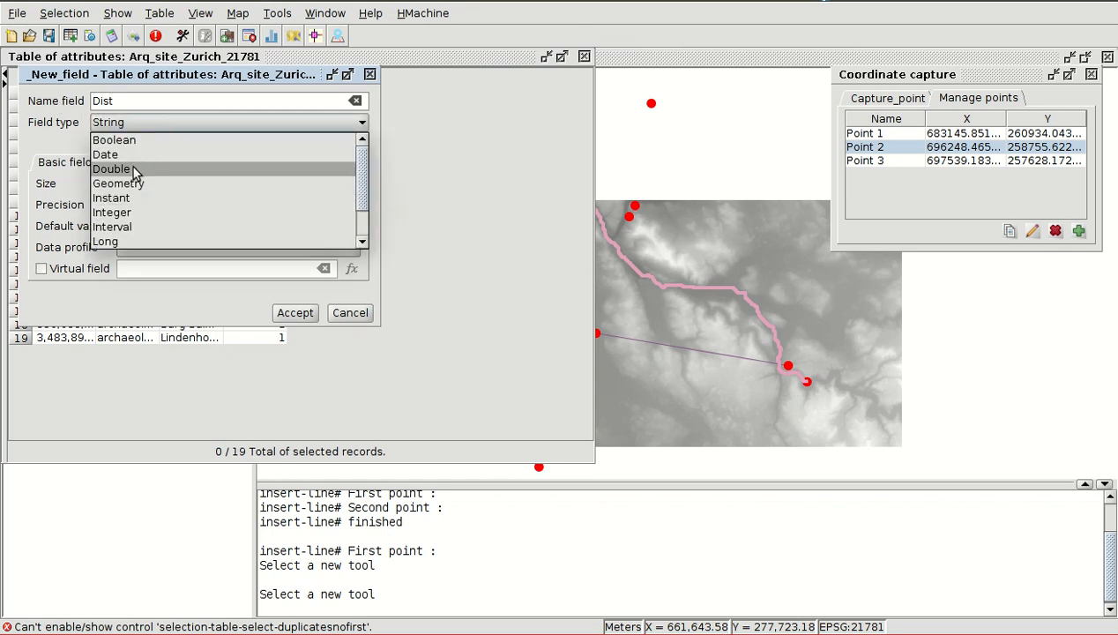
pyautogui.click(129, 170)
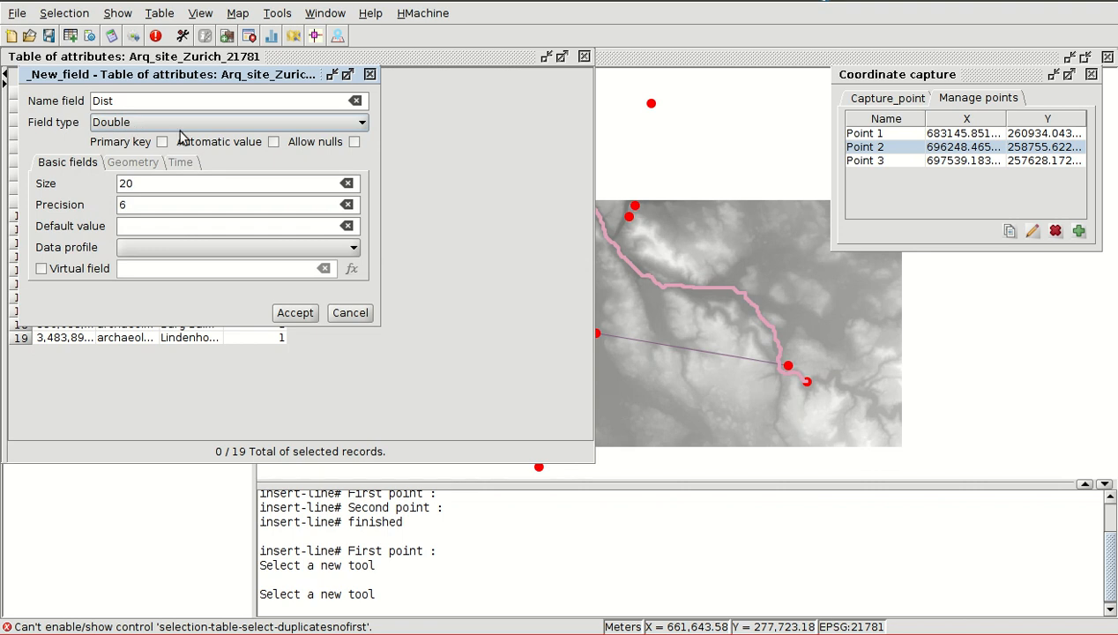
pyautogui.click(354, 142)
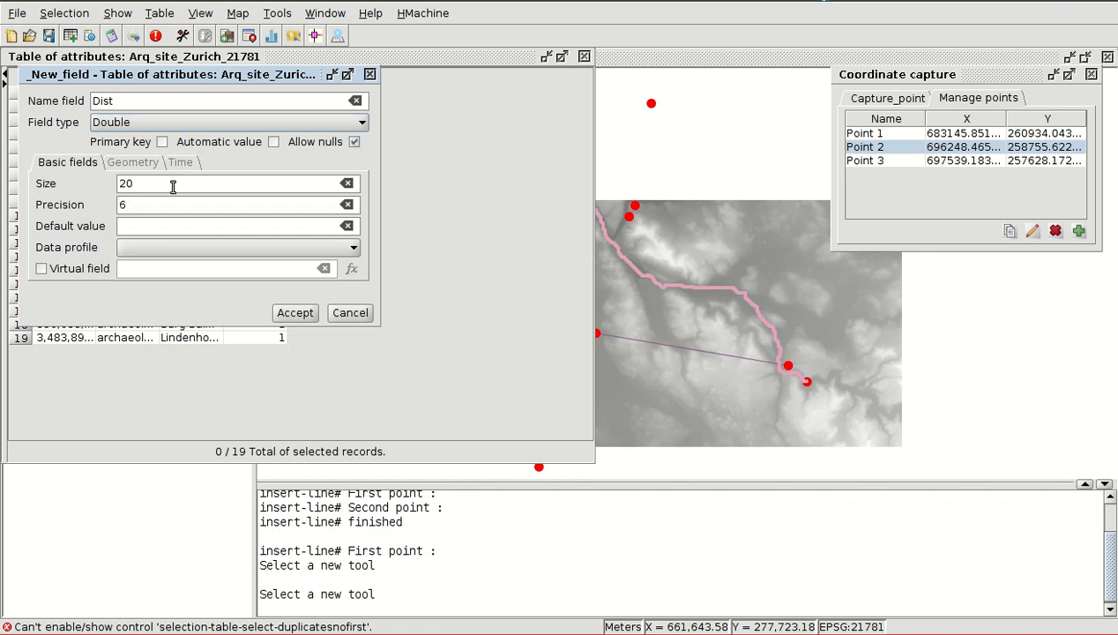
pyautogui.moveTo(140, 204); pyautogui.dragTo(100, 203)
pyautogui.click(294, 313)
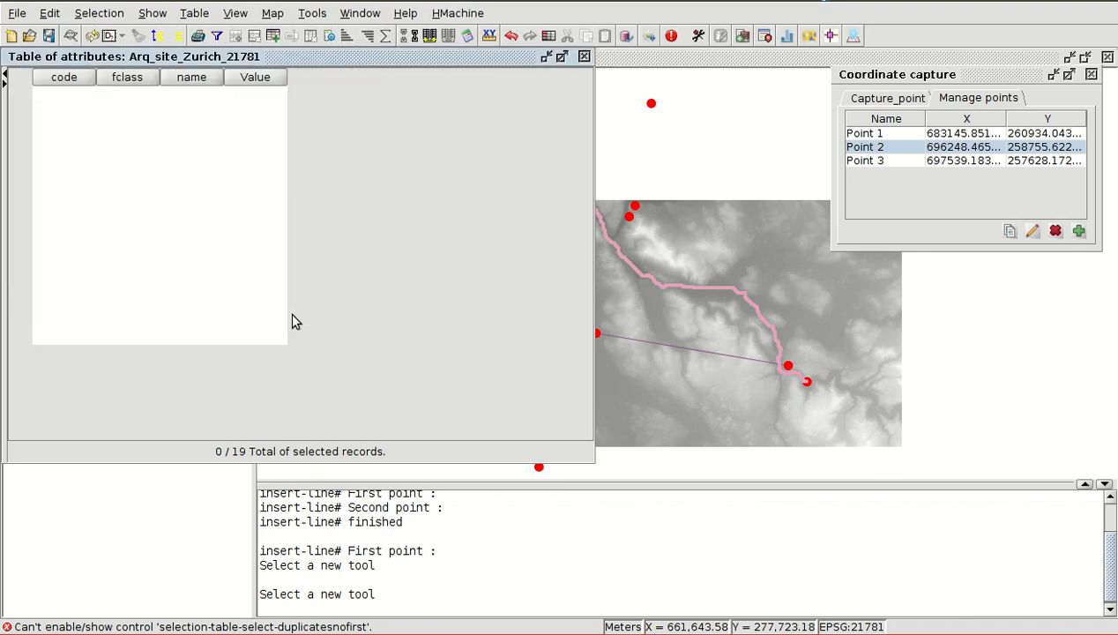
# - Open the Field Calculator for the Dist column and insert the OGC function ST_Distance into the expression
pyautogui.click(326, 79)
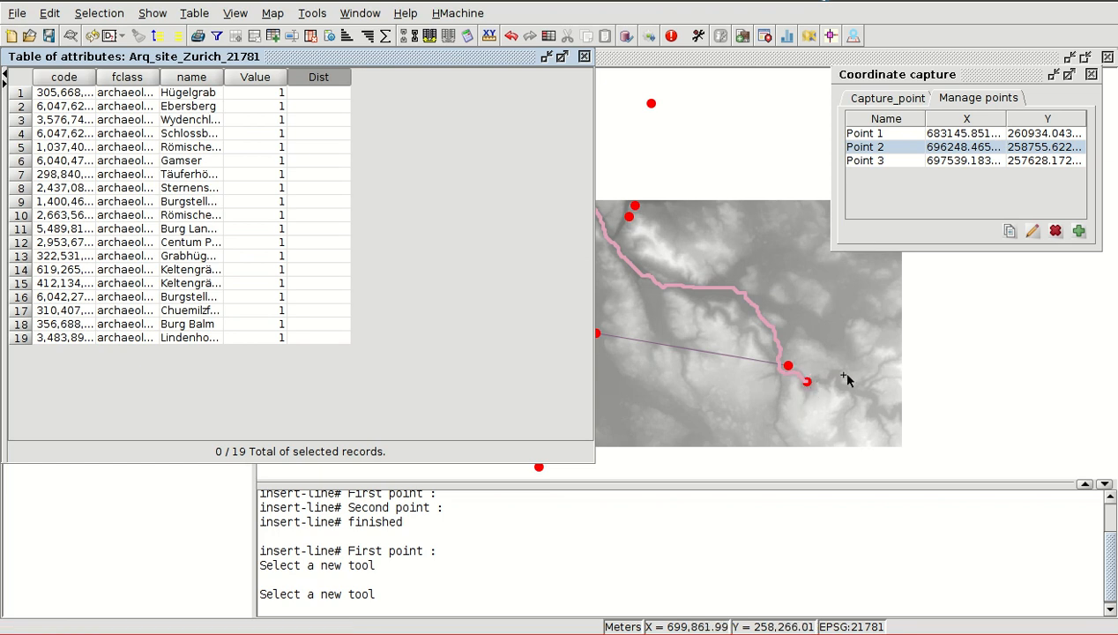
pyautogui.scroll(-2, 837, 370)
pyautogui.scroll(-1, 716, 232)
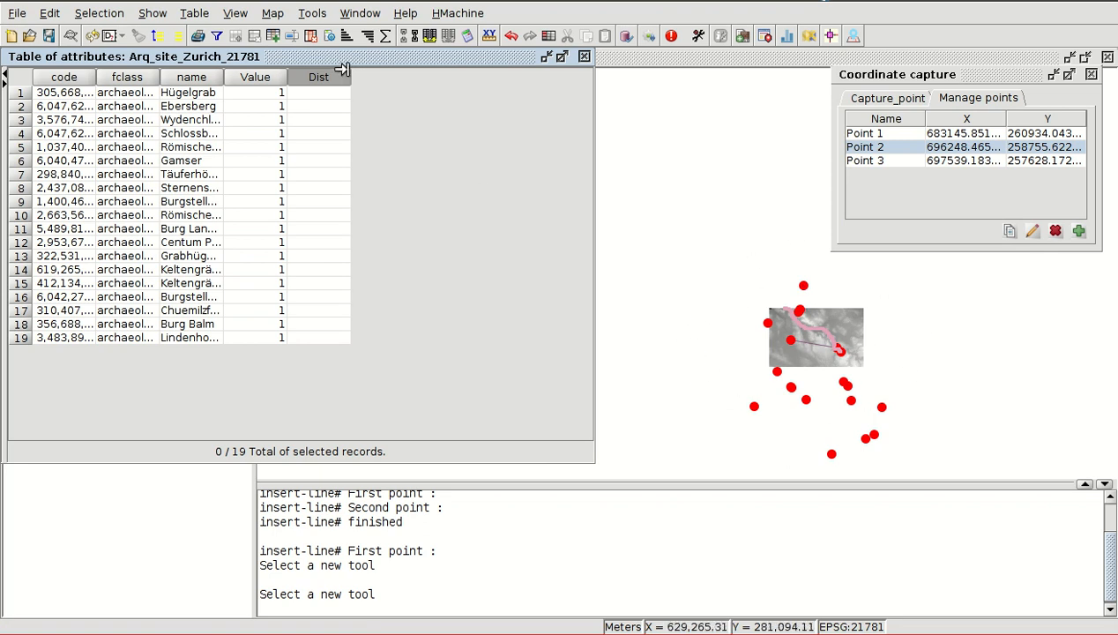
pyautogui.click(466, 44)
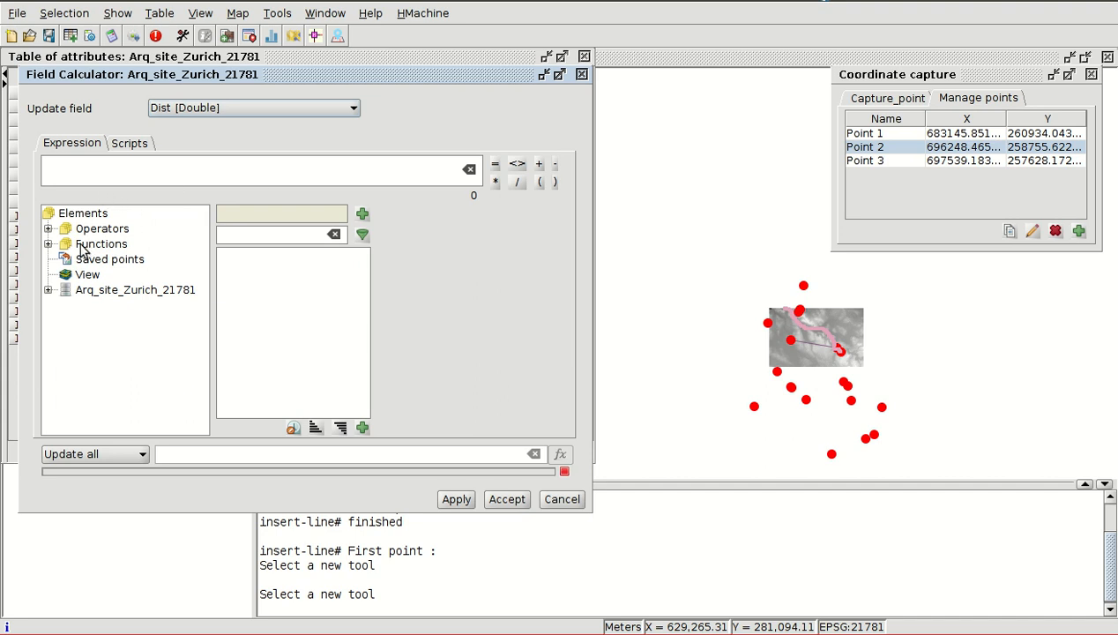
pyautogui.click(49, 245)
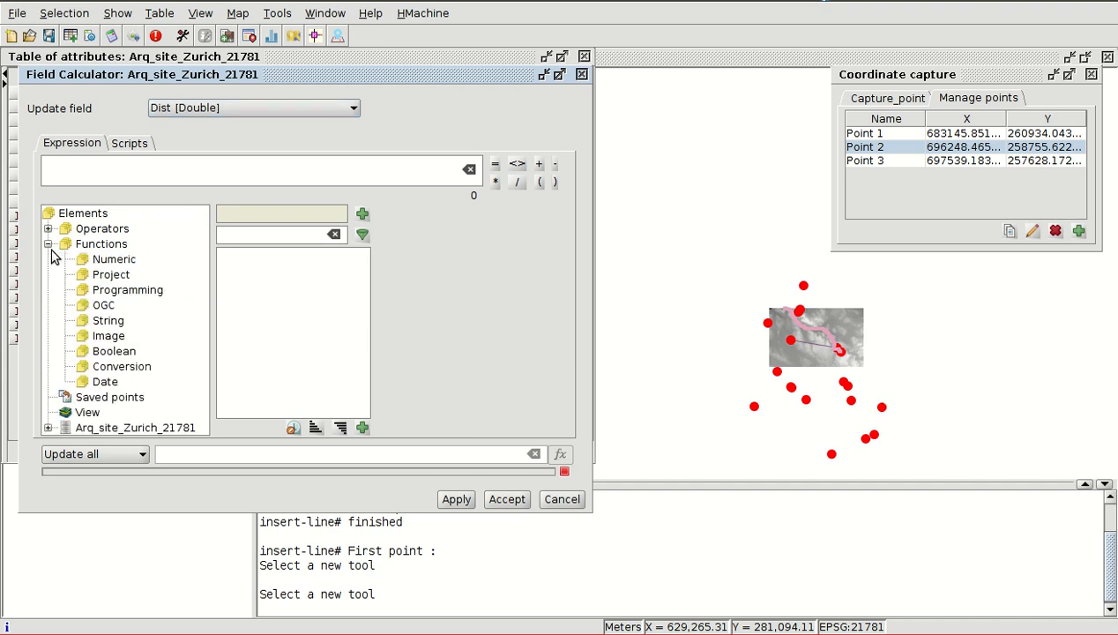
pyautogui.click(102, 307)
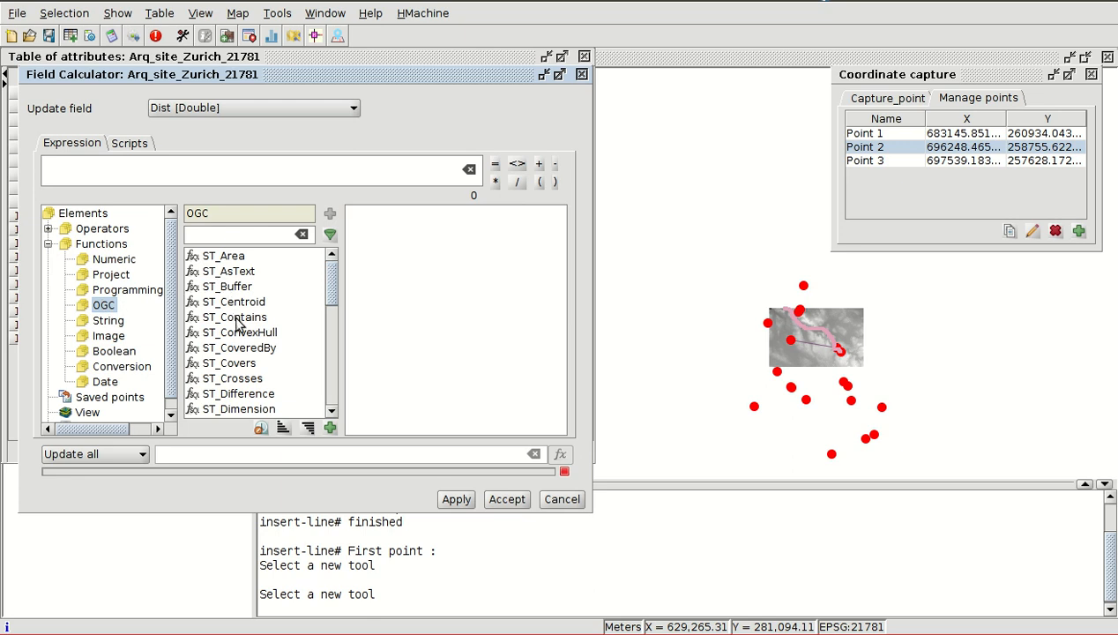
pyautogui.scroll(-1, 245, 351)
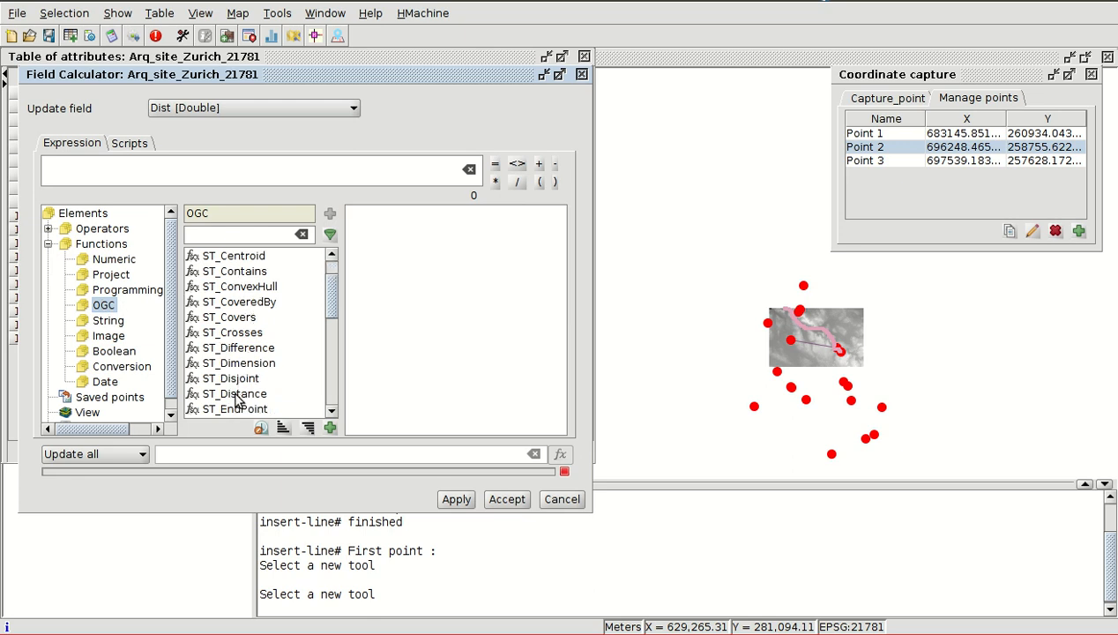
pyautogui.doubleClick(235, 397)
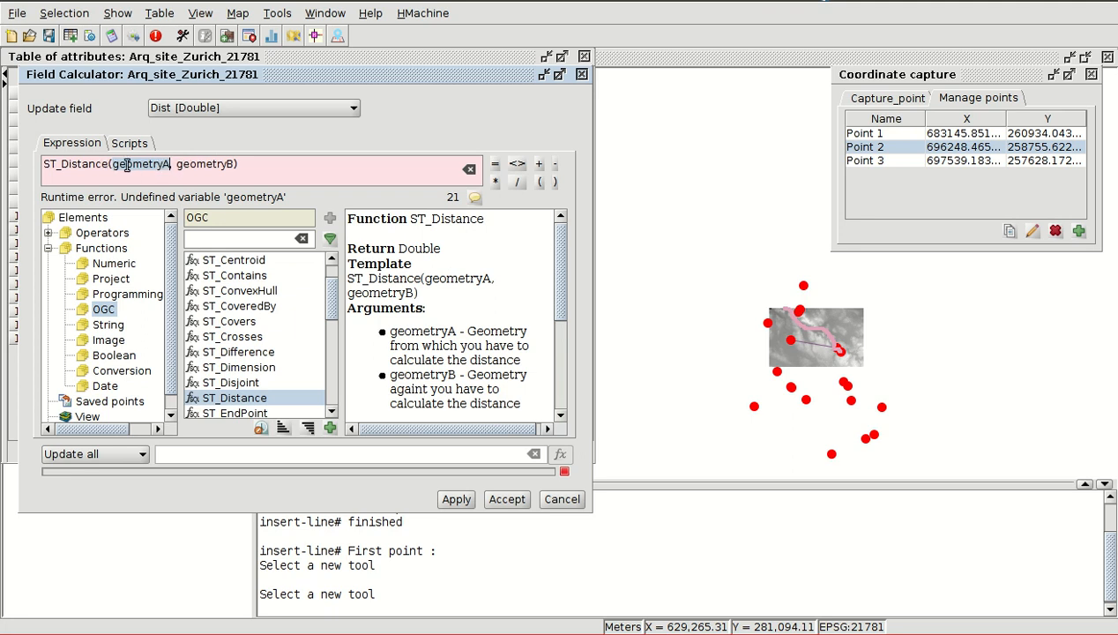
# - Replace the geometryA argument of ST_Distance with the layer's GEOMETRY field
pyautogui.scroll(-1, 92, 378)
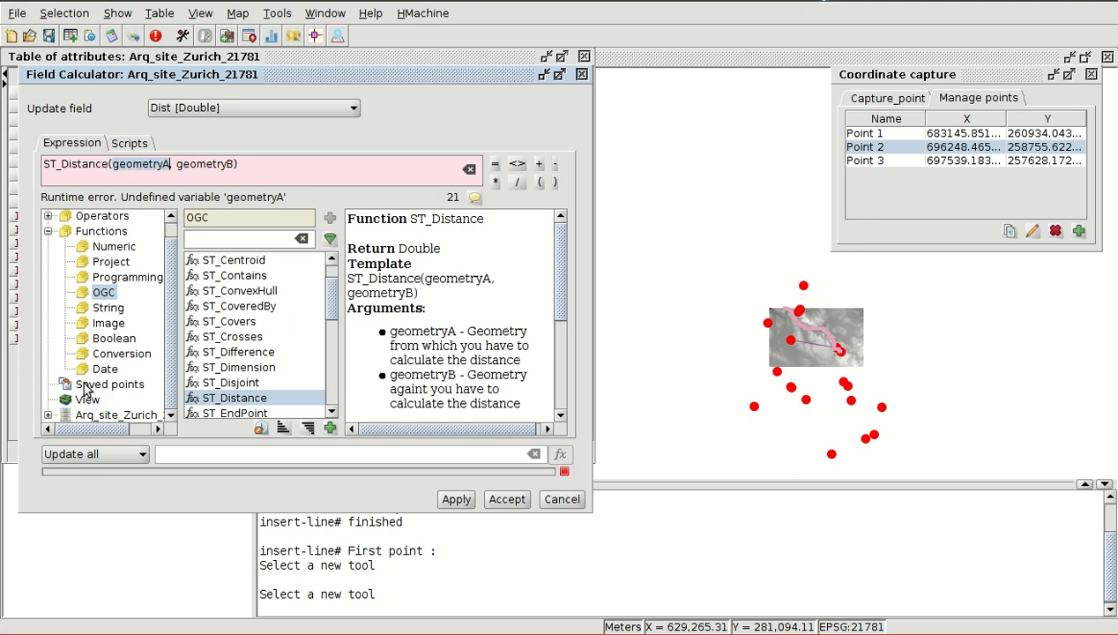
pyautogui.click(49, 416)
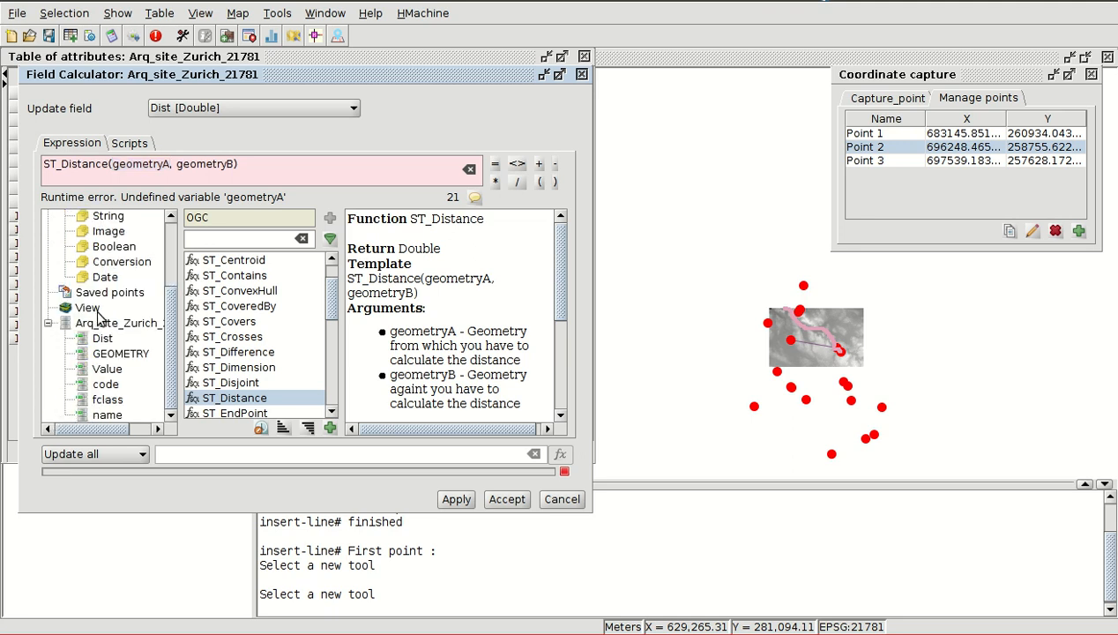
pyautogui.doubleClick(123, 354)
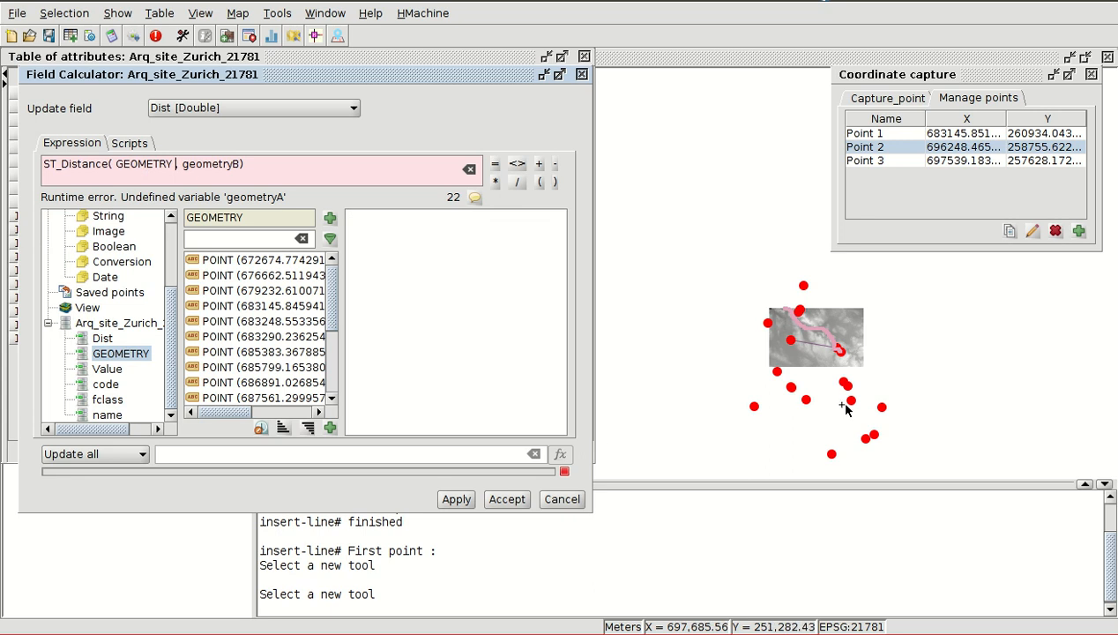
# - Replace the geometryB argument of ST_Distance with saved Point 3
pyautogui.doubleClick(214, 166)
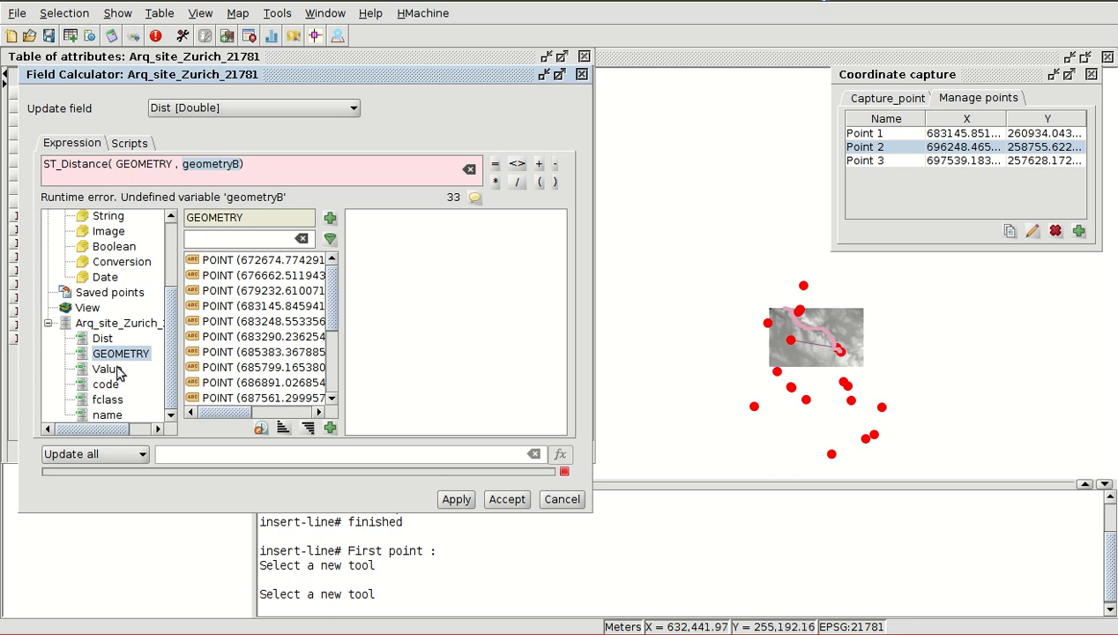
pyautogui.click(103, 293)
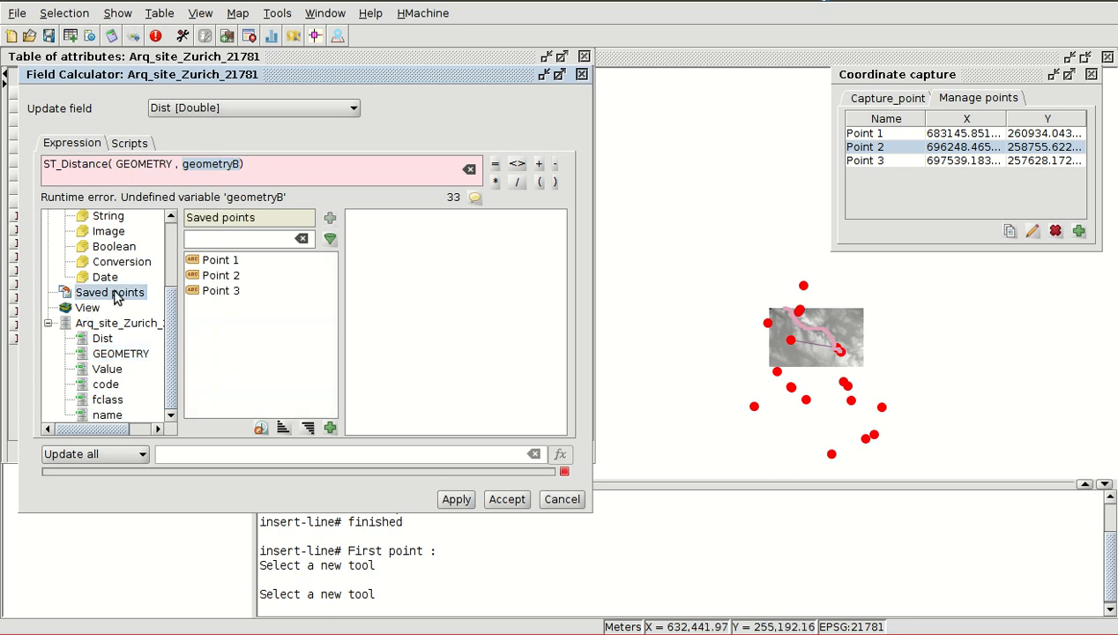
pyautogui.doubleClick(223, 293)
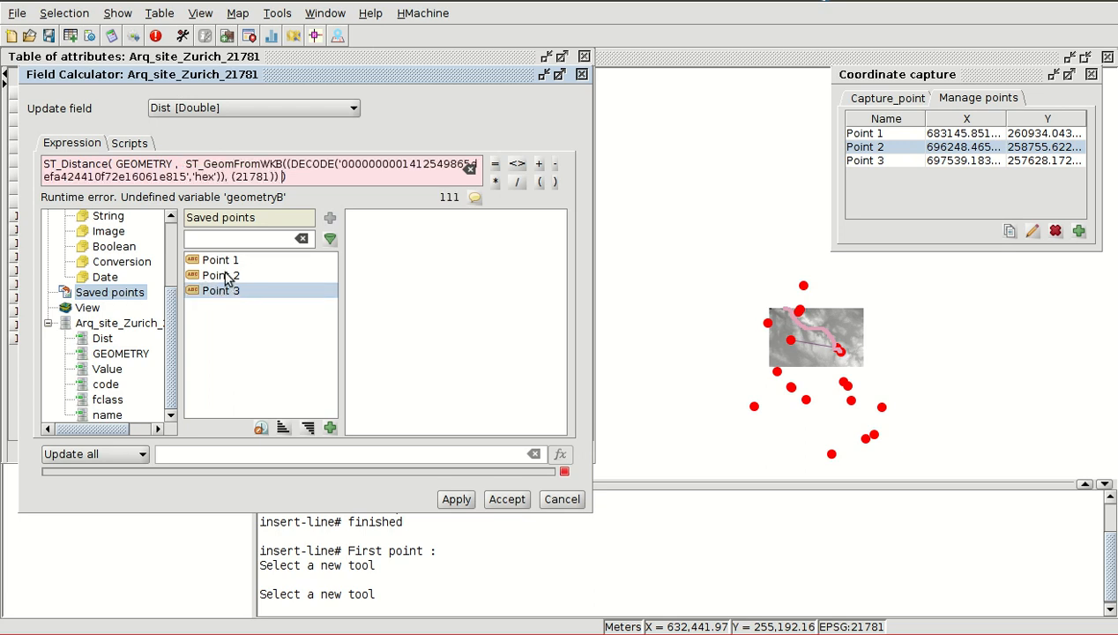
# - Check both ST_Distance arguments and calculate the Dist field for all records, closing the Field Calculator
pyautogui.doubleClick(137, 164)
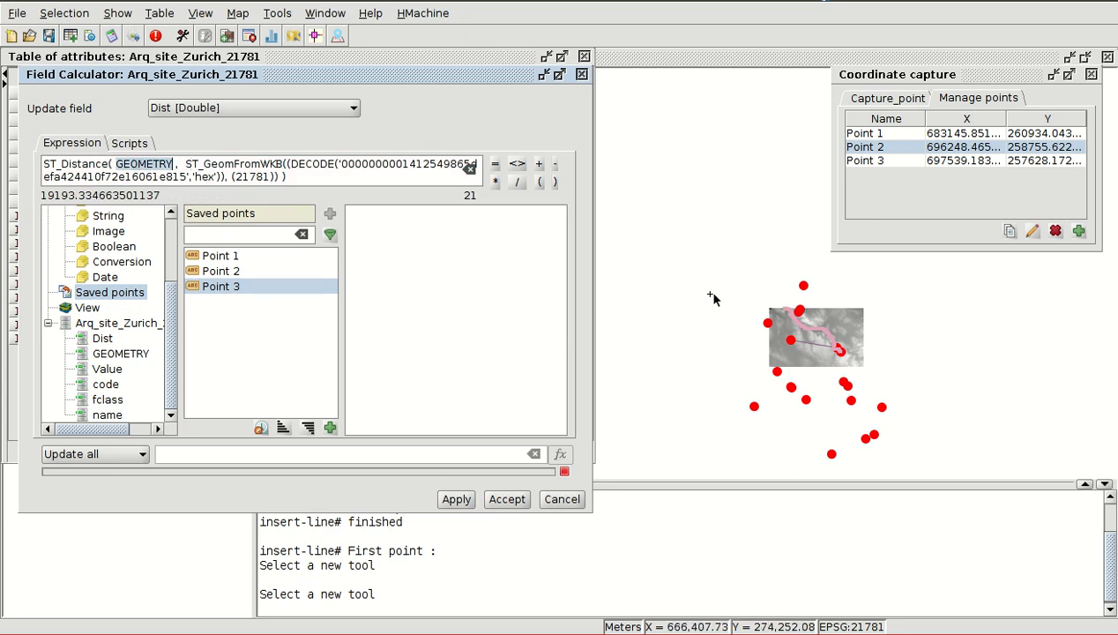
pyautogui.moveTo(185, 164); pyautogui.dragTo(281, 177)
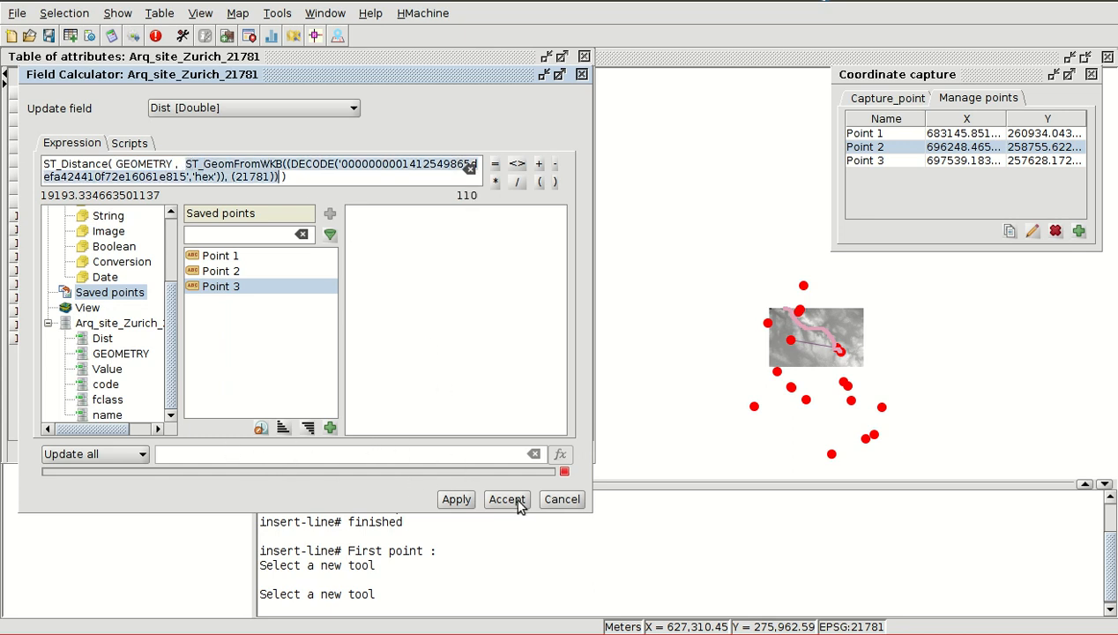
pyautogui.click(457, 499)
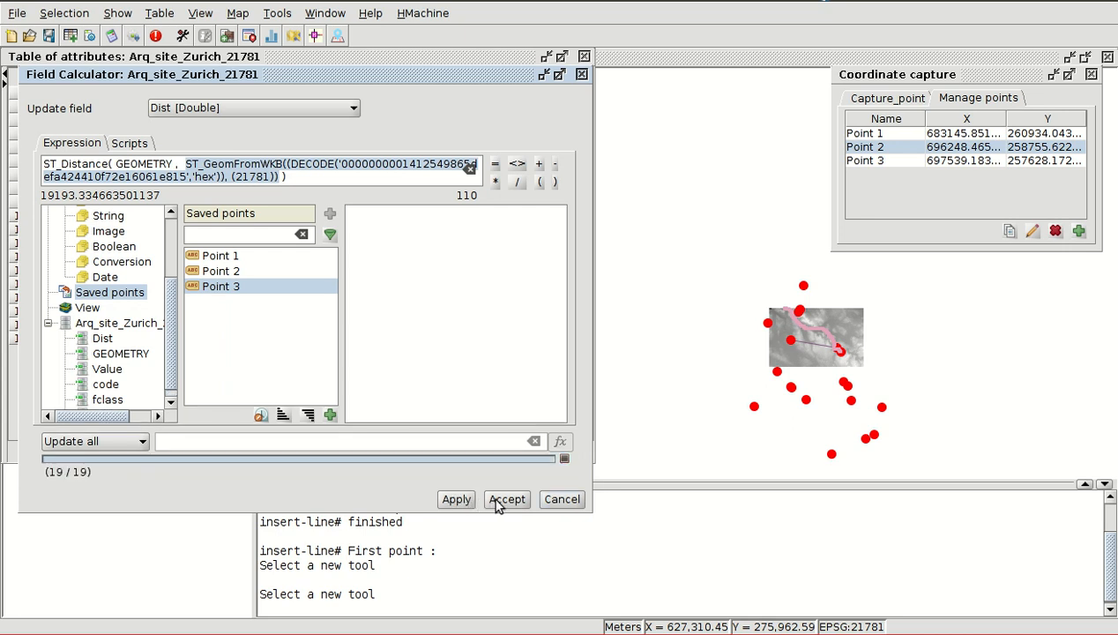
pyautogui.click(506, 500)
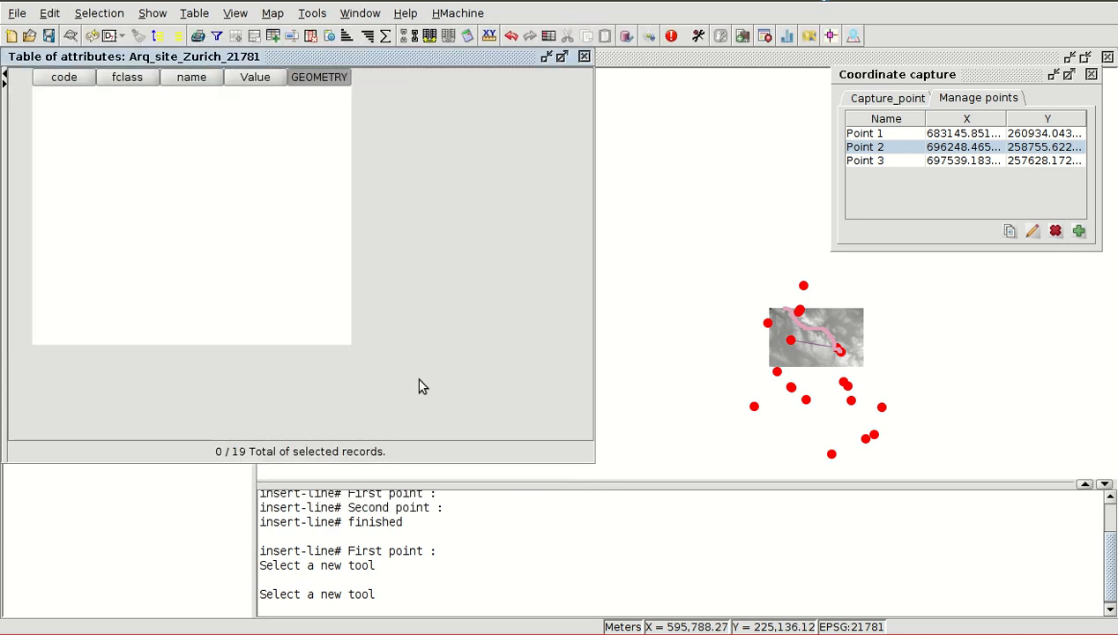
# - Widen the Dist column and examine the calculated distances of several sites in the attribute table
pyautogui.click(325, 96)
pyautogui.click(324, 107)
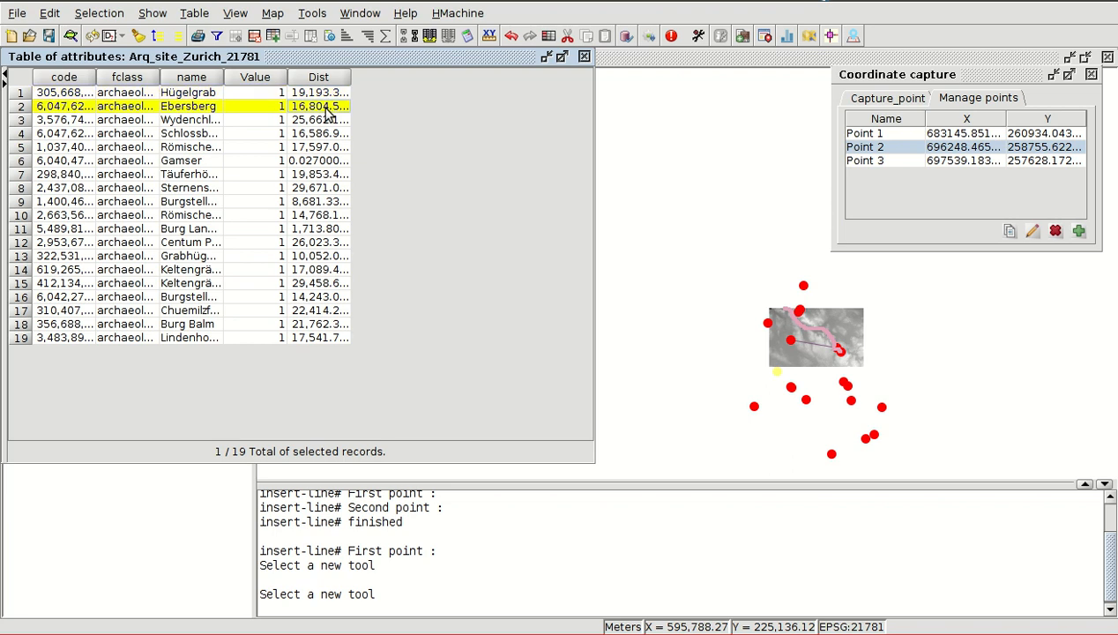
pyautogui.click(327, 121)
pyautogui.click(330, 93)
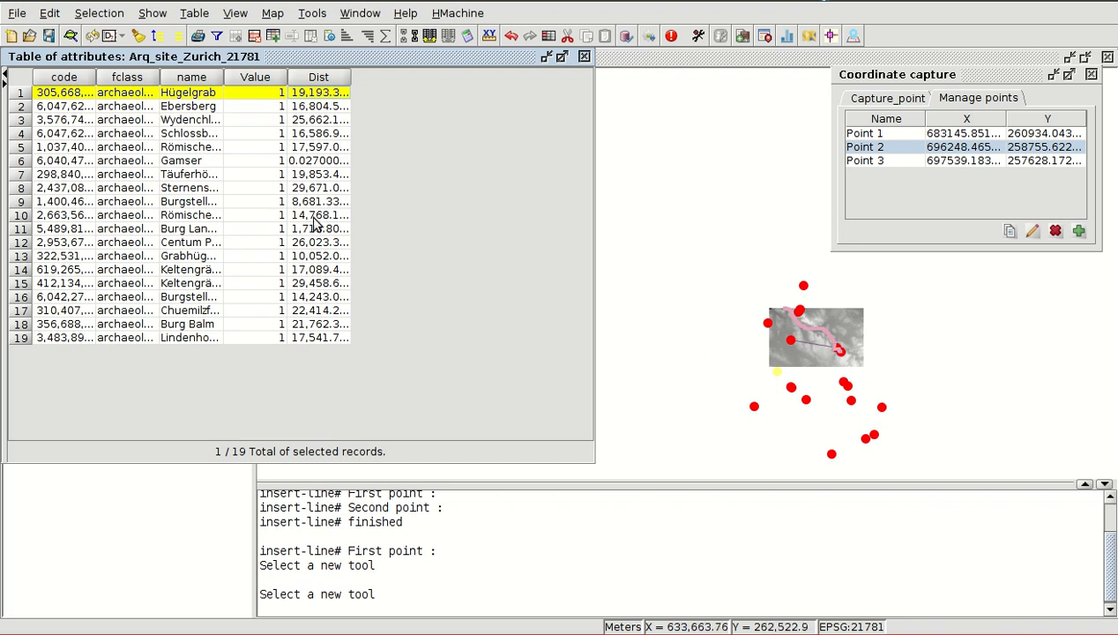
pyautogui.moveTo(347, 82); pyautogui.dragTo(411, 82)
pyautogui.click(369, 163)
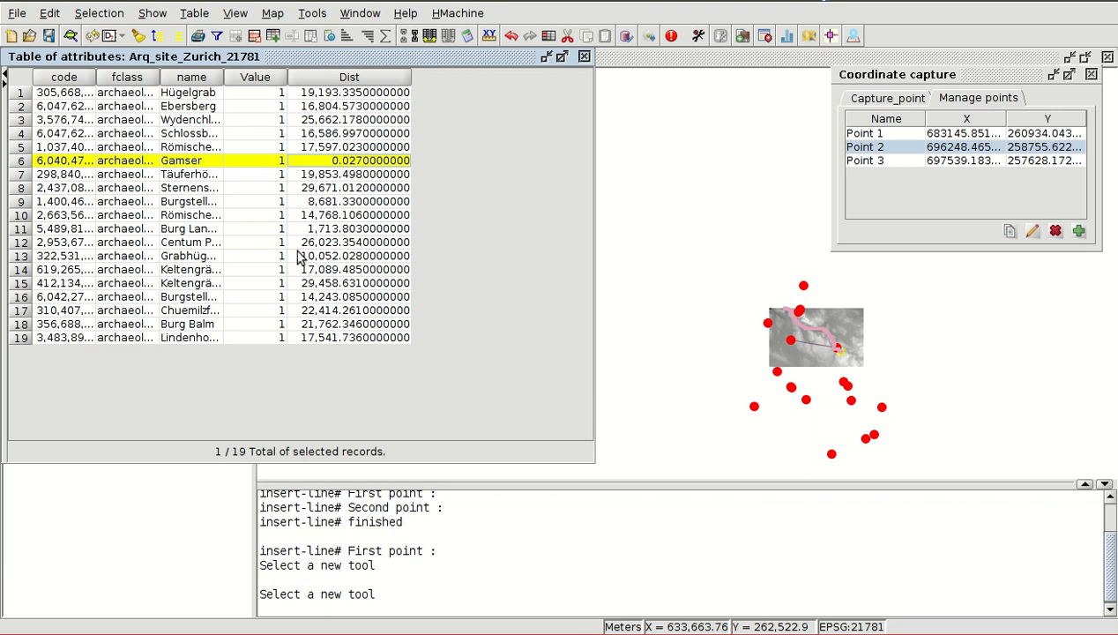
pyautogui.click(316, 120)
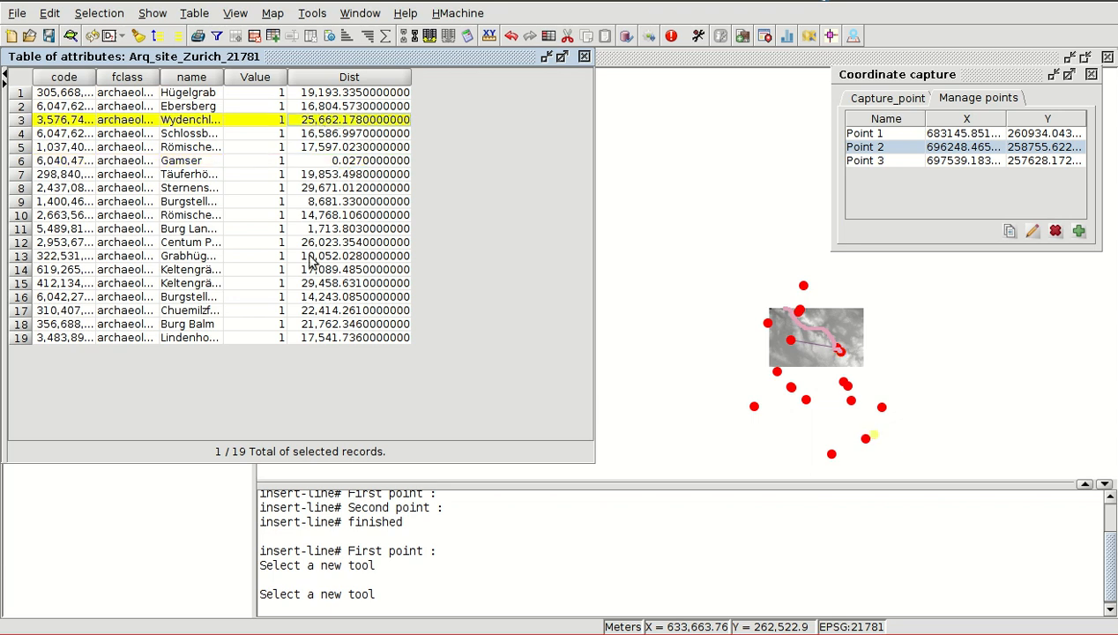
pyautogui.click(317, 284)
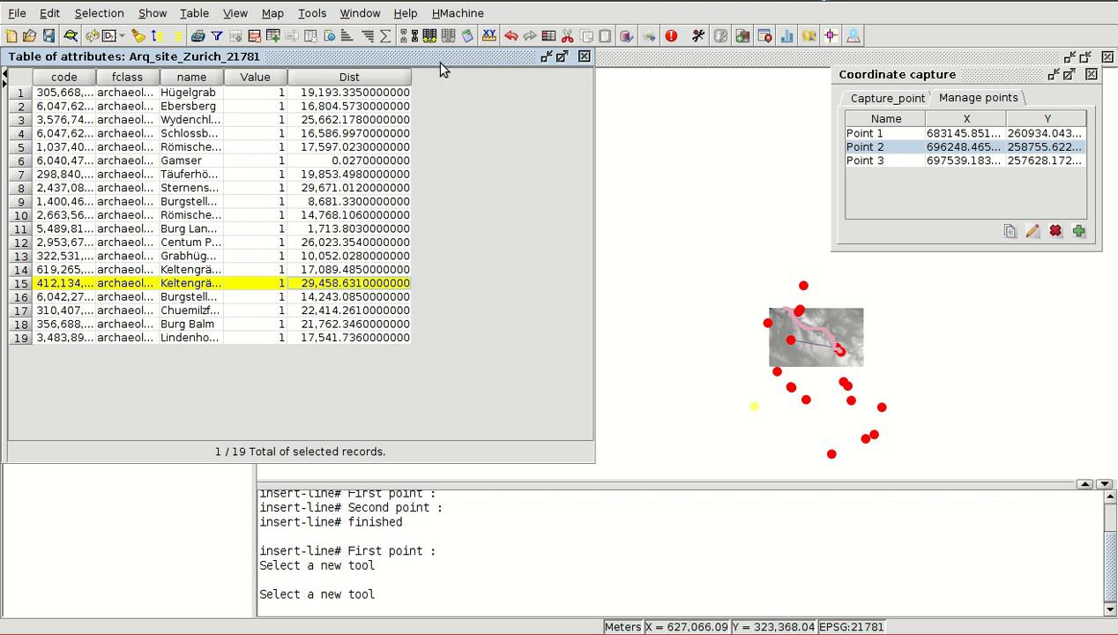
# - Close the attribute table, finish editing the Arq_site_Zurich_21781 layer and save its changes
pyautogui.click(584, 56)
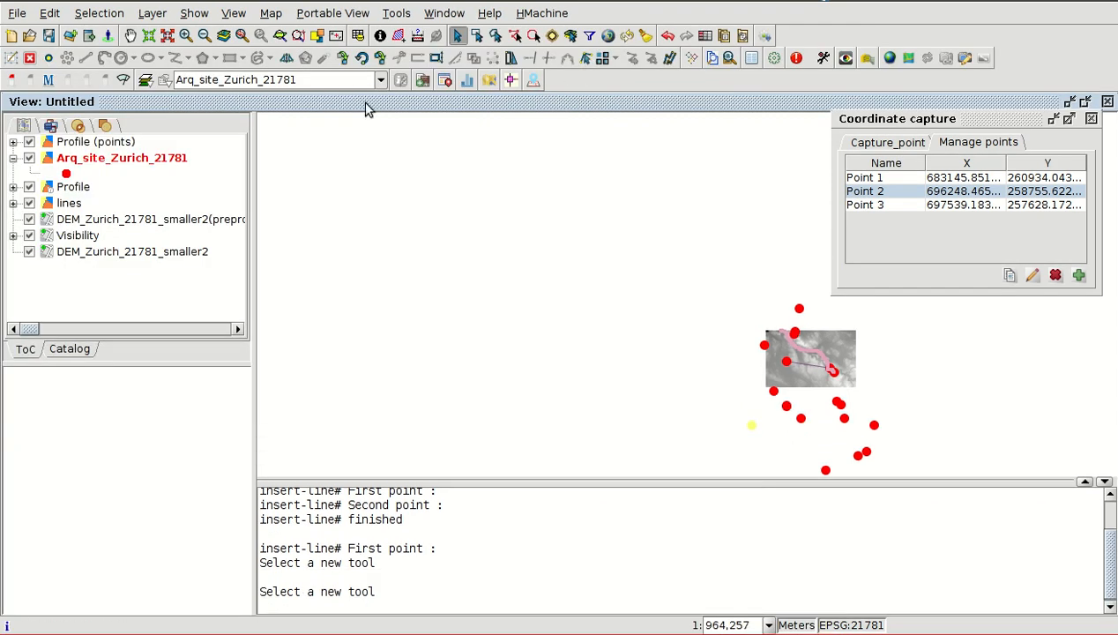
pyautogui.rightClick(150, 166)
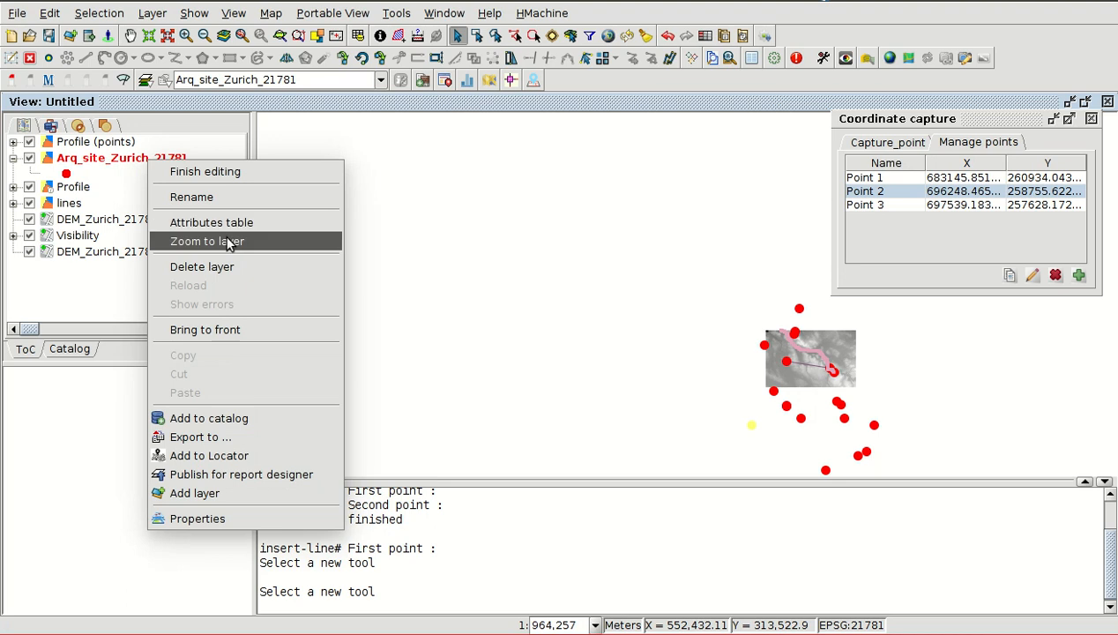
pyautogui.click(216, 170)
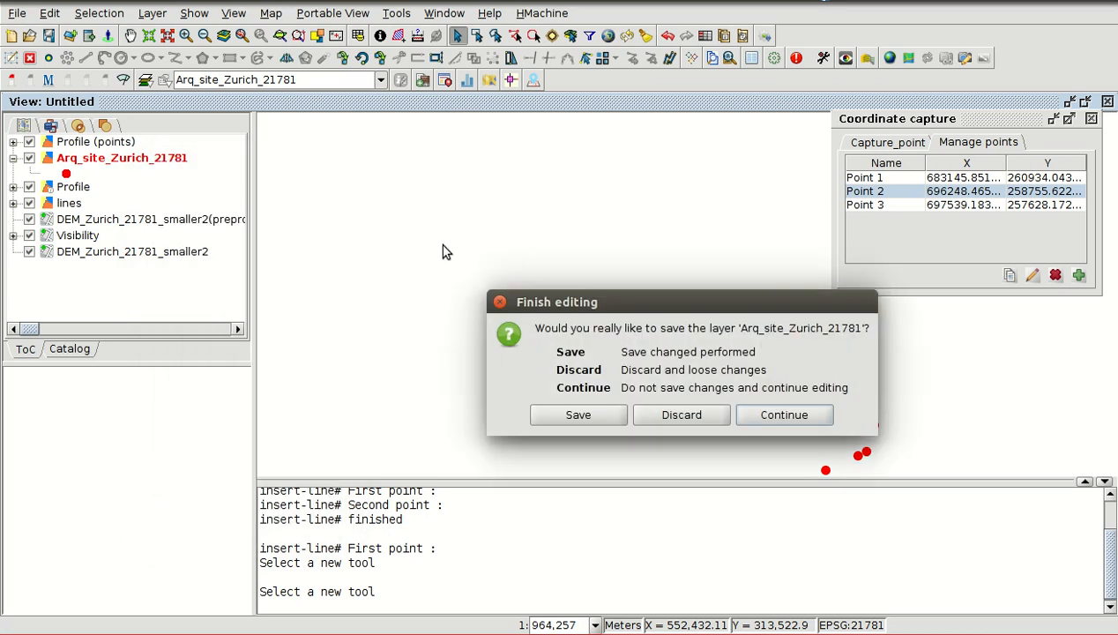
pyautogui.click(598, 414)
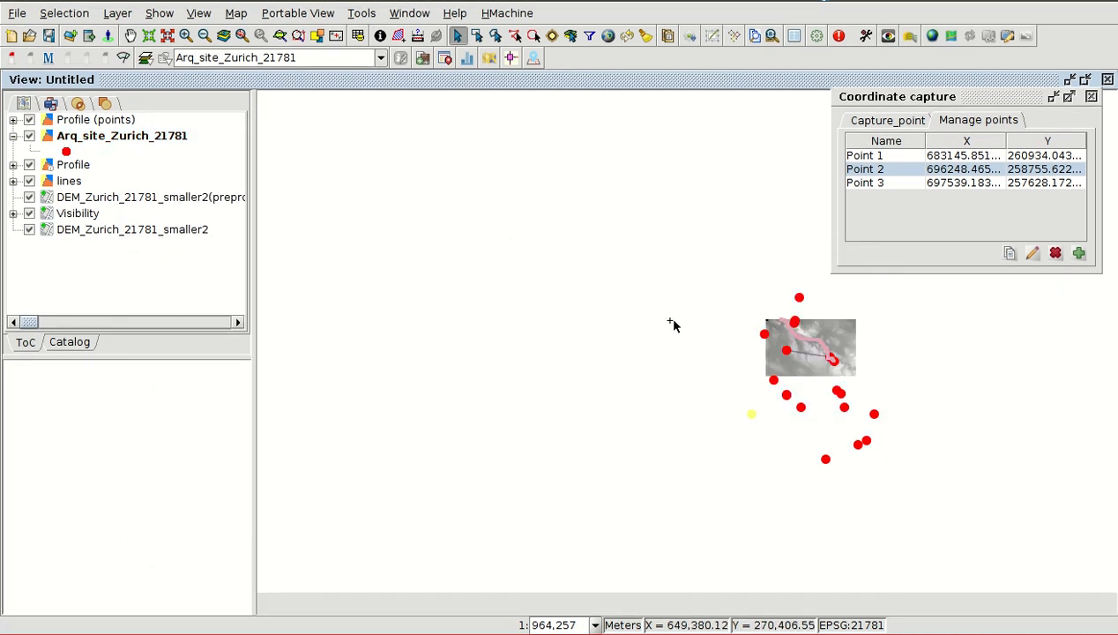
# - Open Select by attributes for Arq_site_Zurich_21781 and move its window so the sites on the map stay uncovered
pyautogui.scroll(1, 811, 393)
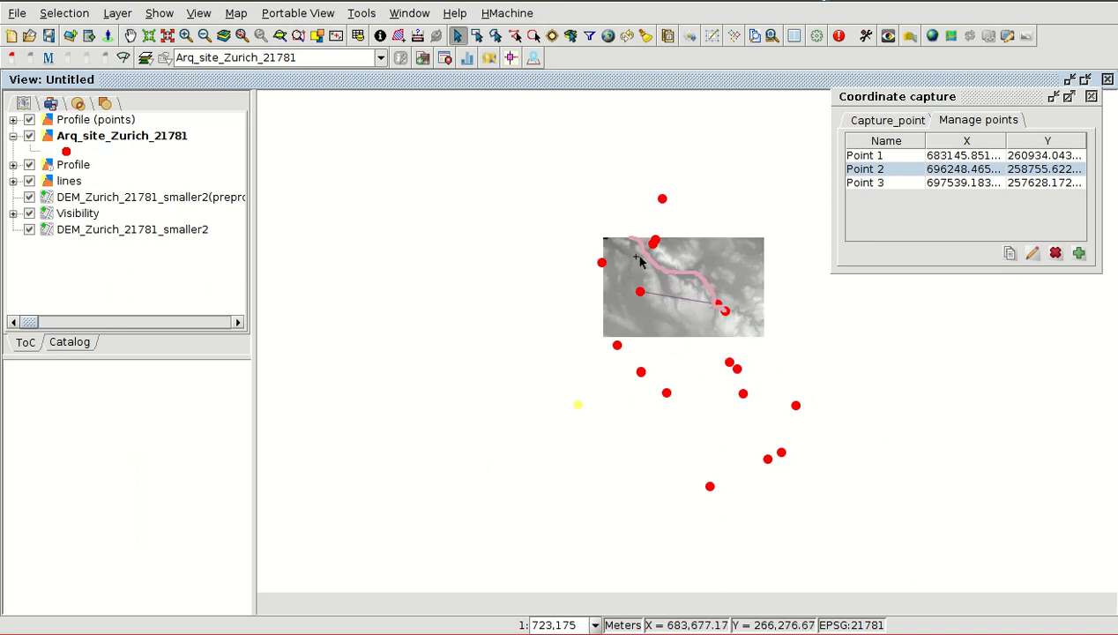
pyautogui.click(78, 22)
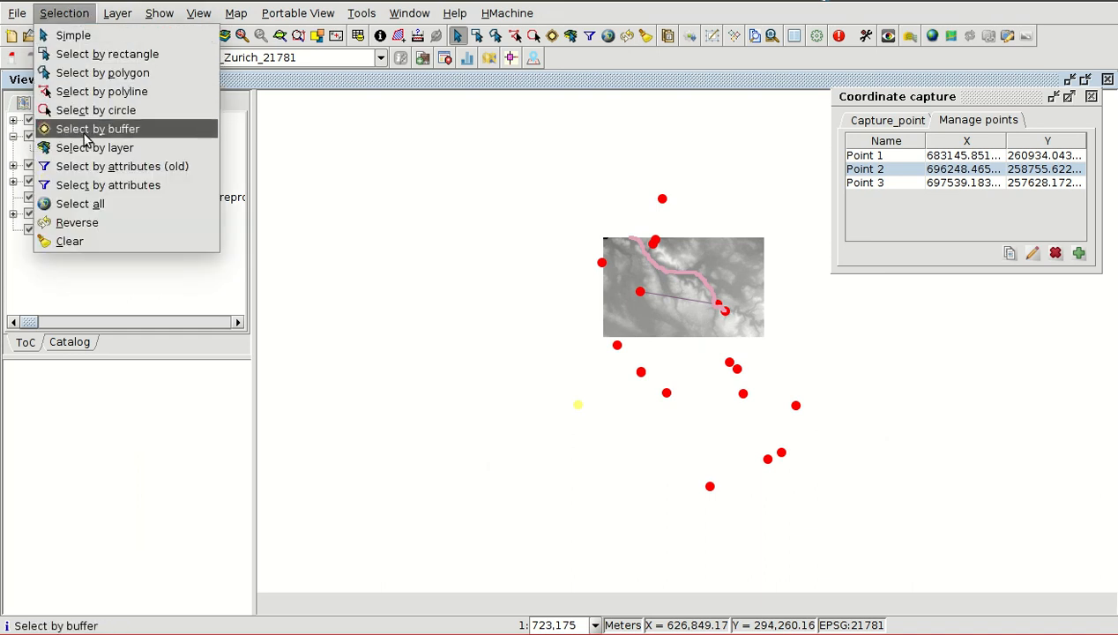
pyautogui.click(97, 187)
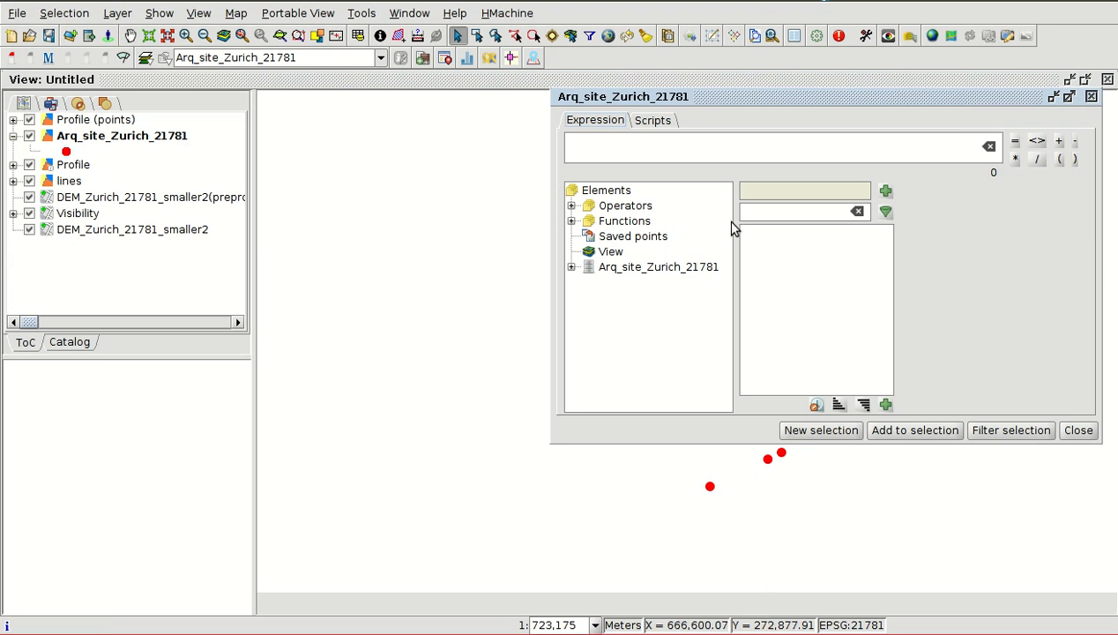
pyautogui.moveTo(744, 96); pyautogui.dragTo(248, 101)
pyautogui.scroll(-1, 875, 320)
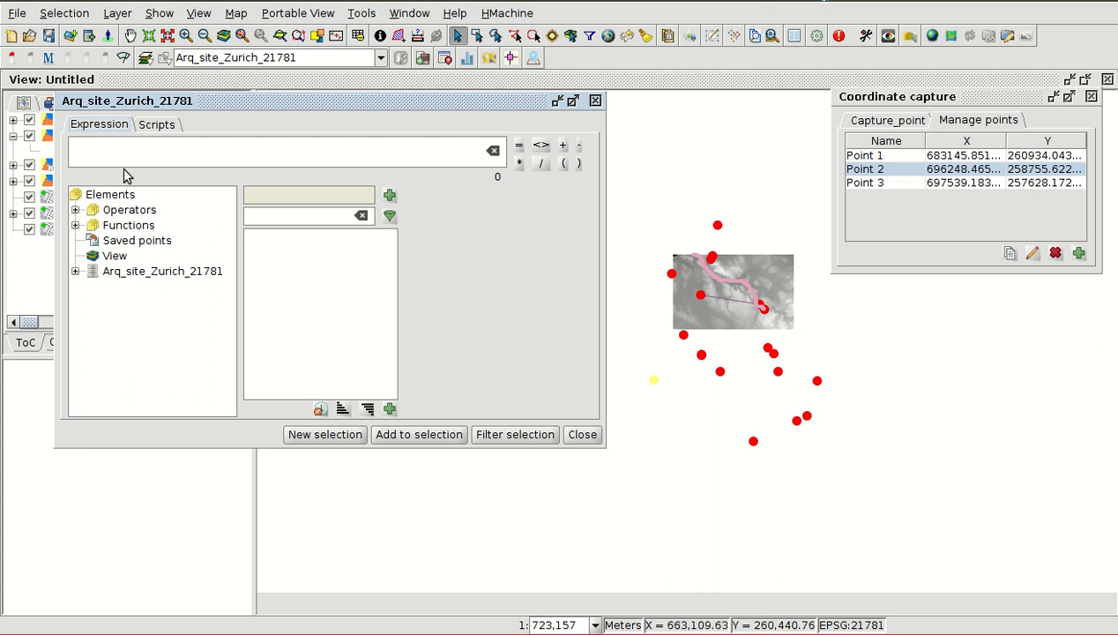
# - Insert the OGC function ST_Distance into the selection expression
pyautogui.click(76, 272)
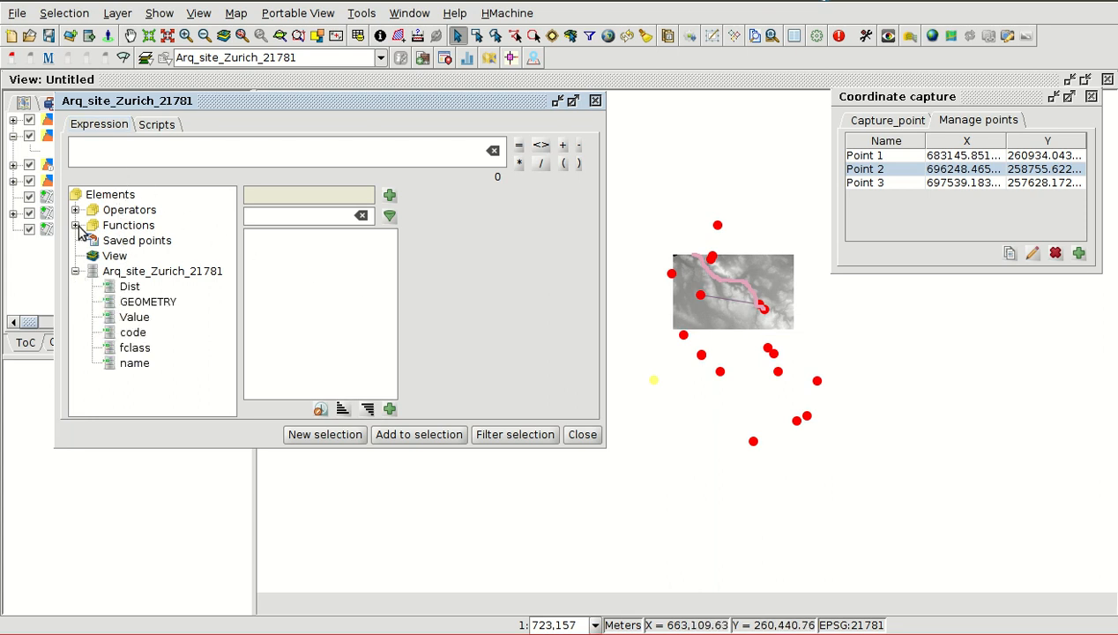
pyautogui.click(76, 225)
pyautogui.click(131, 286)
pyautogui.scroll(-1, 281, 328)
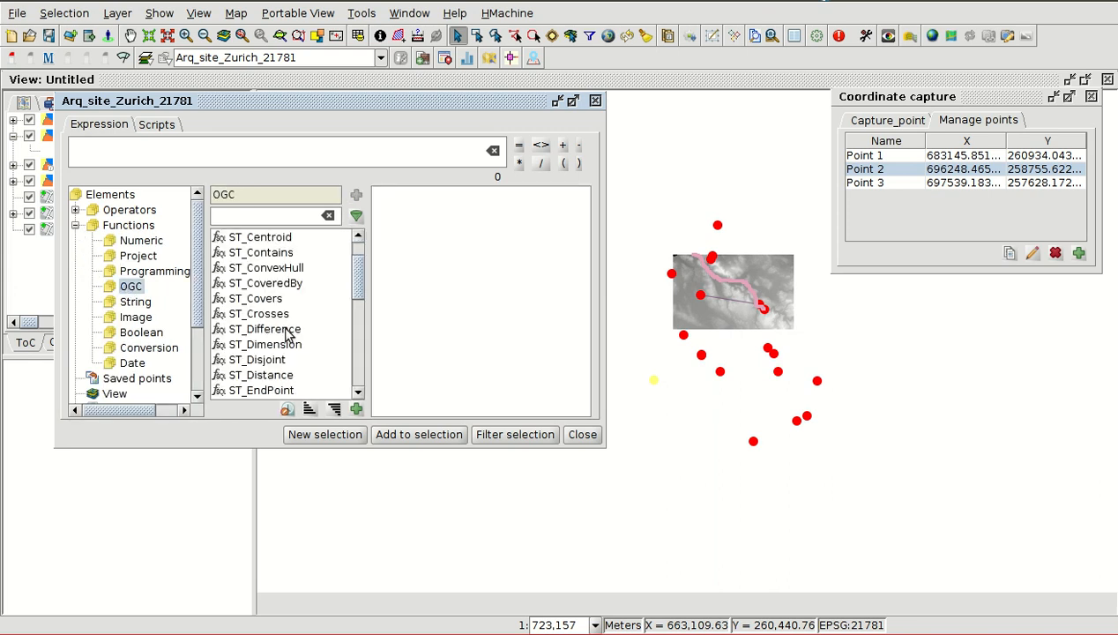
pyautogui.click(261, 375)
pyautogui.doubleClick(262, 374)
# - Replace the geometryA argument in the selection expression with the layer's GEOMETRY field
pyautogui.doubleClick(168, 146)
pyautogui.scroll(-2, 123, 331)
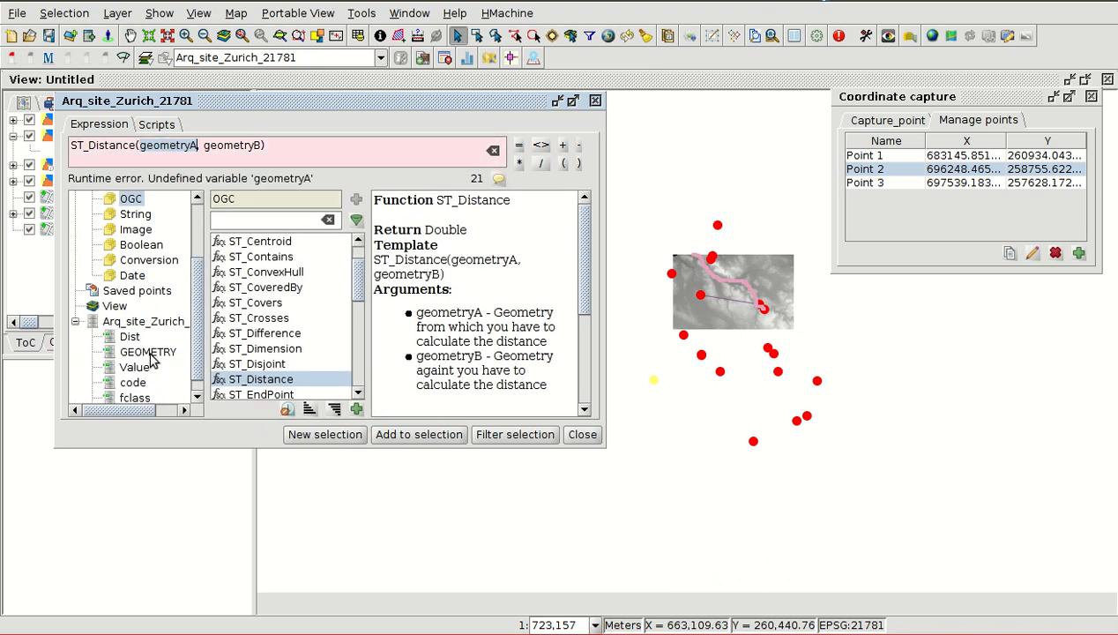
pyautogui.click(148, 352)
pyautogui.doubleClick(148, 352)
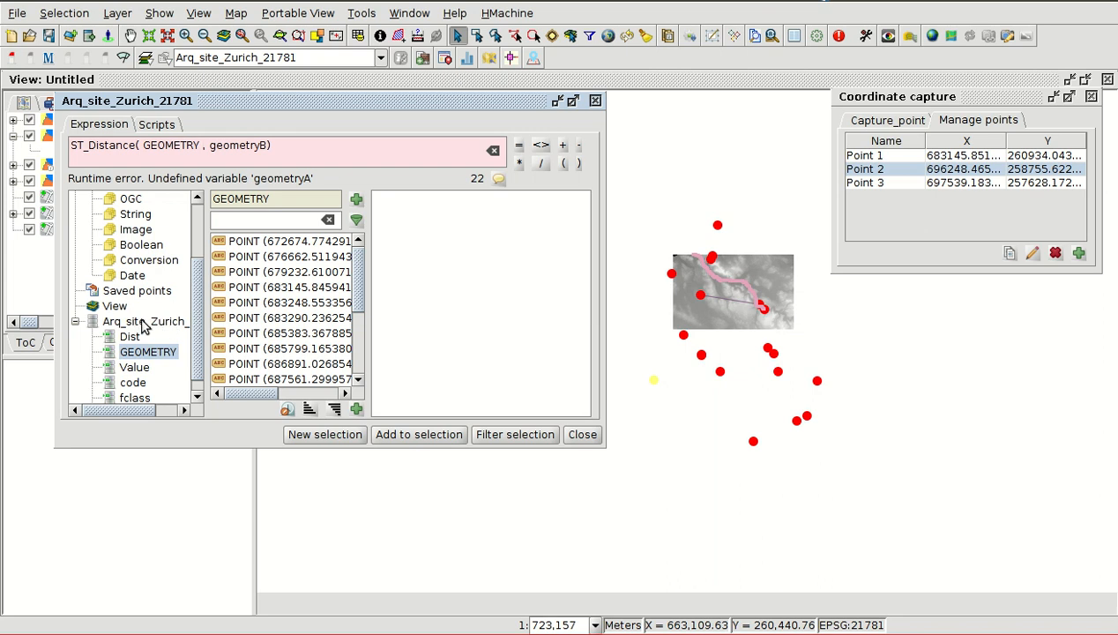
# - Replace the geometryB argument in the selection expression with saved Point 3
pyautogui.doubleClick(228, 144)
pyautogui.scroll(-1, 174, 353)
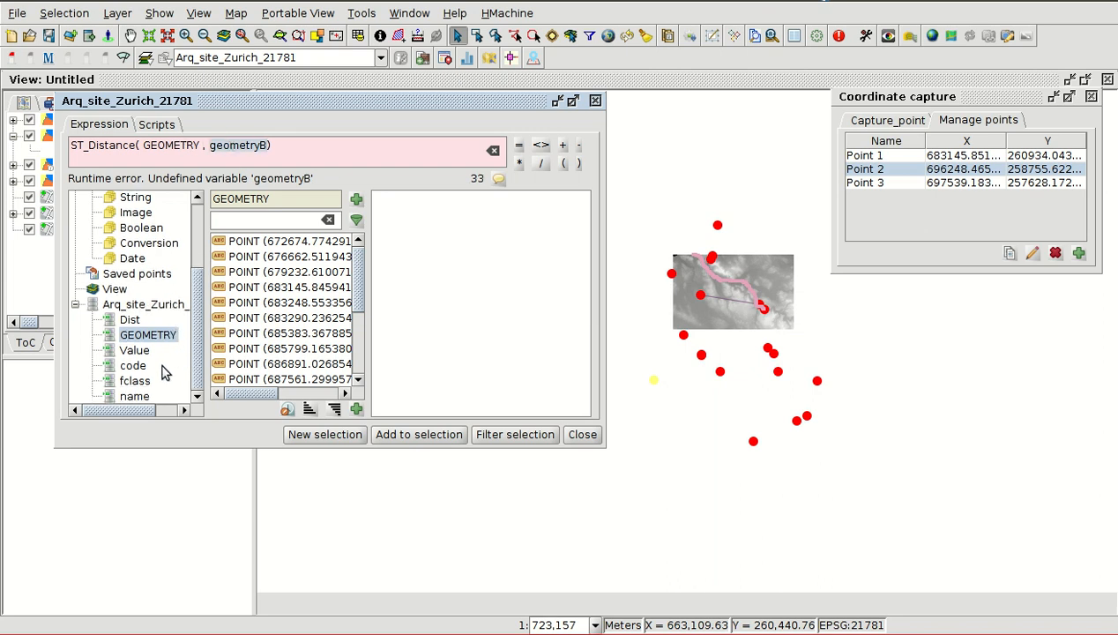
pyautogui.click(124, 275)
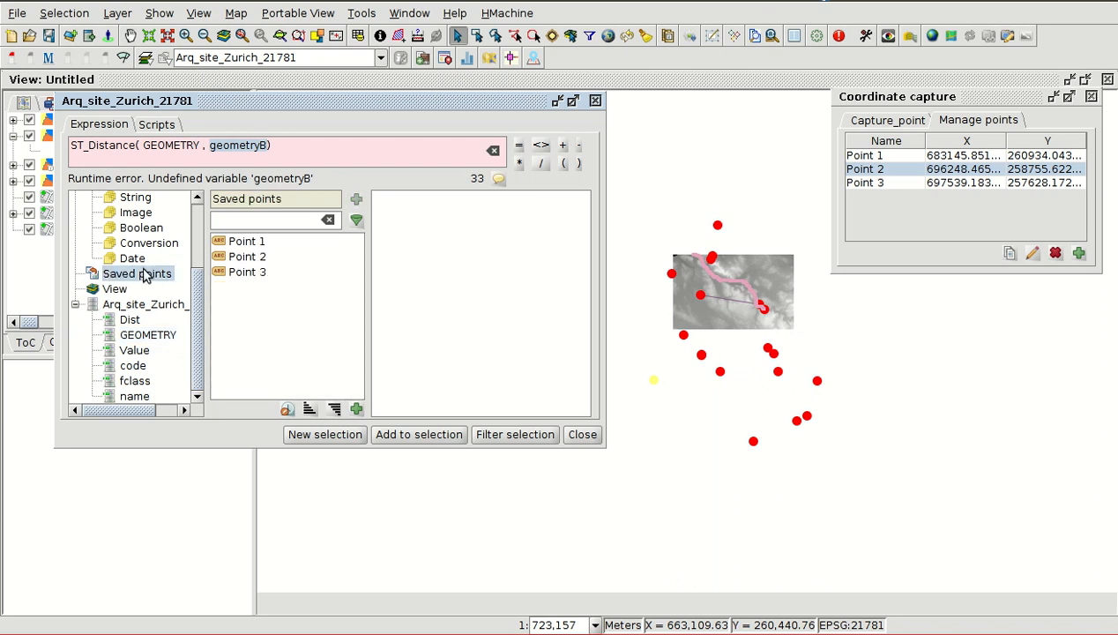
pyautogui.doubleClick(244, 274)
# - Complete the expression with a closing parenthesis and <25000, make a new selection with it, and close the selection window
pyautogui.write('), (21781) )<25000')
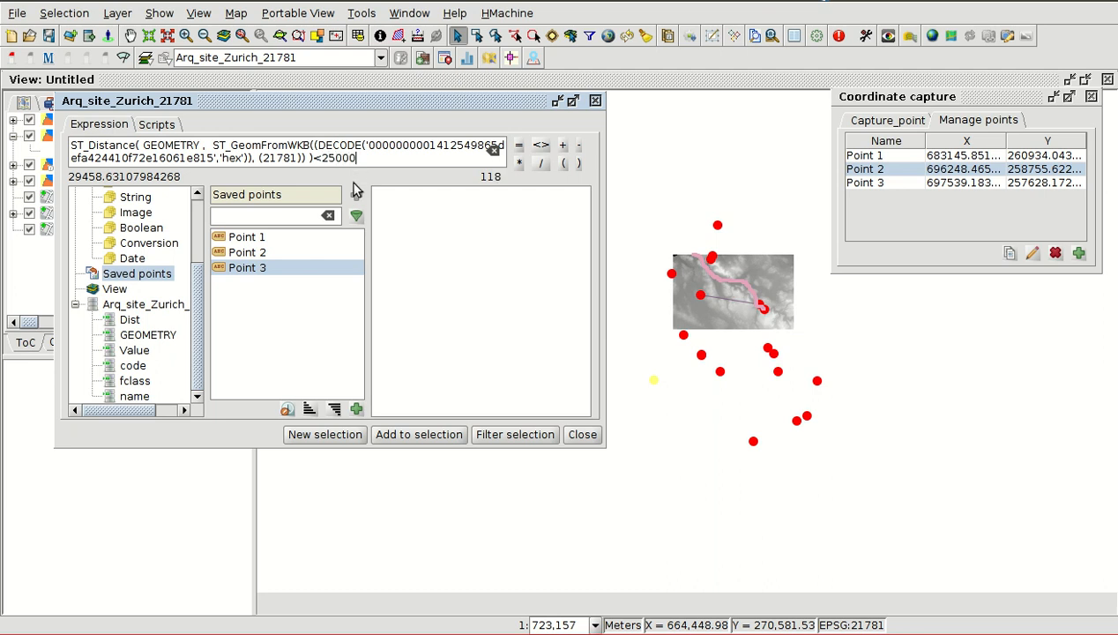
pyautogui.click(317, 438)
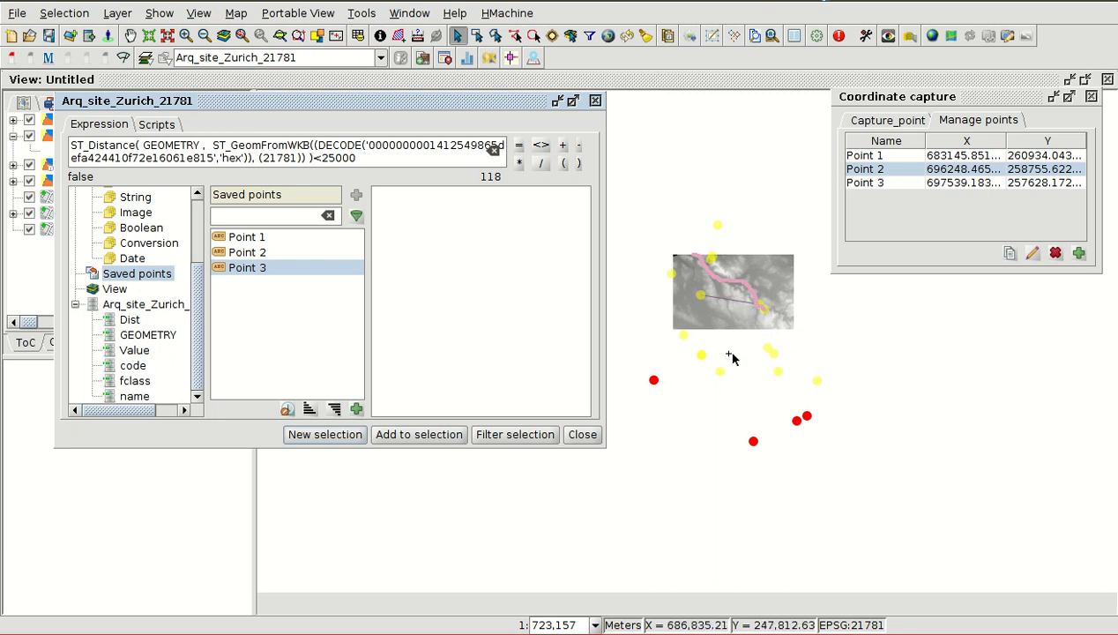
pyautogui.scroll(1, 762, 305)
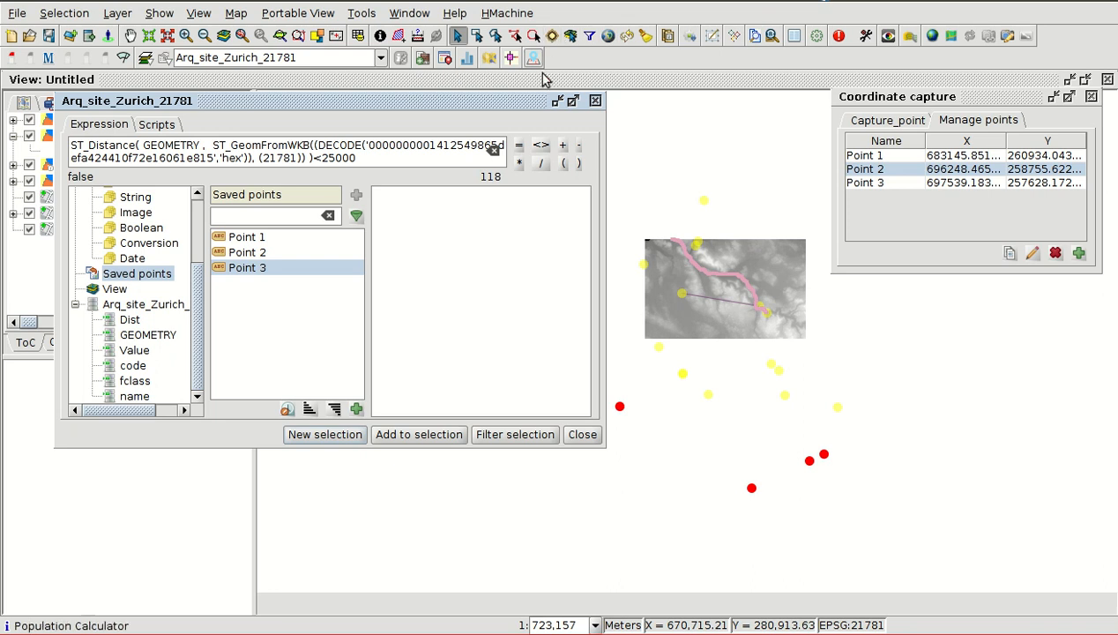
pyautogui.click(582, 434)
# - Measure distances from Point 3 to the northernmost and southeastern selected sites and the southwestern unselected site, and close Coordinate capture
pyautogui.click(417, 35)
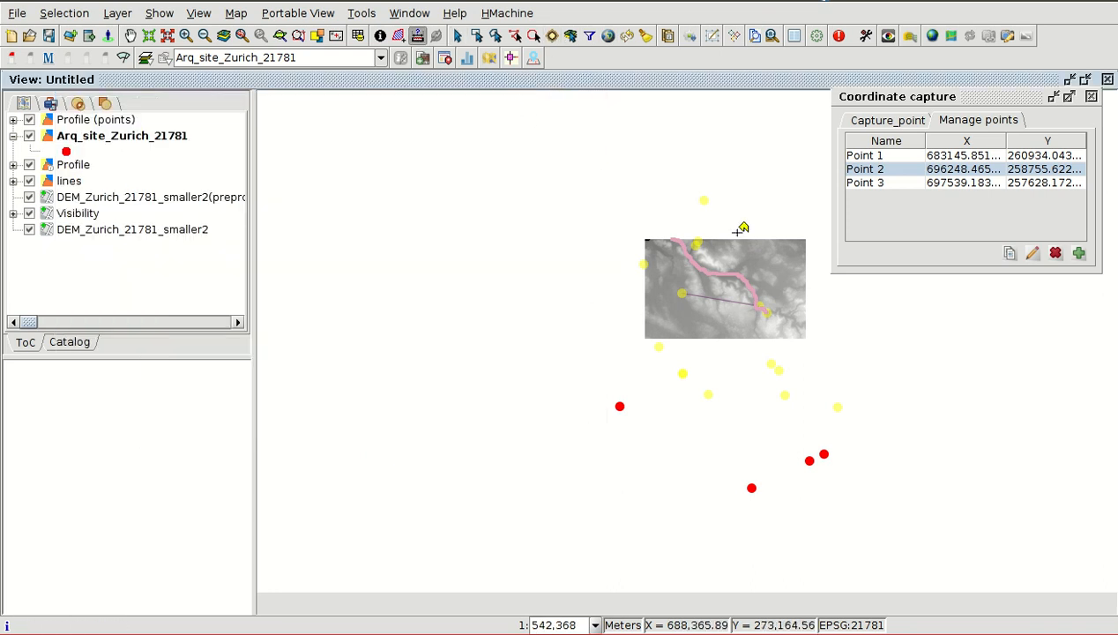
pyautogui.scroll(1, 776, 299)
pyautogui.scroll(1, 774, 303)
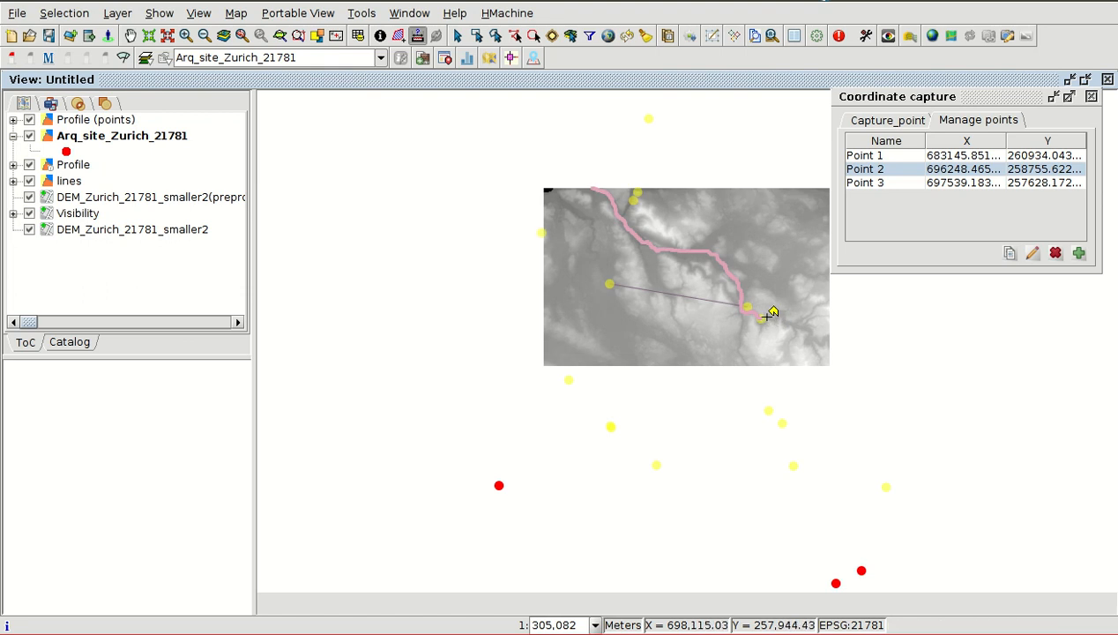
pyautogui.click(767, 315)
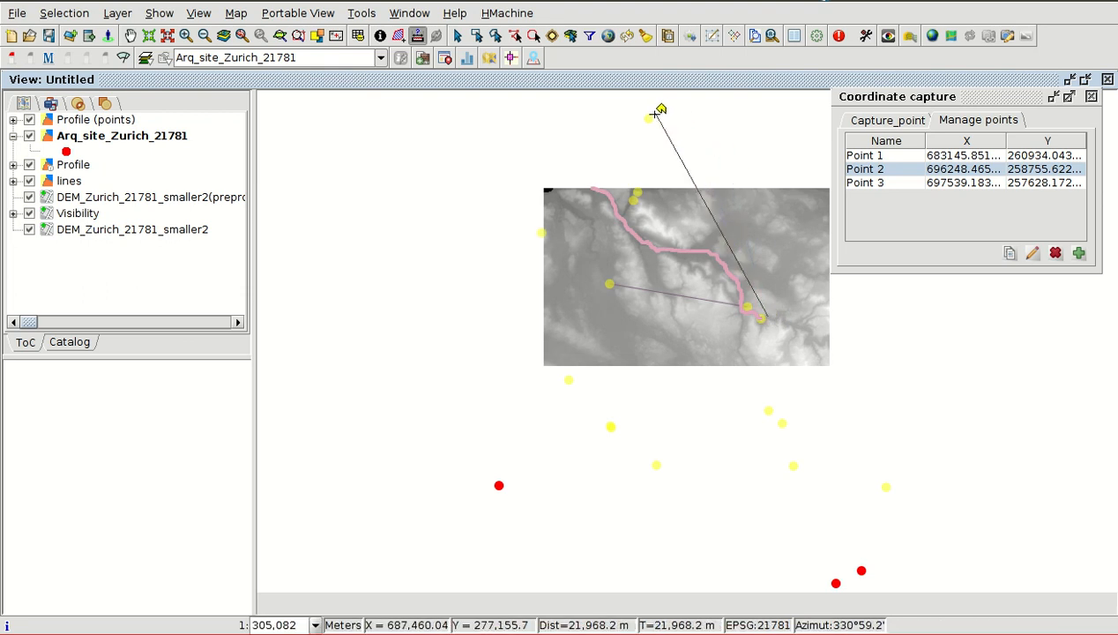
pyautogui.doubleClick(657, 110)
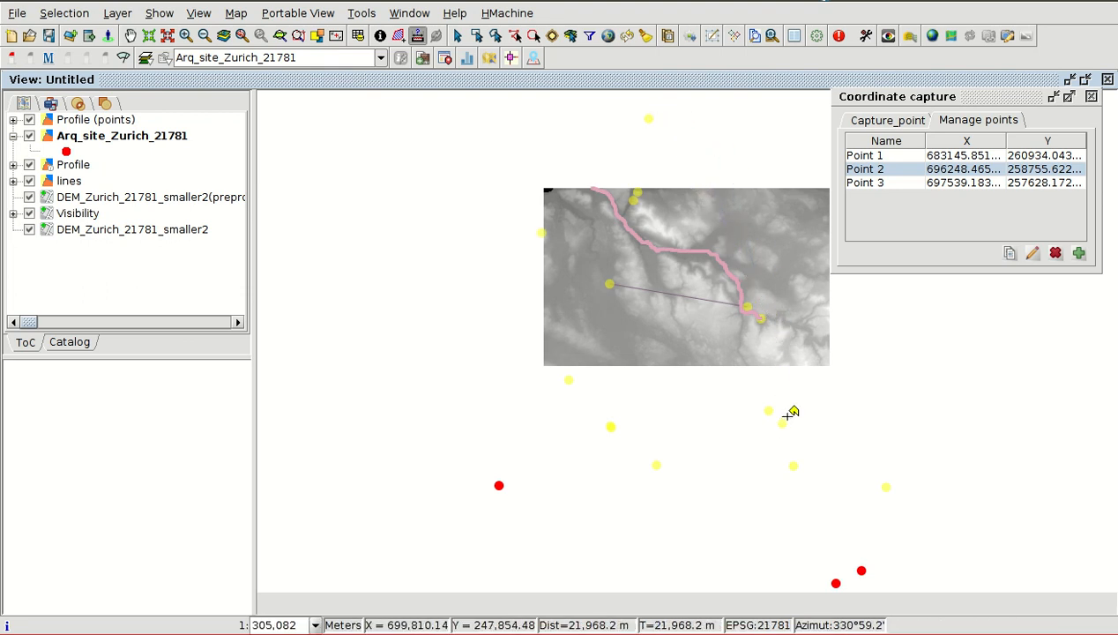
pyautogui.click(764, 316)
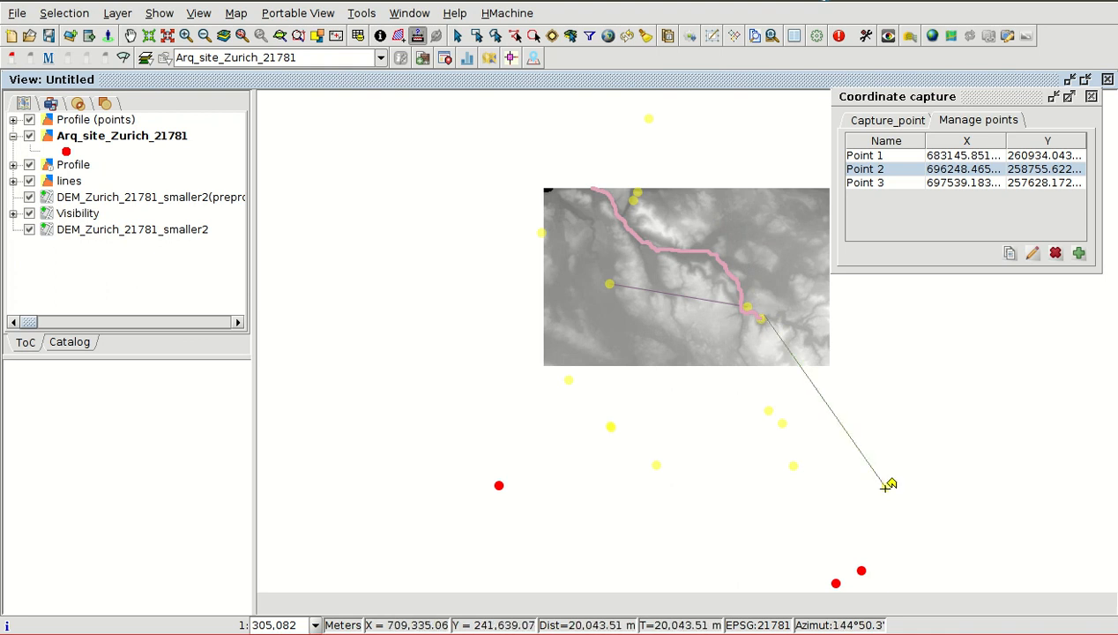
pyautogui.doubleClick(887, 487)
pyautogui.click(749, 309)
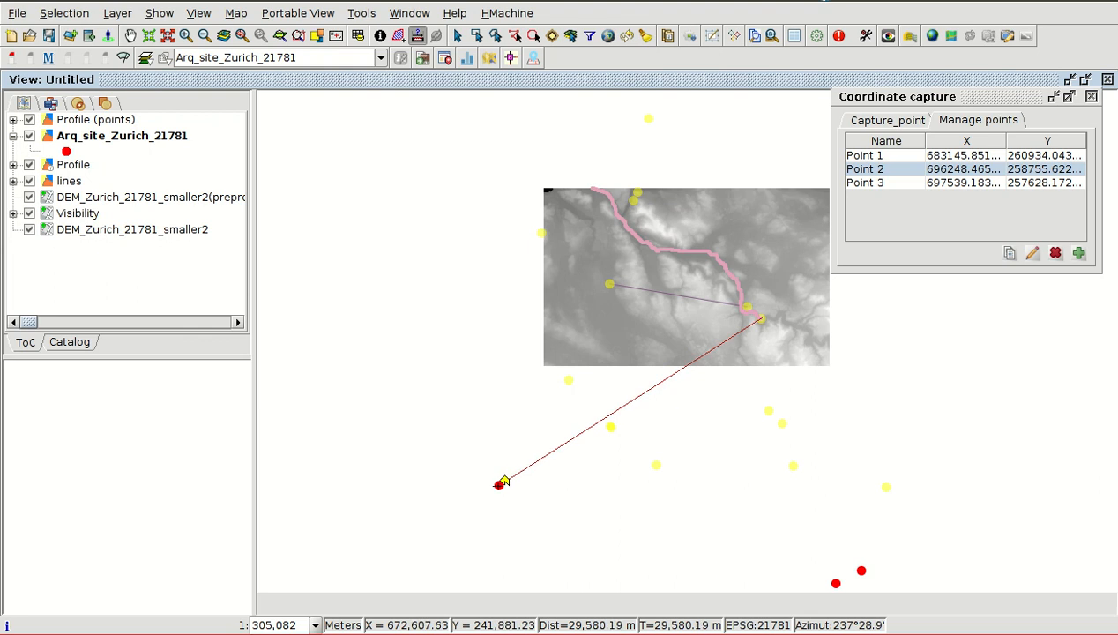
pyautogui.doubleClick(504, 482)
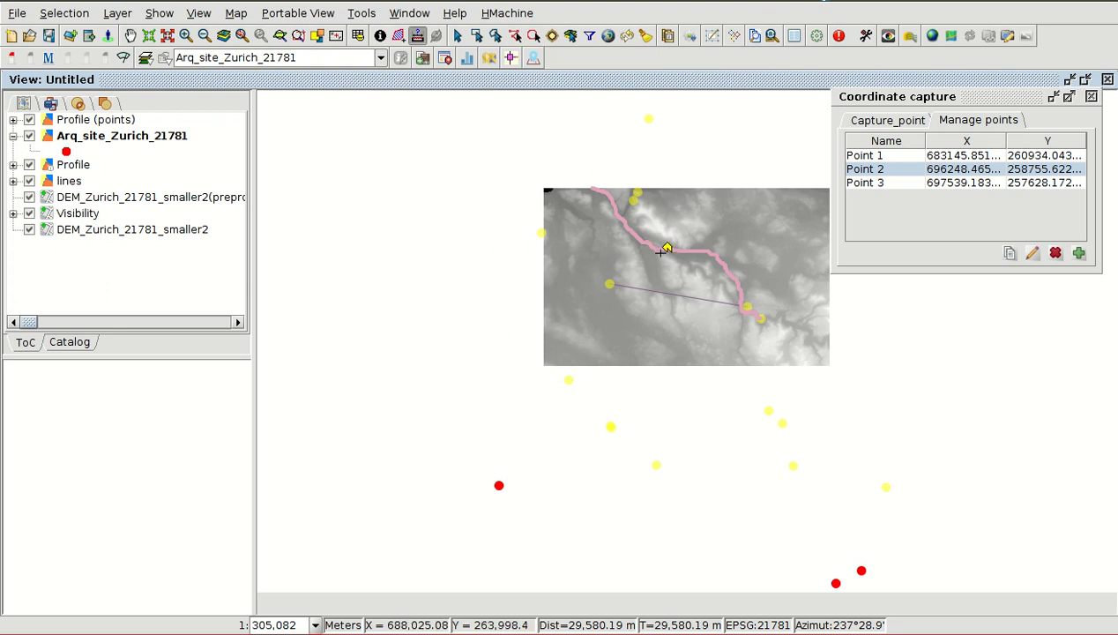
pyautogui.click(1091, 96)
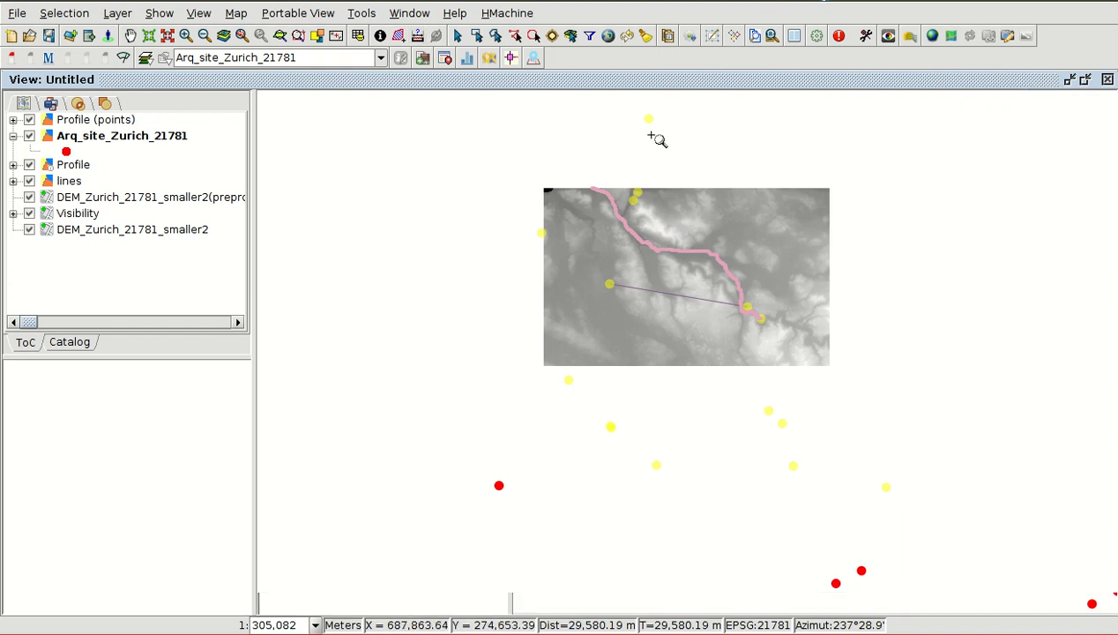